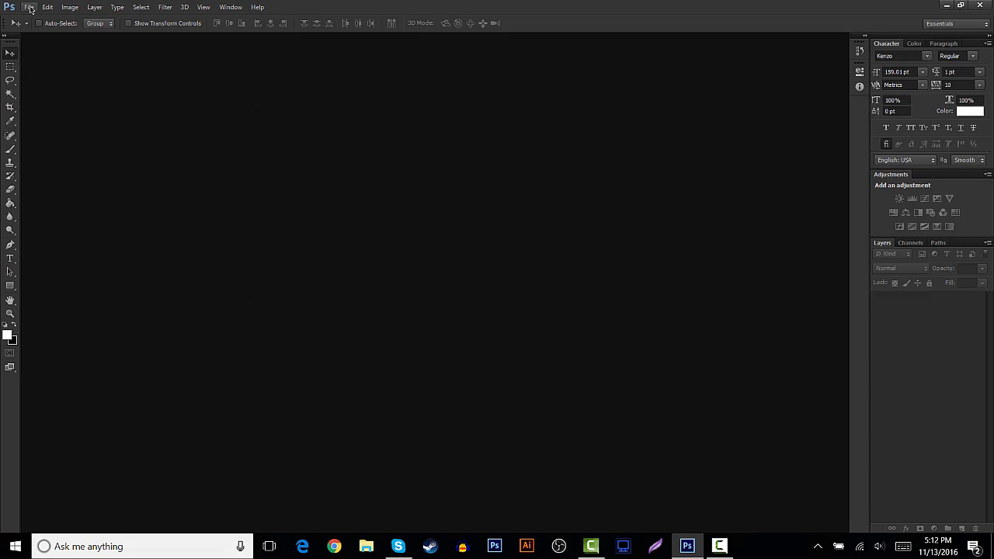
# Create a new 500 by 700 pixel RGB document with a transparent background
pyautogui.click(28, 8)
pyautogui.click(47, 19)
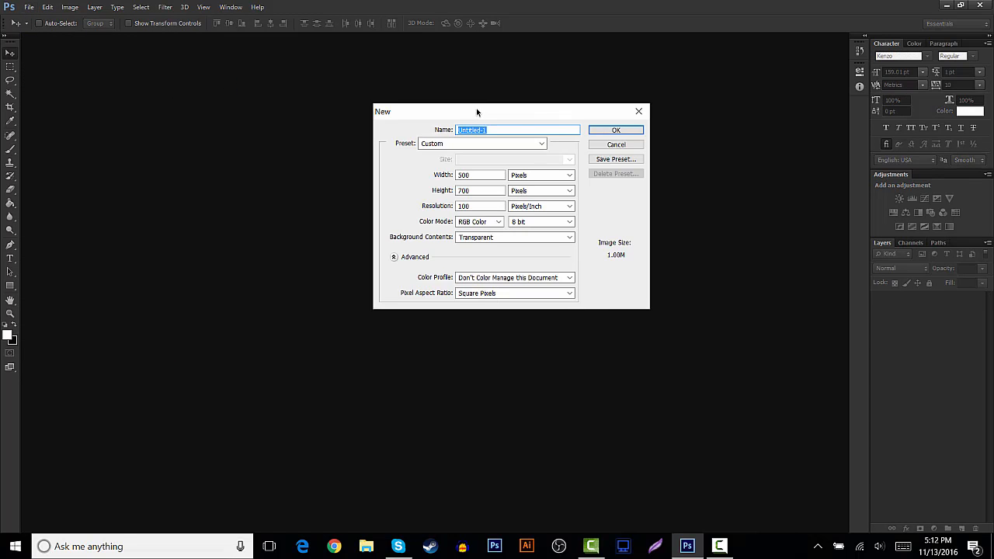
pyautogui.moveTo(445, 122); pyautogui.dragTo(427, 134)
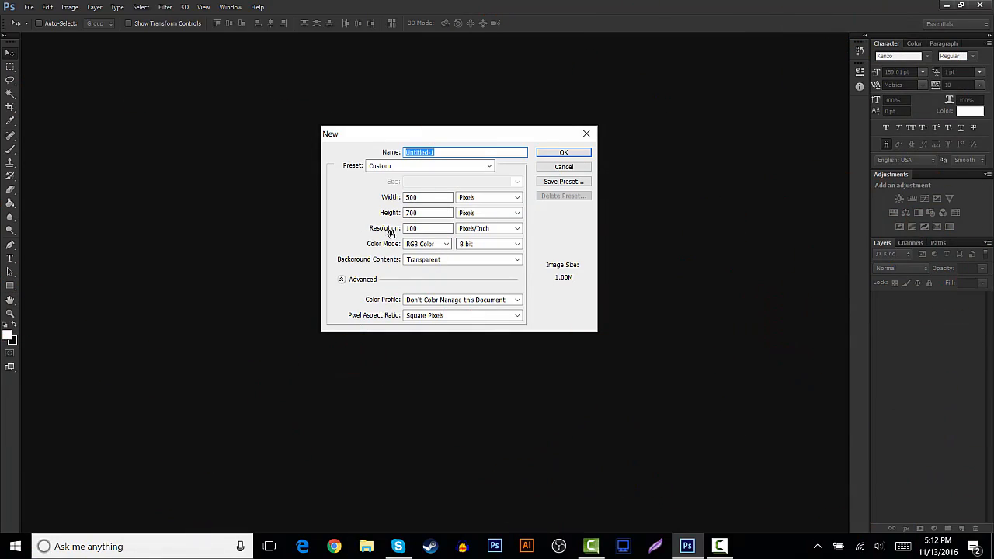
pyautogui.click(391, 233)
pyautogui.press('BackSpace')
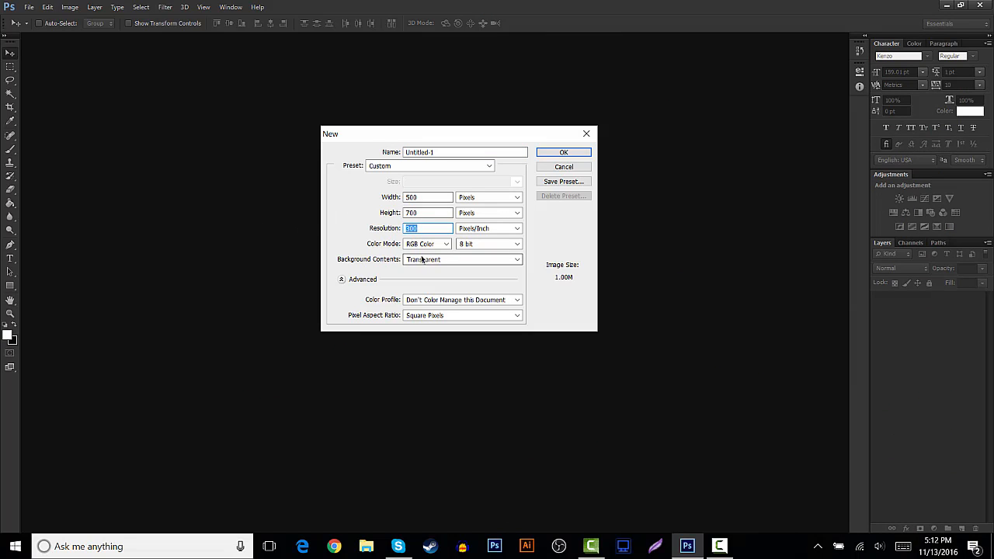
pyautogui.click(563, 153)
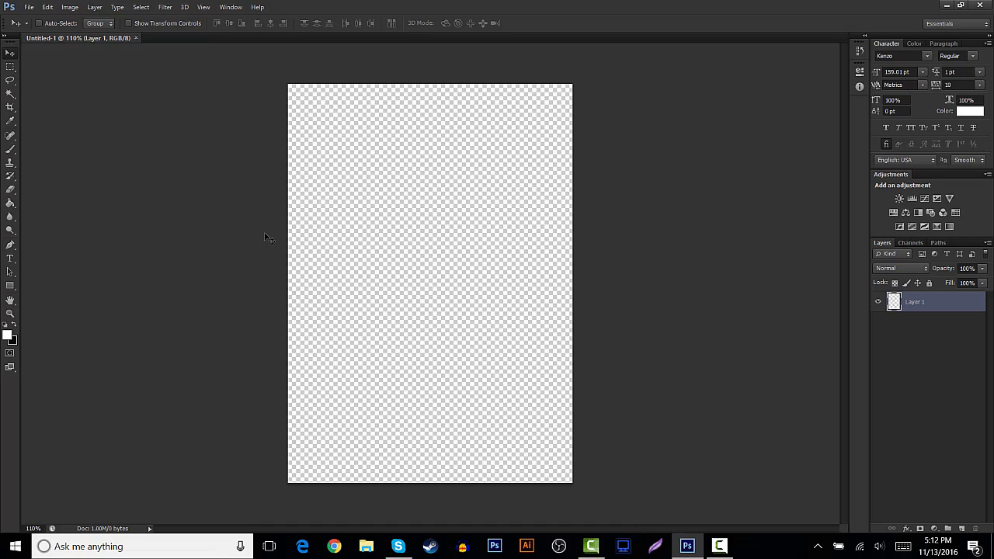
# Place the Iron Man image e90a6cf5fb956bb550eb082bed426ba2 from the Downloads folder into the document
pyautogui.scroll(-4, 382, 224)
pyautogui.scroll(5, 381, 224)
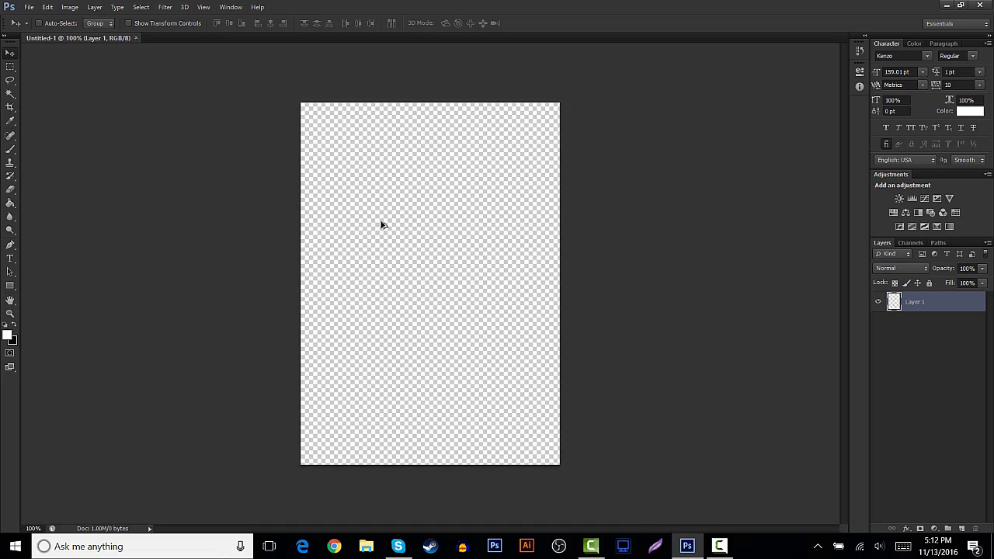
pyautogui.scroll(-1, 381, 225)
pyautogui.scroll(1, 381, 224)
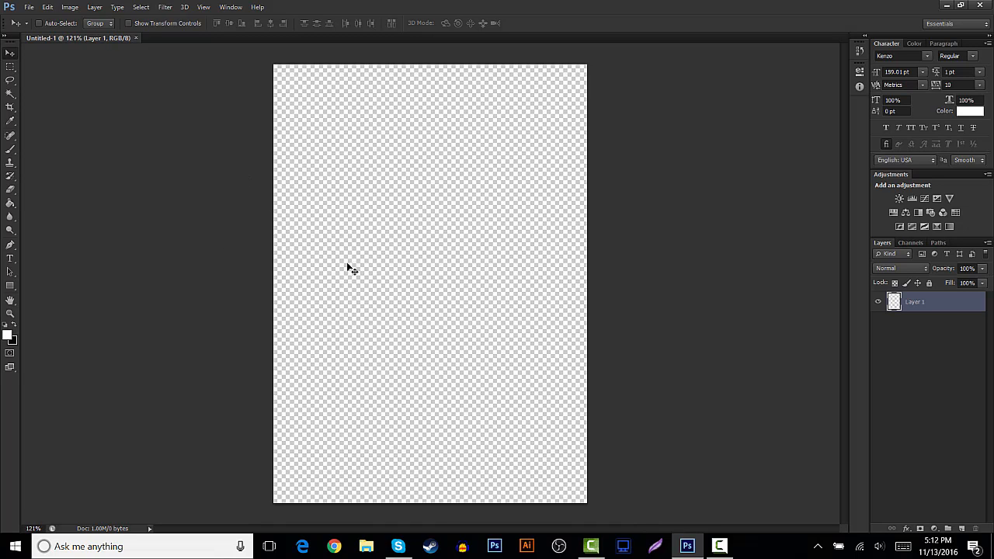
pyautogui.click(31, 9)
pyautogui.click(43, 216)
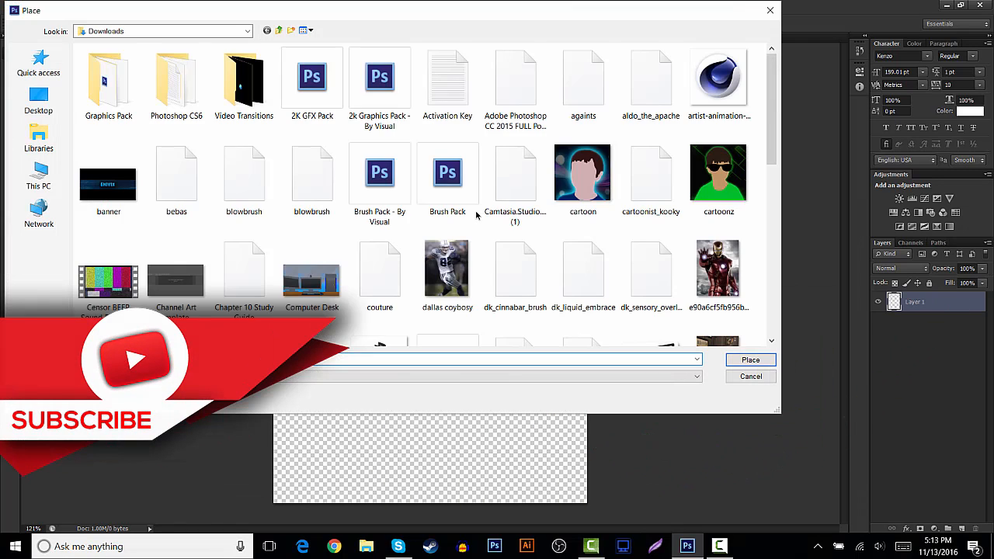
pyautogui.scroll(-5, 477, 215)
pyautogui.scroll(3, 633, 210)
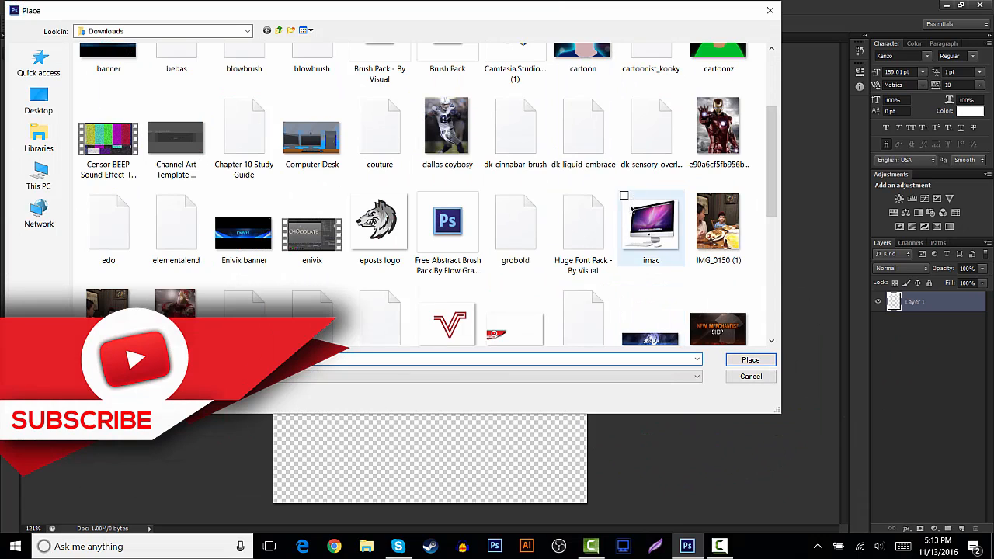
pyautogui.click(719, 128)
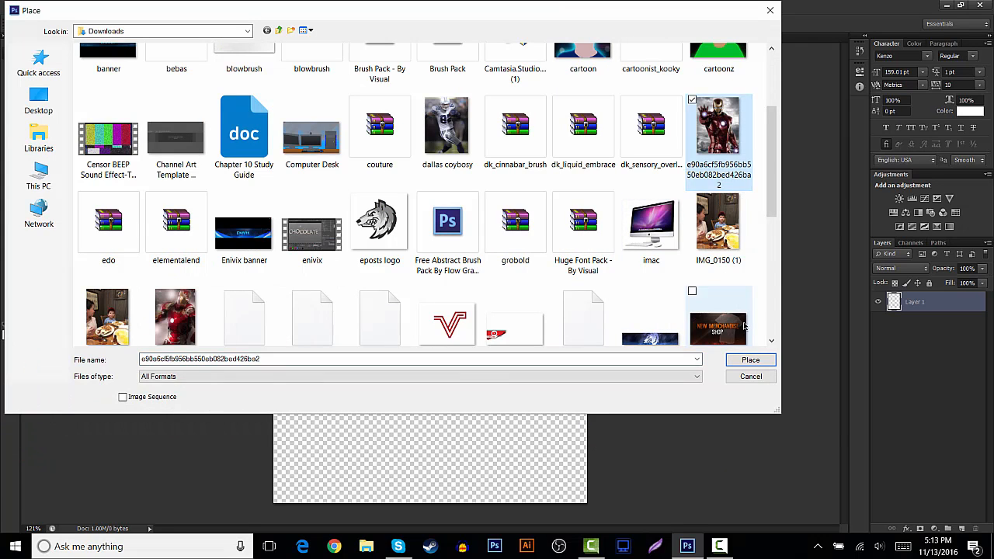
pyautogui.click(751, 364)
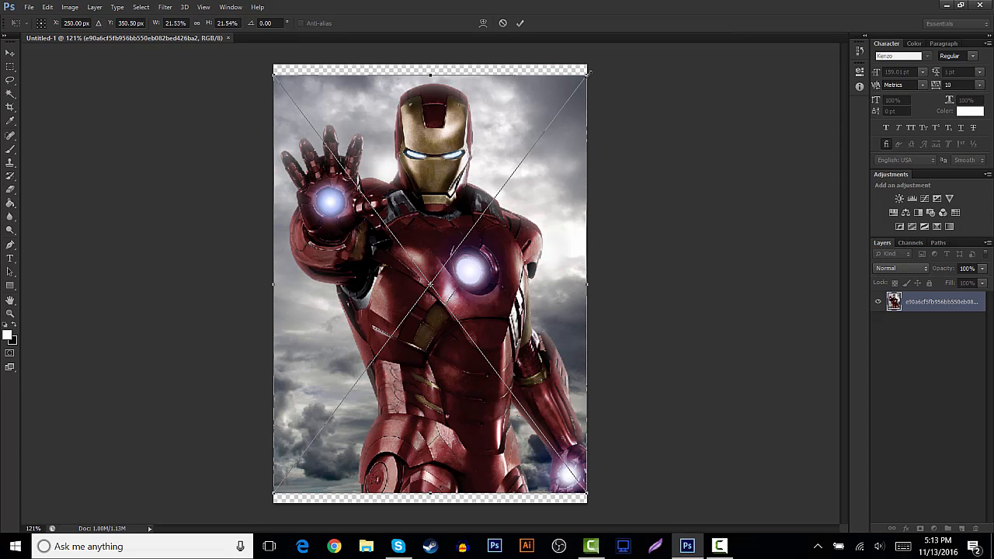
# Scale the placed Iron Man image proportionally to about 22.87% so it covers the canvas, and rasterize its layer
pyautogui.moveTo(588, 72); pyautogui.dragTo(596, 62)
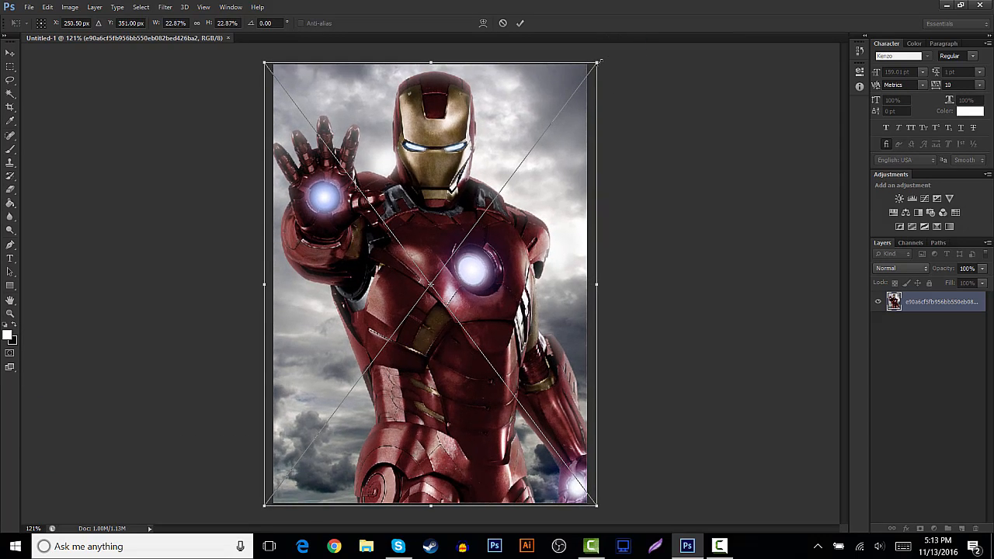
pyautogui.click(521, 23)
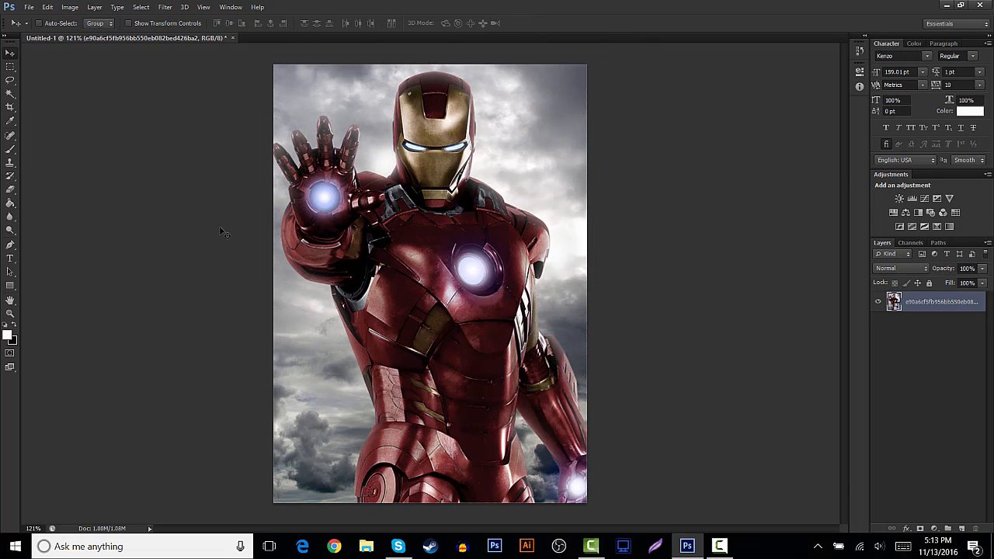
pyautogui.rightClick(907, 303)
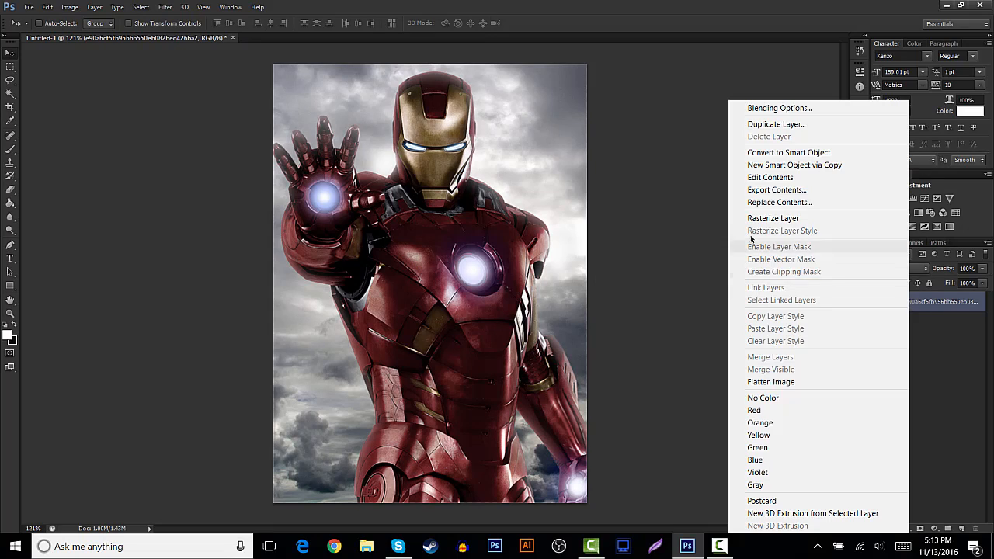
pyautogui.click(765, 220)
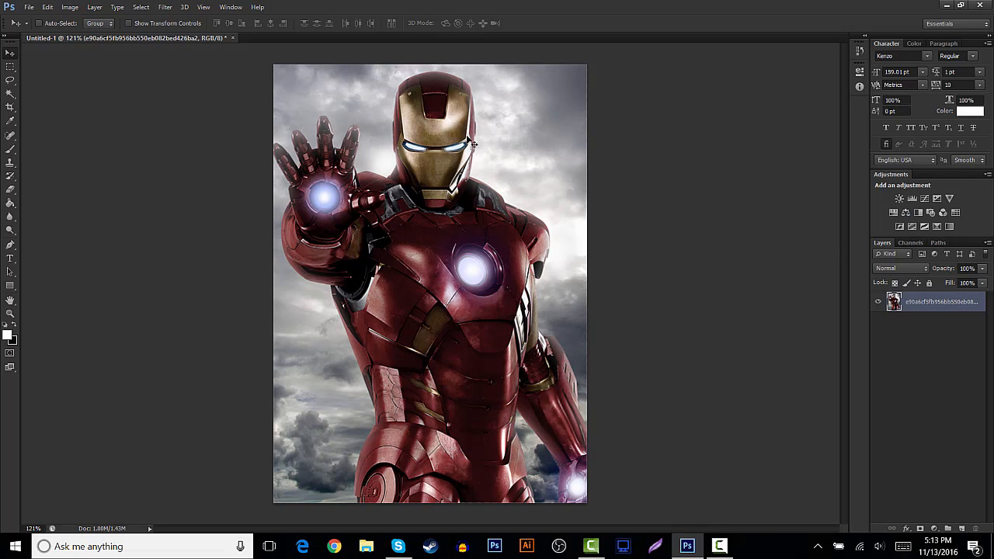
# Add a new layer above the Iron Man image and set up the Brush tool with white (ffffff) as foreground color
pyautogui.click(10, 149)
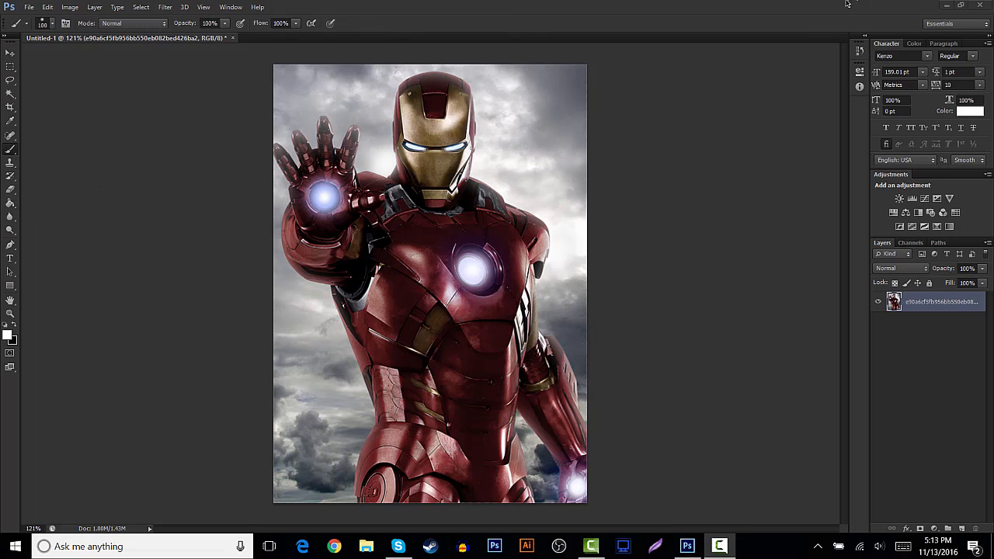
pyautogui.click(962, 529)
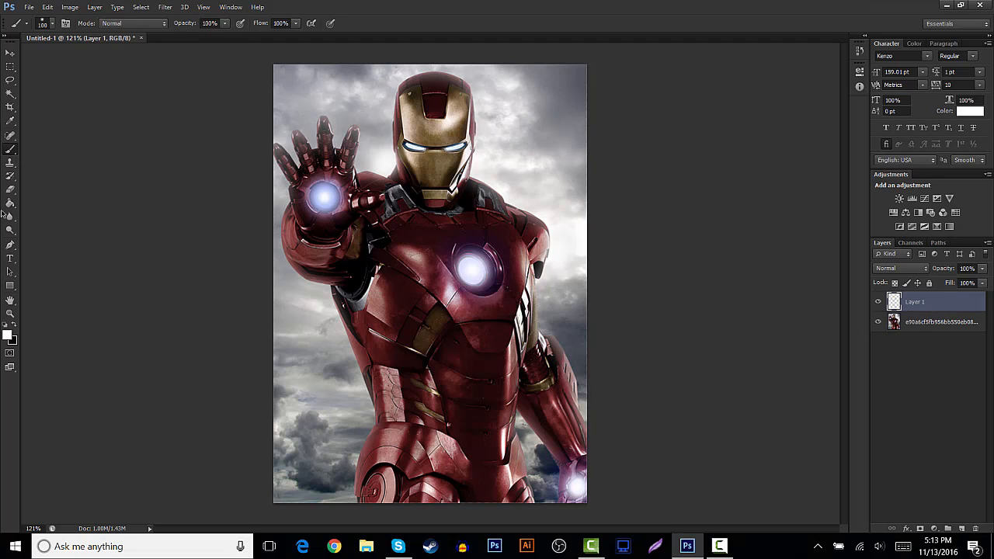
pyautogui.click(7, 334)
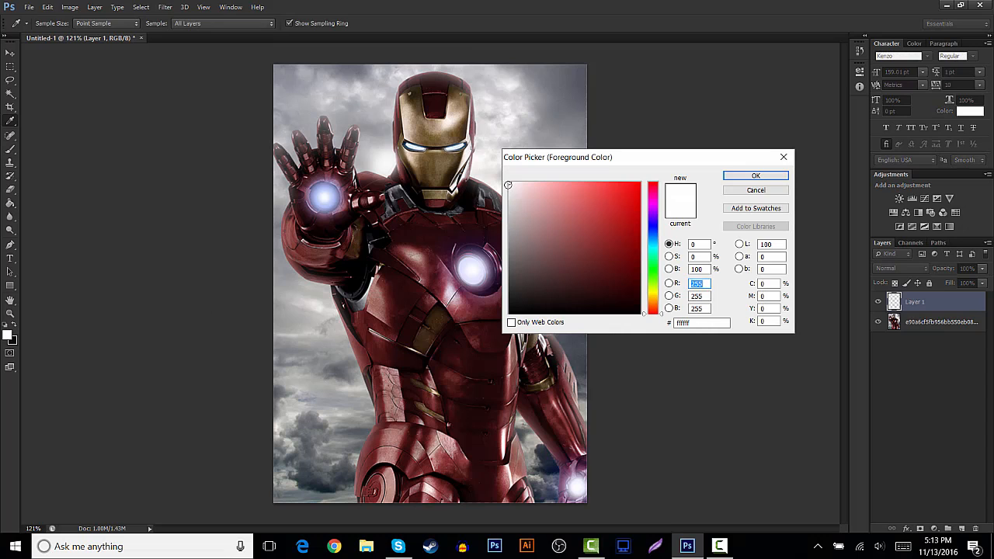
pyautogui.click(727, 178)
pyautogui.scroll(-2, 419, 167)
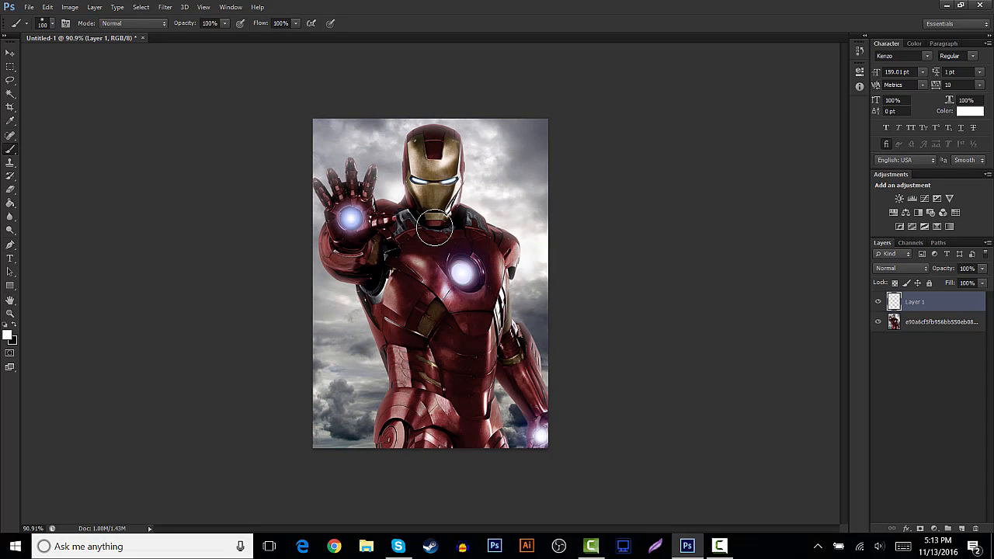
# Enlarge the soft brush until it is wider than the canvas and dab a white glow over the top edge of the image
pyautogui.press(']')
pyautogui.press(']')
pyautogui.press(']')
pyautogui.press(']')
pyautogui.press(']')
pyautogui.press(']')
pyautogui.press(']')
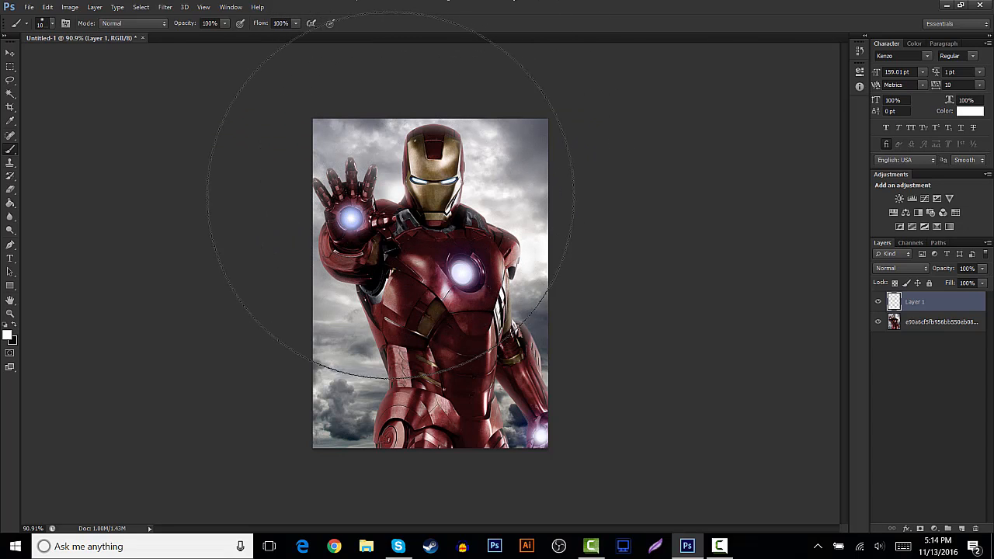
pyautogui.scroll(-2, 436, 92)
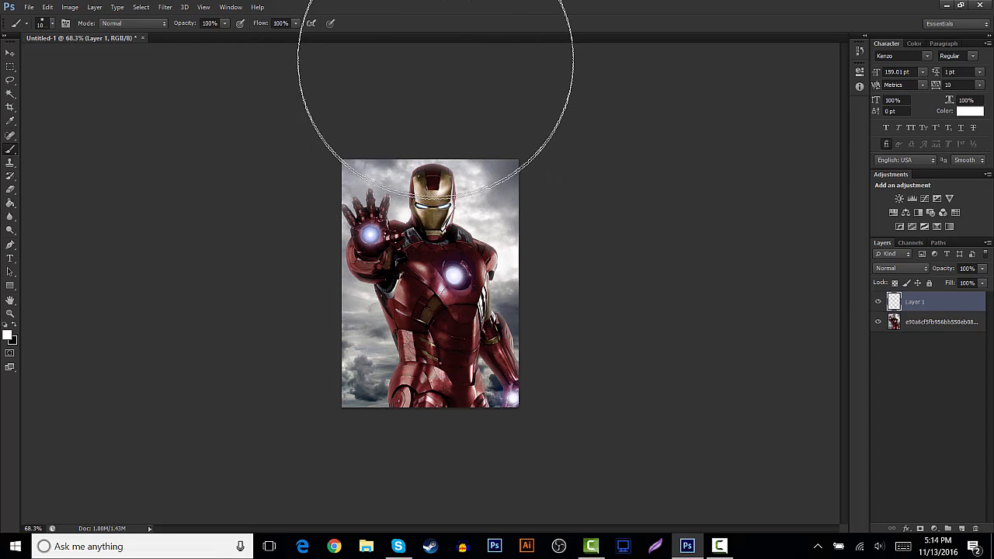
pyautogui.click(436, 73)
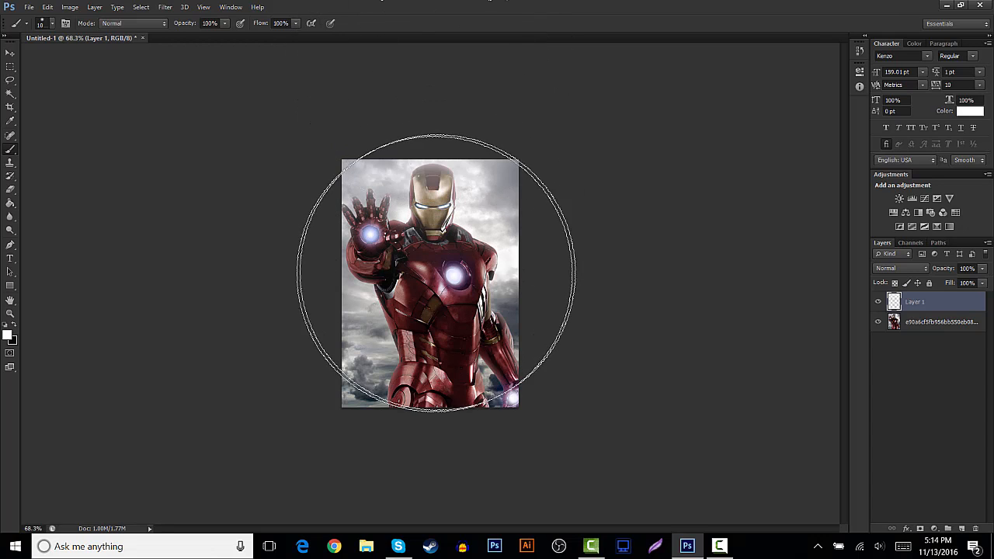
# Lower the opacity of the layer holding the top white glow slightly
pyautogui.scroll(2, 438, 277)
pyautogui.click(982, 269)
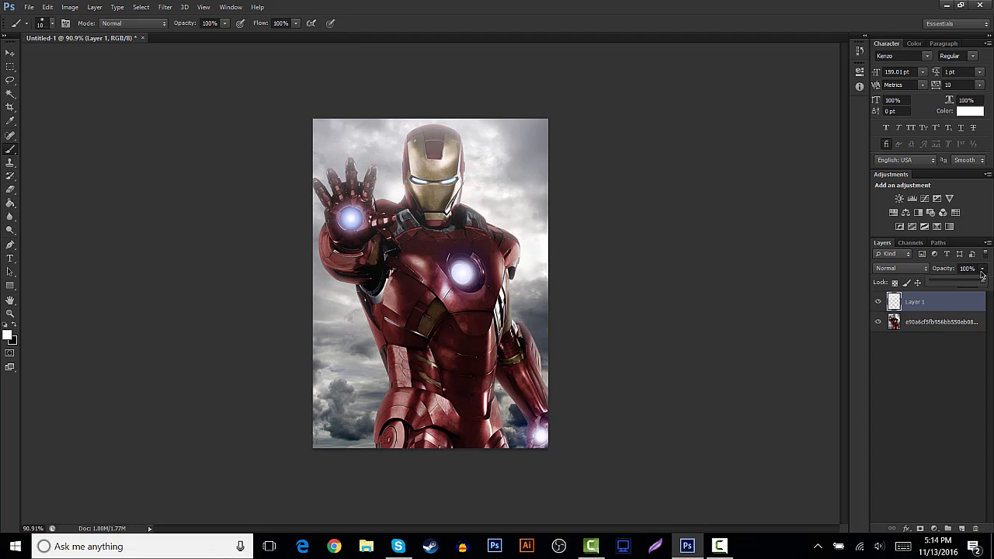
pyautogui.moveTo(980, 284); pyautogui.dragTo(953, 287)
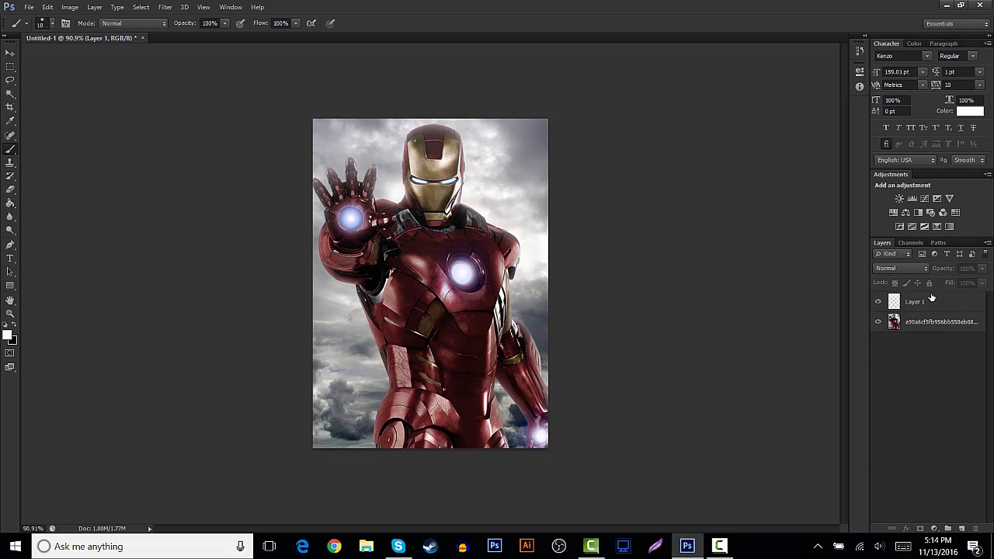
# Add another new layer and brush a soft white glow along the bottom edge of the image
pyautogui.click(963, 528)
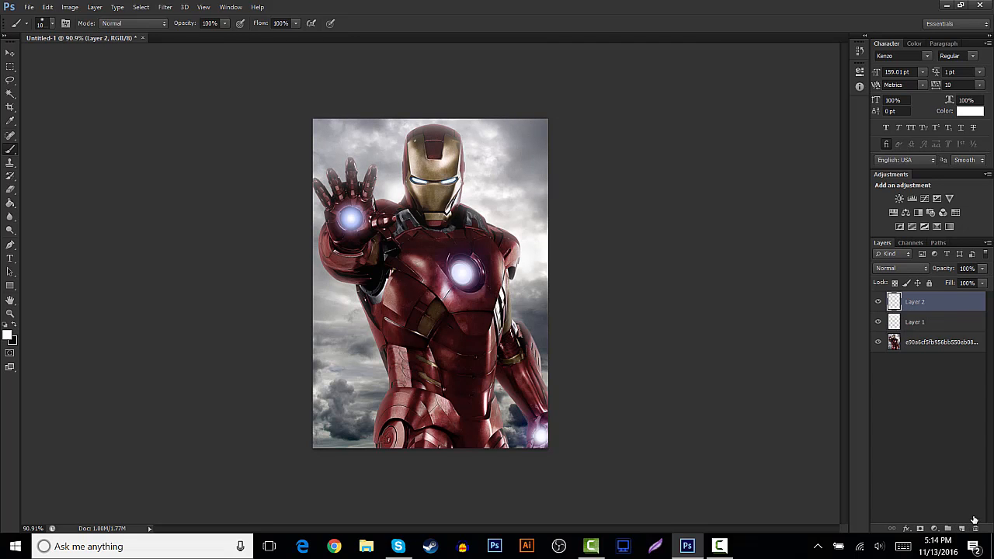
pyautogui.hotkey('ctrl', '-')
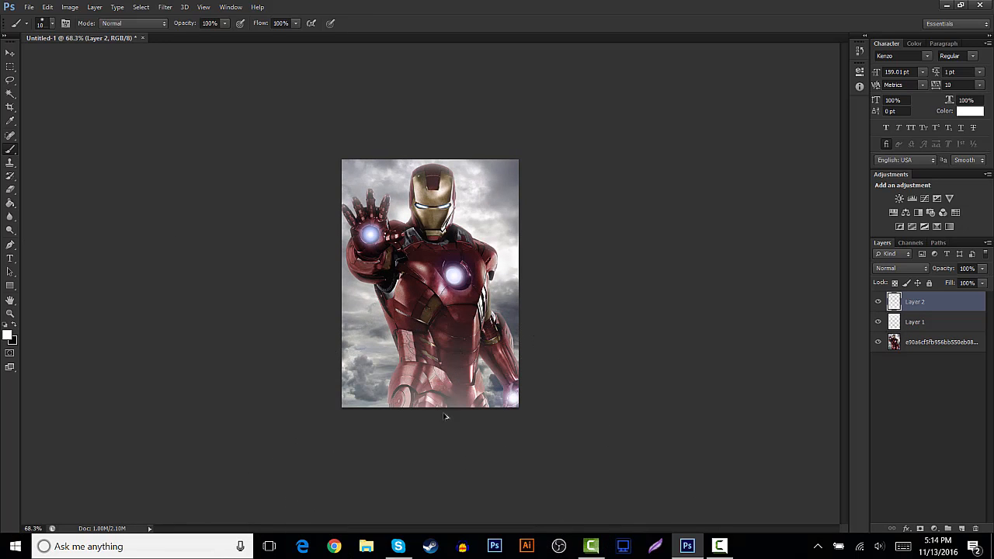
pyautogui.hotkey('ctrl', '+')
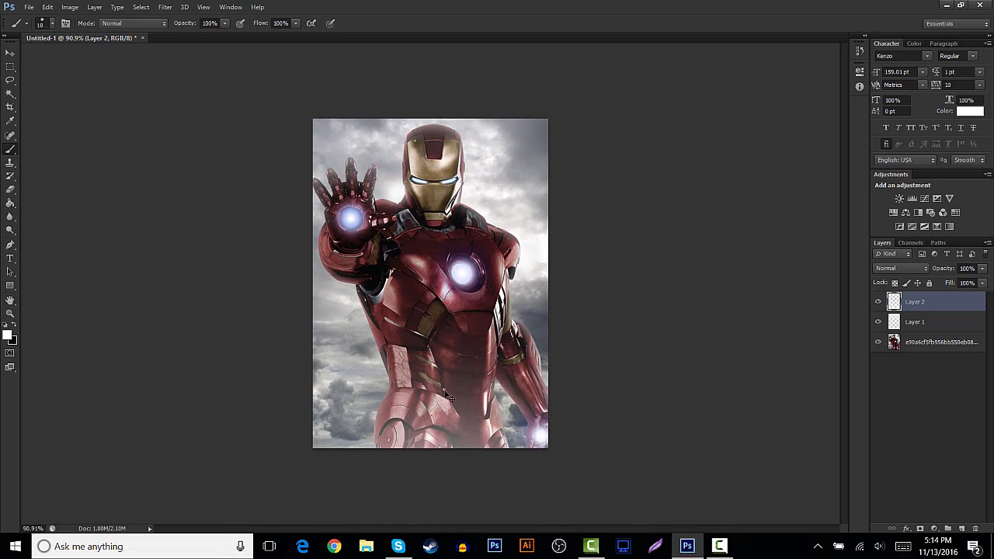
# Set the bottom glow layer's blend mode to Overlay and its opacity to 89%
pyautogui.click(888, 268)
pyautogui.press('Escape')
pyautogui.click(895, 271)
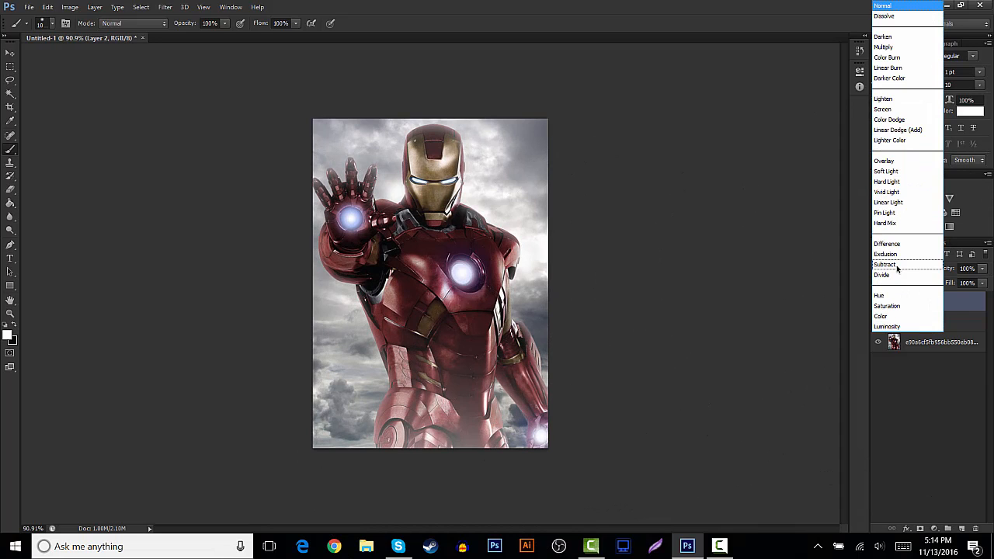
pyautogui.click(898, 162)
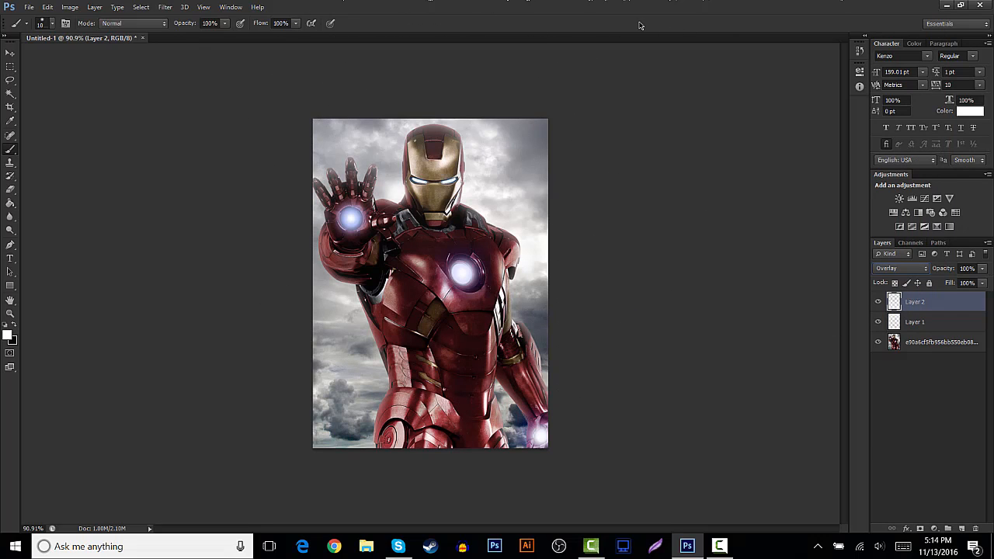
pyautogui.click(982, 269)
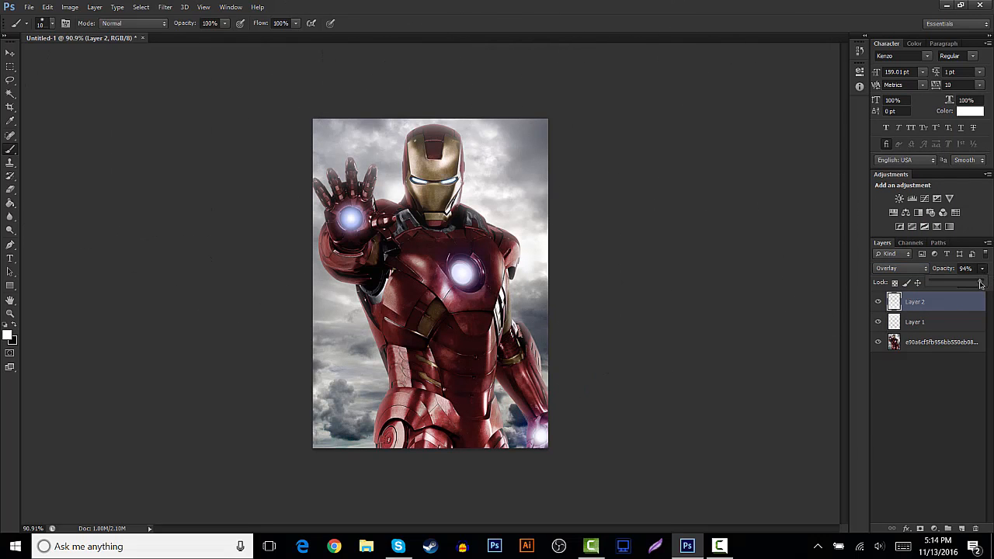
pyautogui.click(938, 408)
pyautogui.click(949, 299)
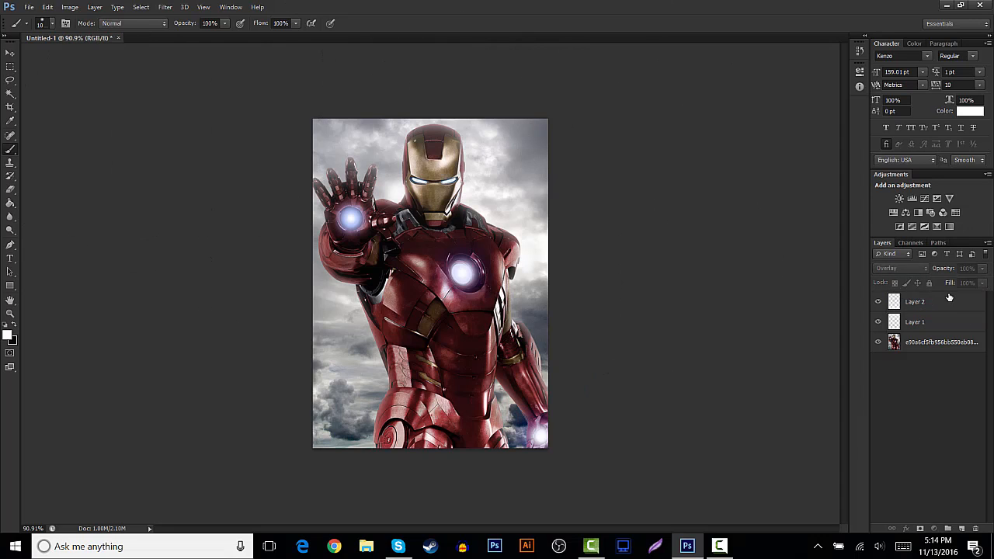
# Add a new layer on top of the stack and set the brush's foreground color to near-black 0f0f0f
pyautogui.click(11, 55)
pyautogui.scroll(2, 299, 301)
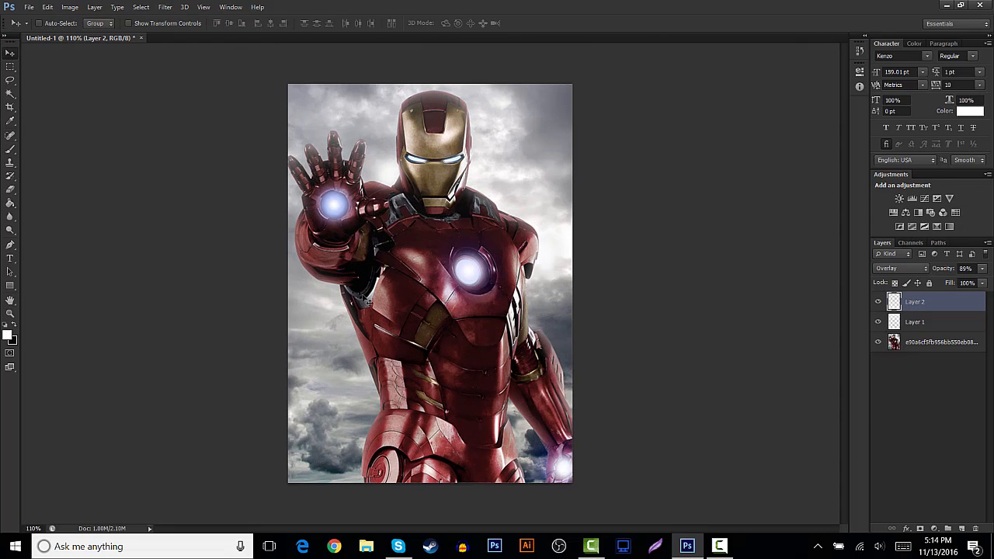
pyautogui.click(962, 529)
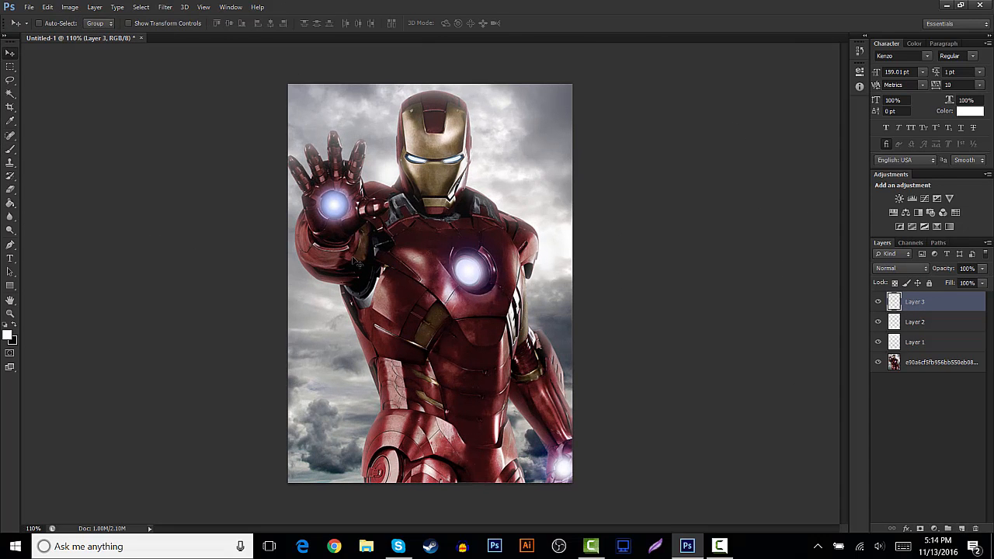
pyautogui.click(10, 149)
pyautogui.click(7, 333)
pyautogui.click(509, 305)
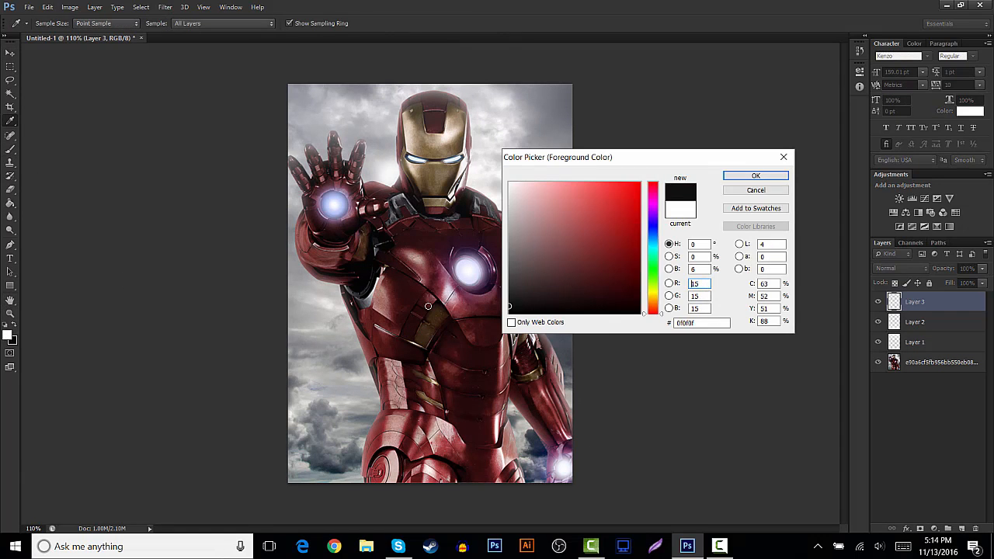
pyautogui.click(755, 177)
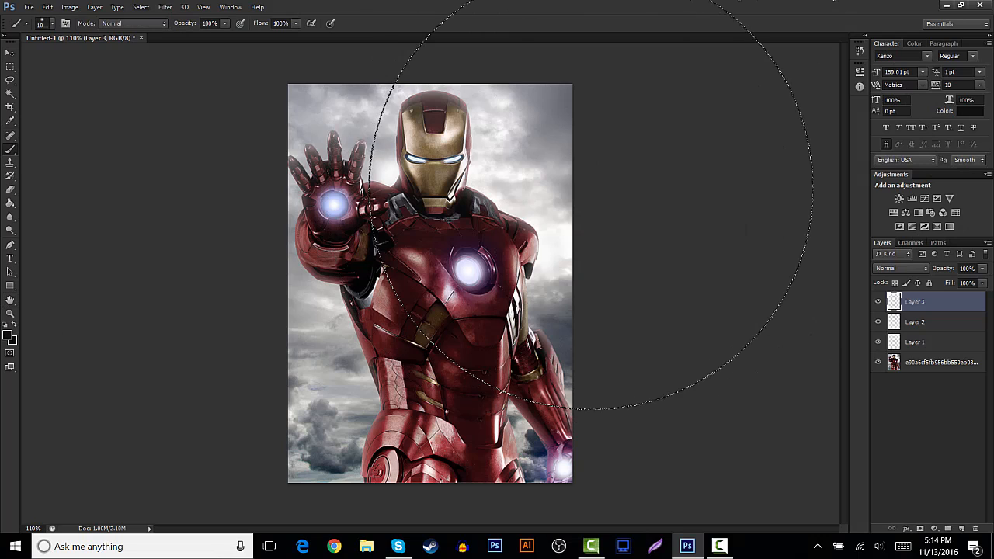
# With a 300 pixel brush, paint near-black shading down the left and right edges of the poster
pyautogui.press('[')
pyautogui.press('[')
pyautogui.press('[')
pyautogui.press('[')
pyautogui.press('[')
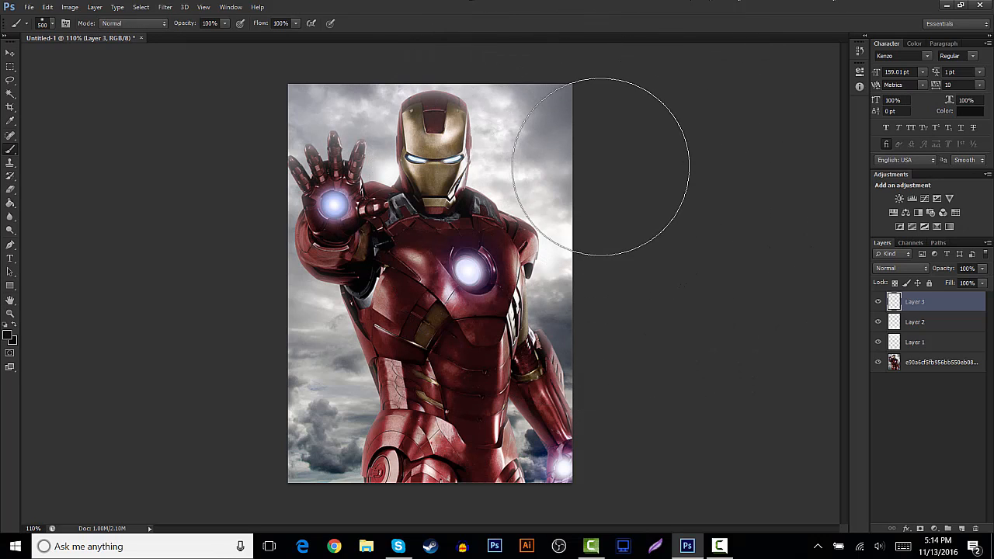
pyautogui.press(']')
pyautogui.press(']')
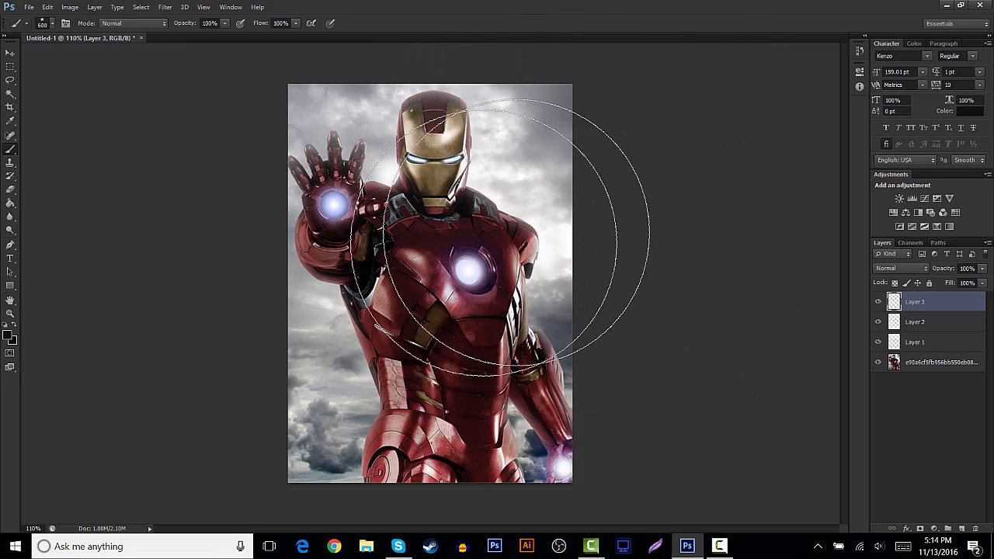
pyautogui.press('[')
pyautogui.press('[')
pyautogui.press('[')
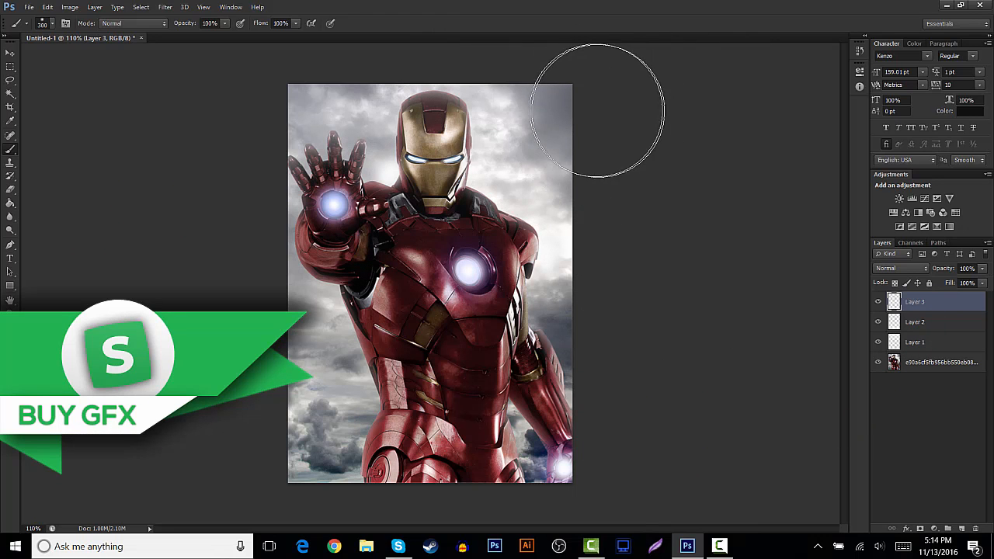
pyautogui.moveTo(577, 95)
pyautogui.mouseDown()
pyautogui.moveTo(622, 140)
pyautogui.moveTo(536, 466)
pyautogui.moveTo(551, 80)
pyautogui.mouseUp()
pyautogui.moveTo(233, 88)
pyautogui.mouseDown()
pyautogui.moveTo(292, 343)
pyautogui.moveTo(327, 365)
pyautogui.moveTo(322, 188)
pyautogui.moveTo(334, 94)
pyautogui.mouseUp()
# Lower the opacity of the dark edge shading layer to 36%
pyautogui.click(982, 268)
pyautogui.moveTo(978, 282); pyautogui.dragTo(952, 287)
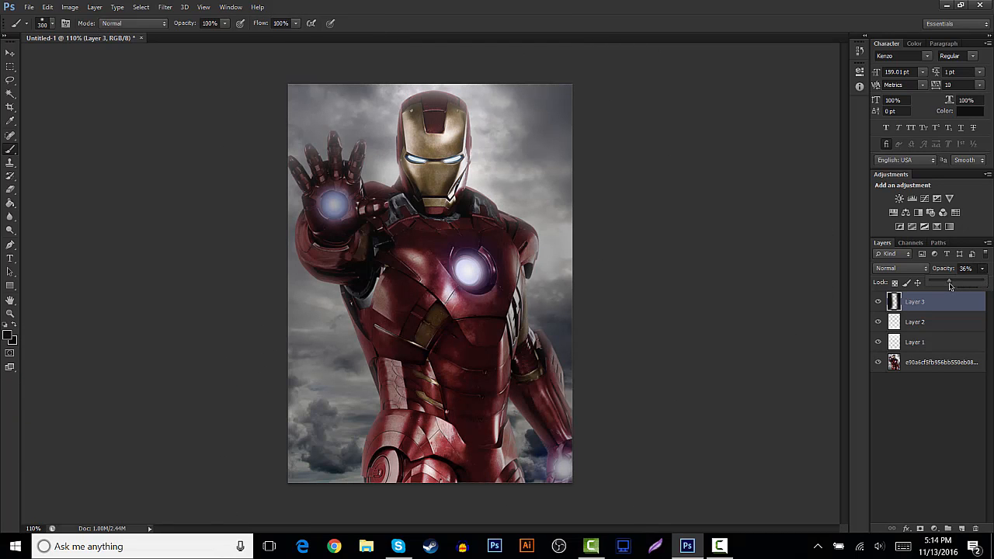
pyautogui.click(948, 429)
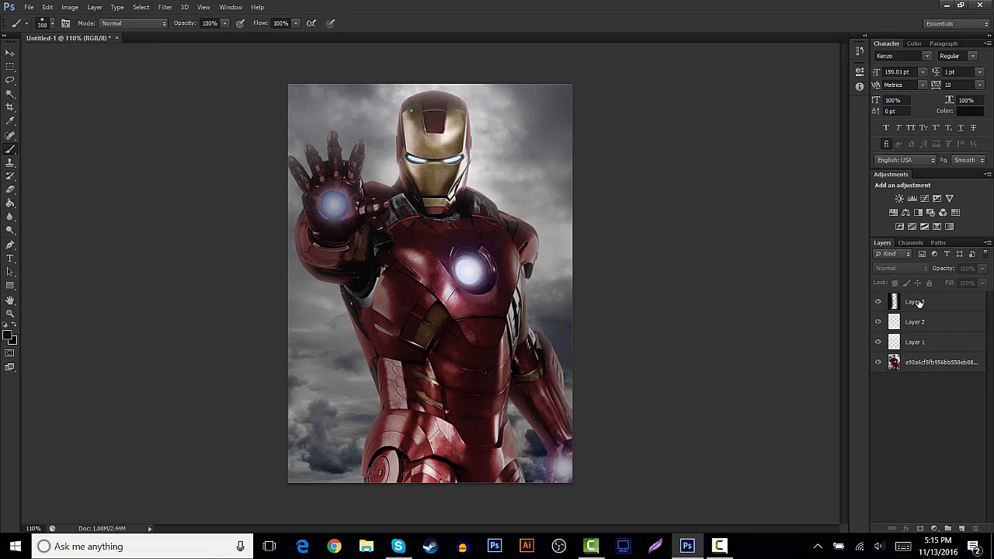
# Add a new layer above the edge shading layer and set the brush's foreground color to light blue c8efff
pyautogui.click(921, 304)
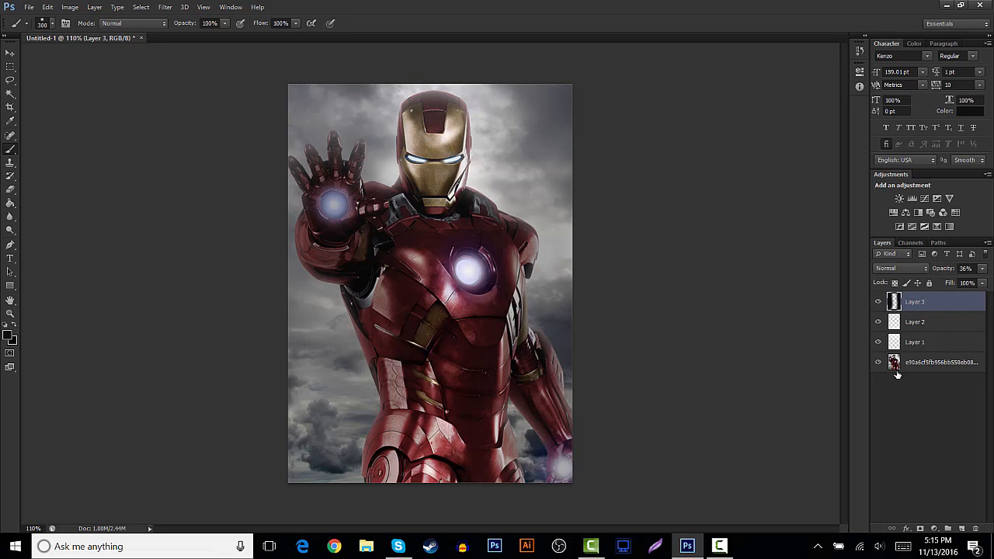
pyautogui.click(962, 529)
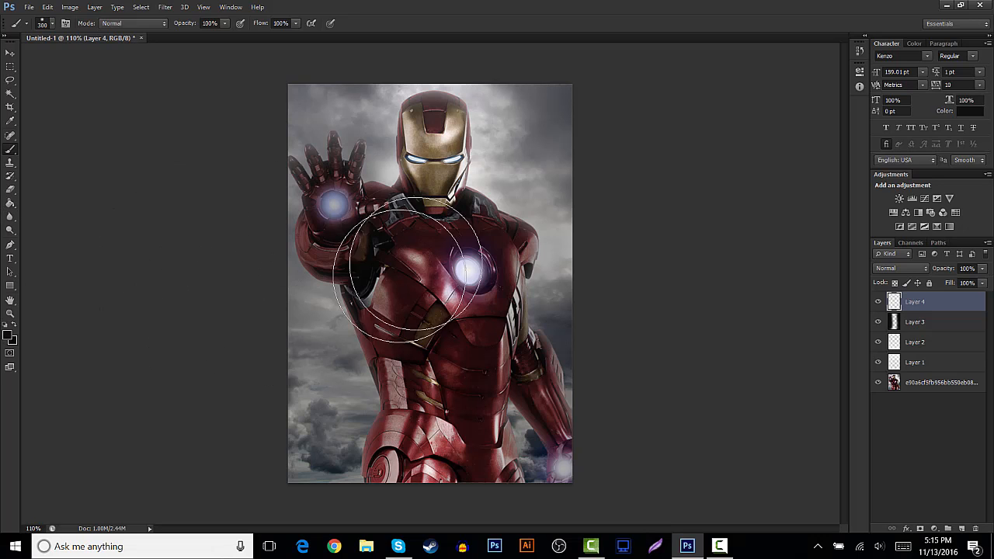
pyautogui.click(10, 336)
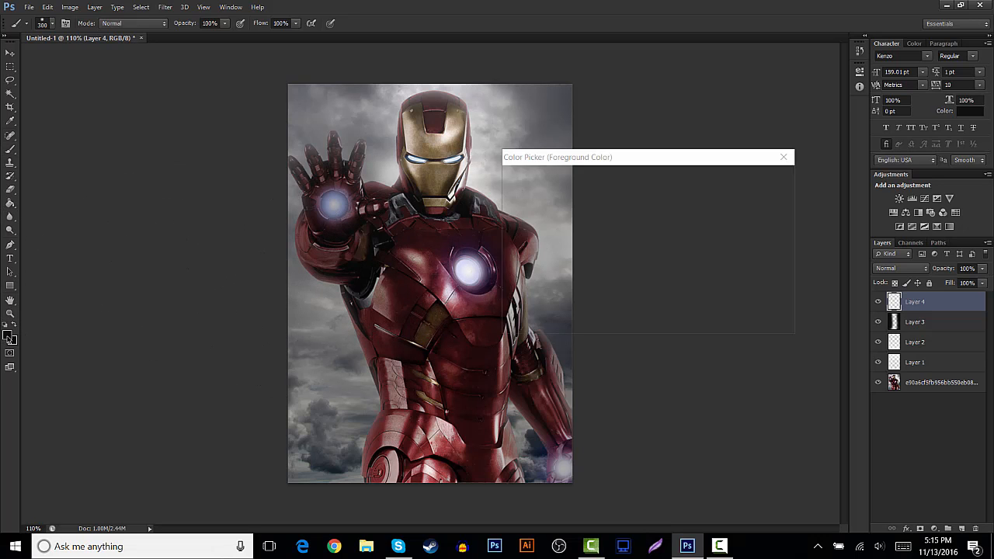
pyautogui.click(486, 156)
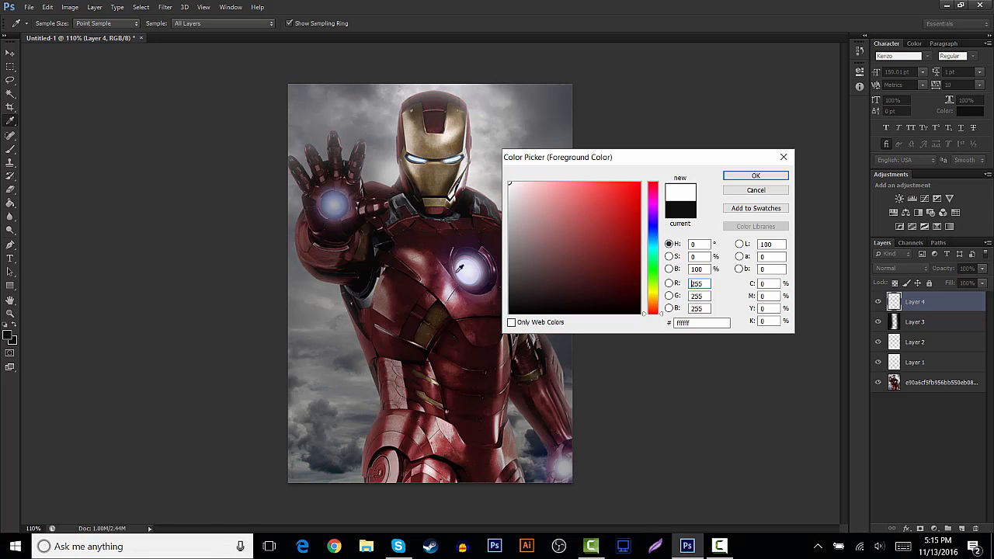
pyautogui.moveTo(651, 249)
pyautogui.mouseDown()
pyautogui.moveTo(653, 221)
pyautogui.moveTo(653, 241)
pyautogui.mouseUp()
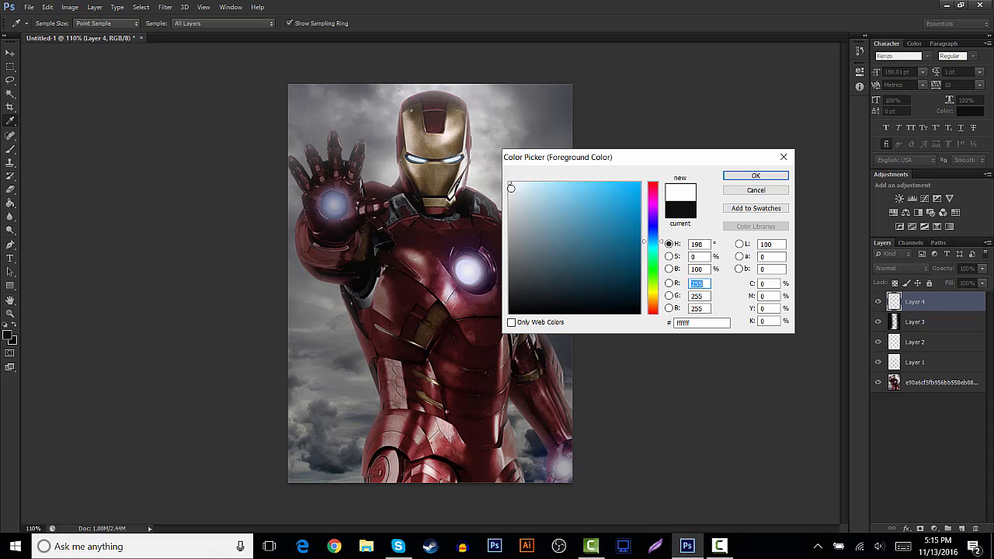
pyautogui.moveTo(511, 188)
pyautogui.mouseDown()
pyautogui.moveTo(544, 168)
pyautogui.moveTo(537, 164)
pyautogui.mouseUp()
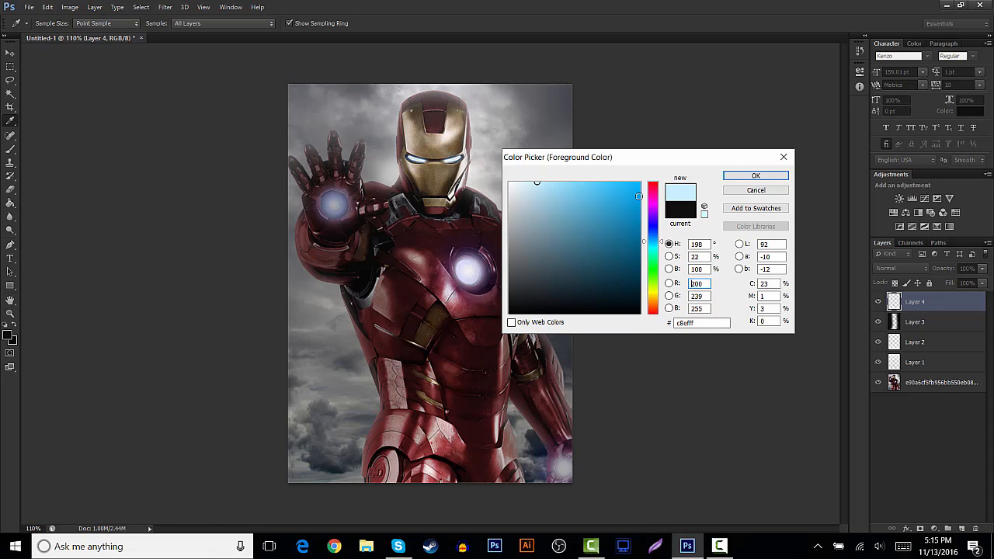
pyautogui.click(746, 181)
pyautogui.press('b')
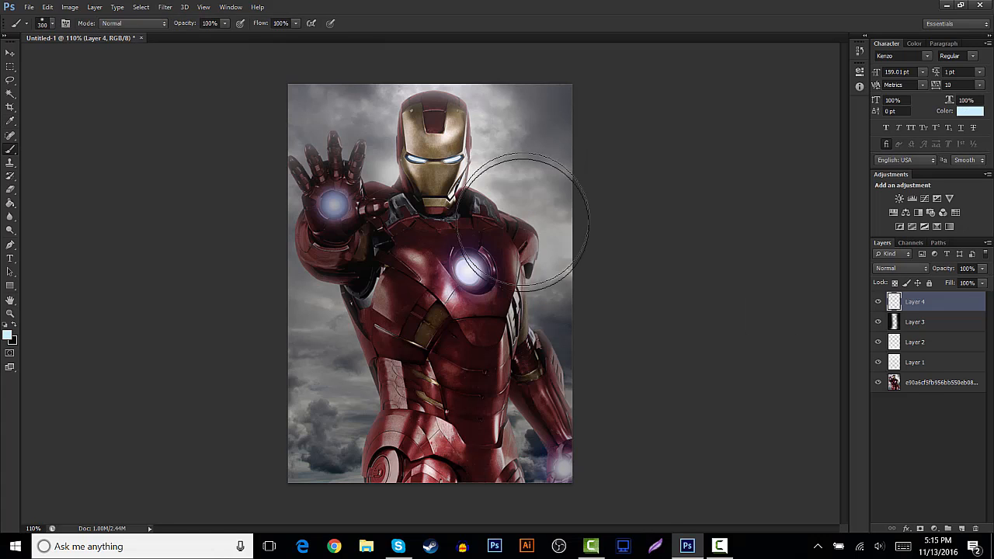
# With an 80 pixel brush, paint light blue over the chest reactor, the raised palm and the lowered hand's light
pyautogui.press('[')
pyautogui.press('[')
pyautogui.press('[')
pyautogui.press('[')
pyautogui.press('[')
pyautogui.press('[')
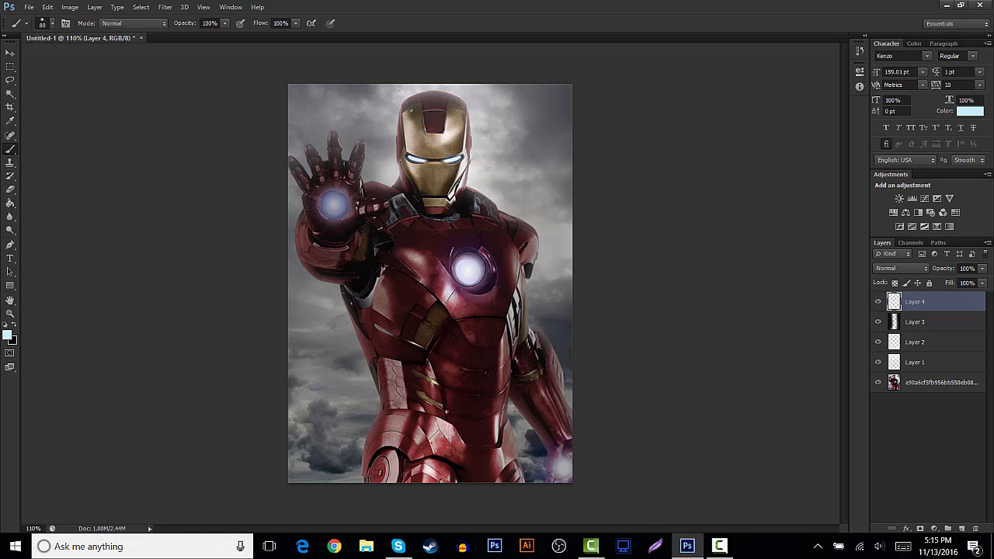
pyautogui.moveTo(468, 270); pyautogui.dragTo(531, 269)
pyautogui.moveTo(339, 205); pyautogui.dragTo(314, 194)
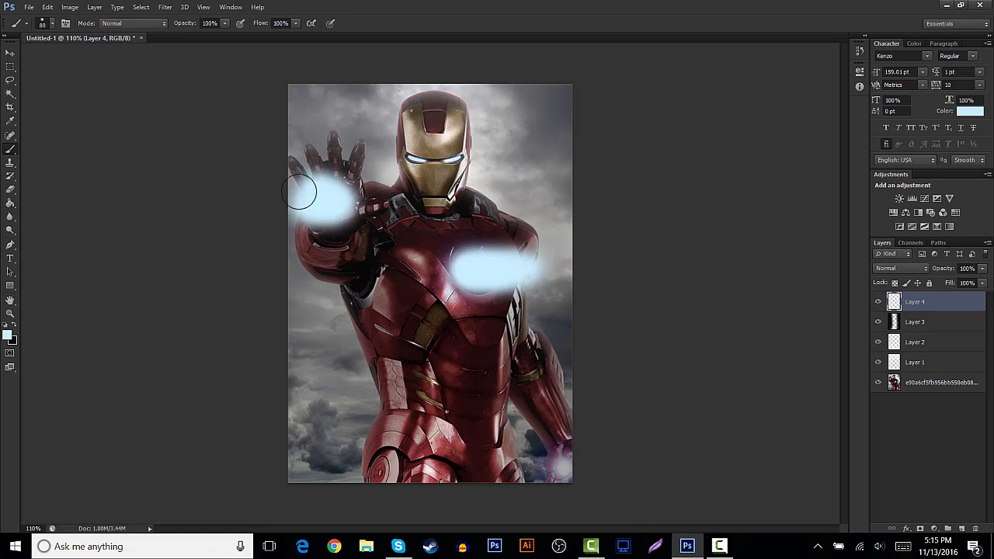
pyautogui.moveTo(558, 455); pyautogui.dragTo(541, 466)
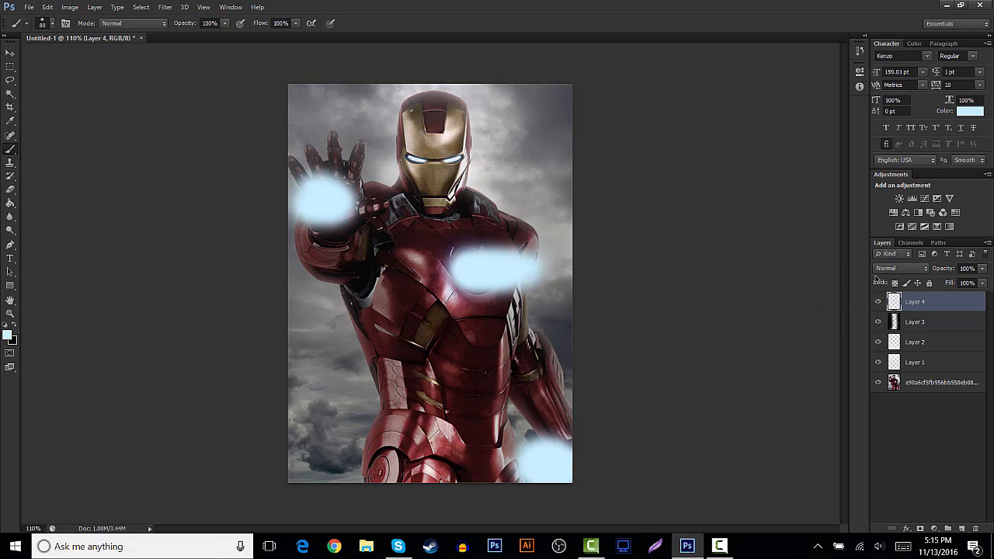
# Set the light blue glow layer's blend mode to Overlay and its opacity to 92%
pyautogui.click(893, 268)
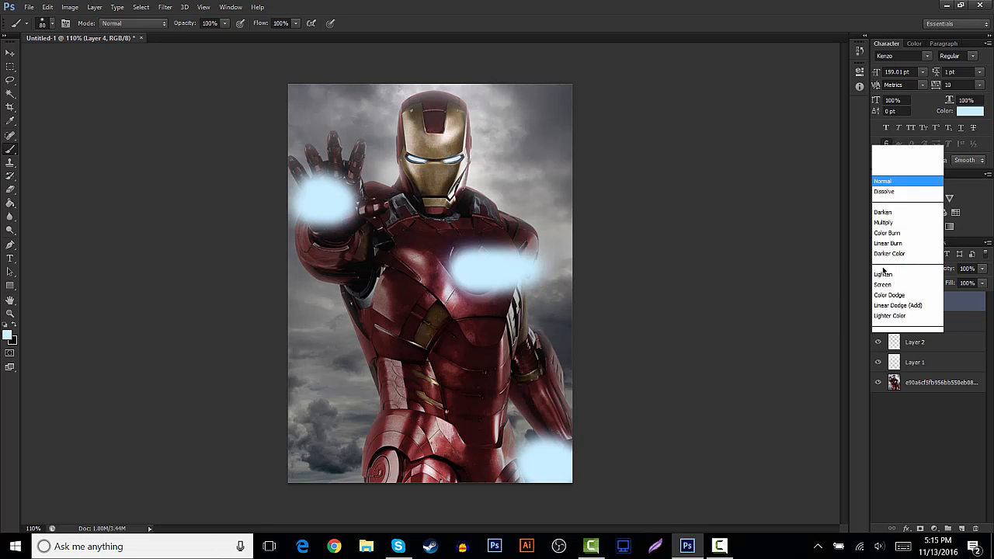
pyautogui.click(884, 163)
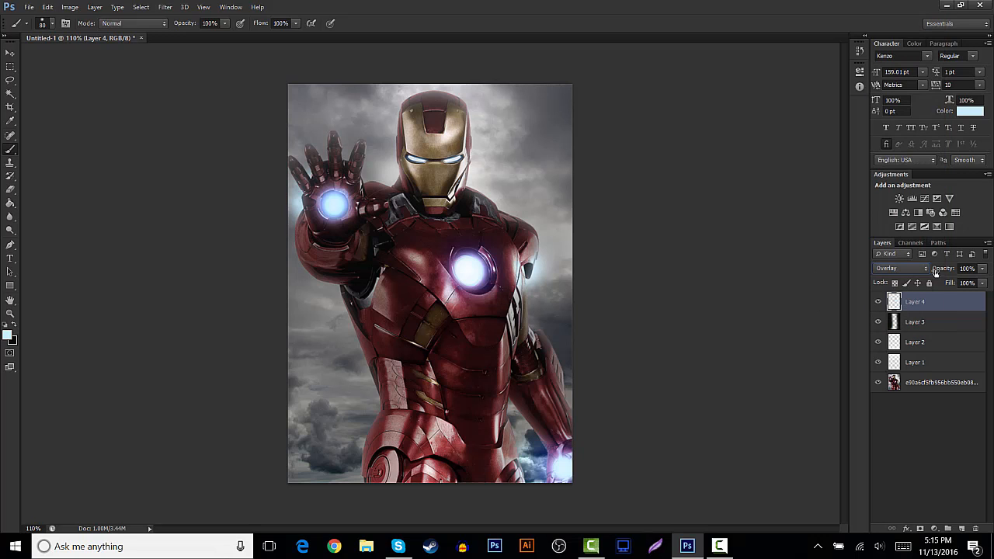
pyautogui.click(981, 282)
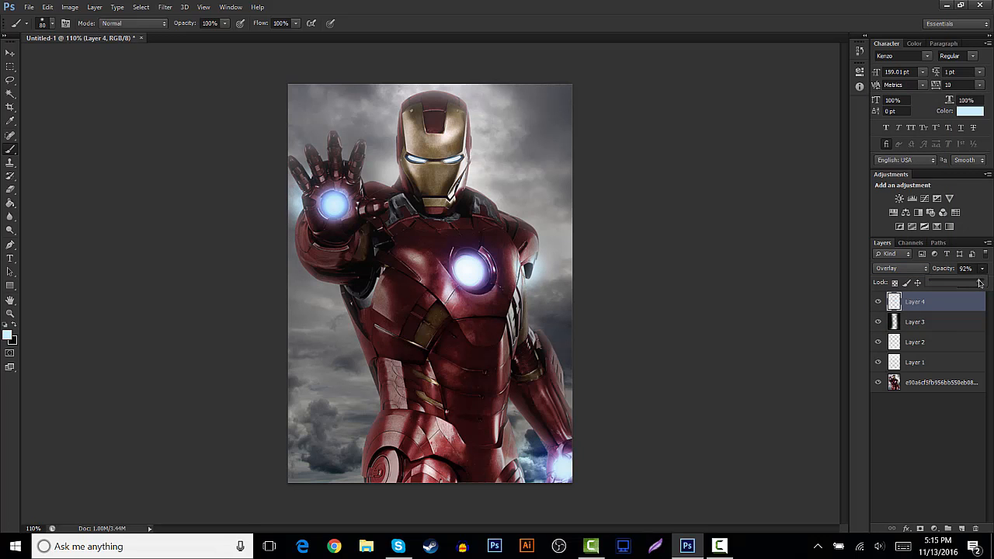
pyautogui.click(944, 472)
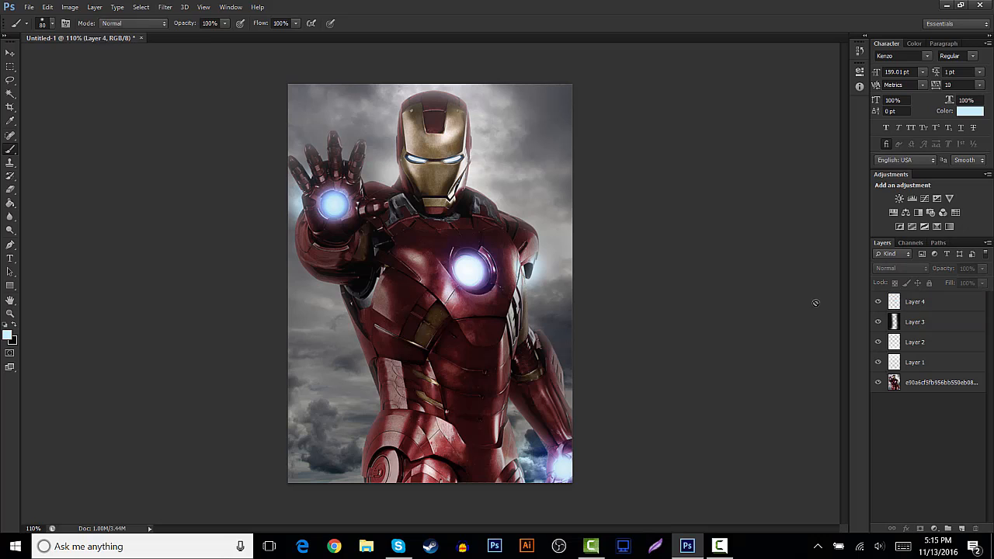
# Hide and show the light blue glow layer to compare the image with and without it
pyautogui.click(878, 302)
pyautogui.click(878, 302)
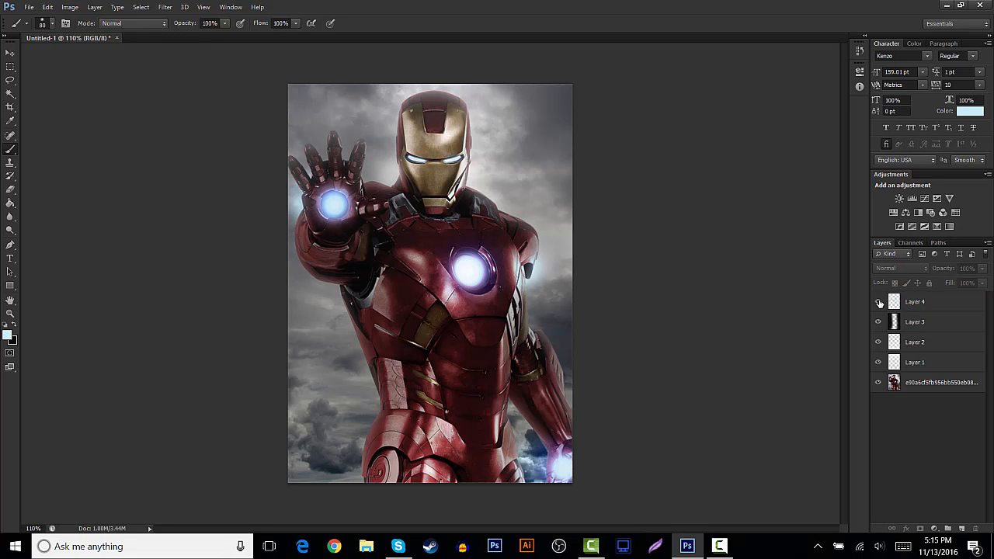
pyautogui.click(879, 302)
pyautogui.click(878, 302)
# Add a new layer above the blue glow layer and set the foreground color to near-black 101010
pyautogui.click(918, 307)
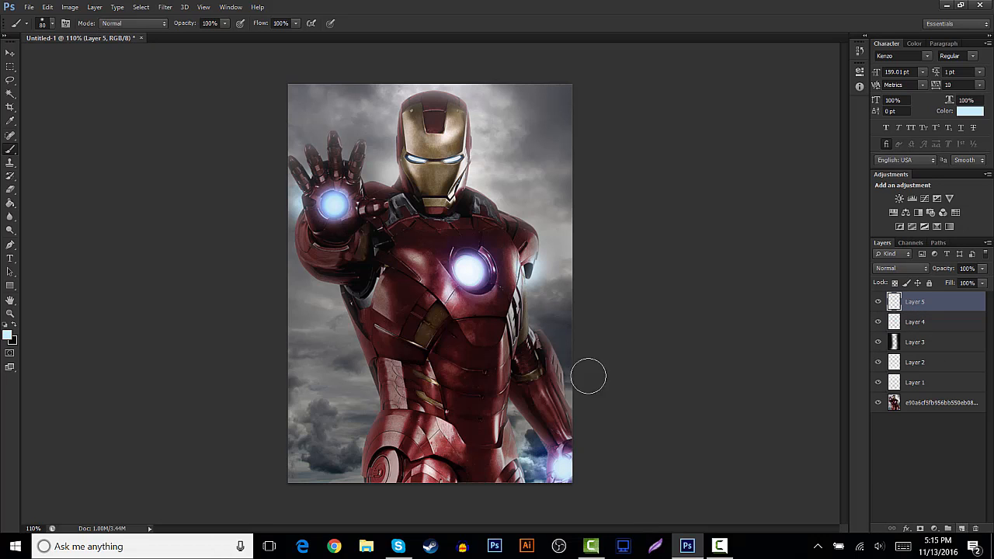
pyautogui.click(7, 335)
pyautogui.moveTo(539, 193)
pyautogui.mouseDown()
pyautogui.moveTo(512, 229)
pyautogui.moveTo(500, 304)
pyautogui.mouseUp()
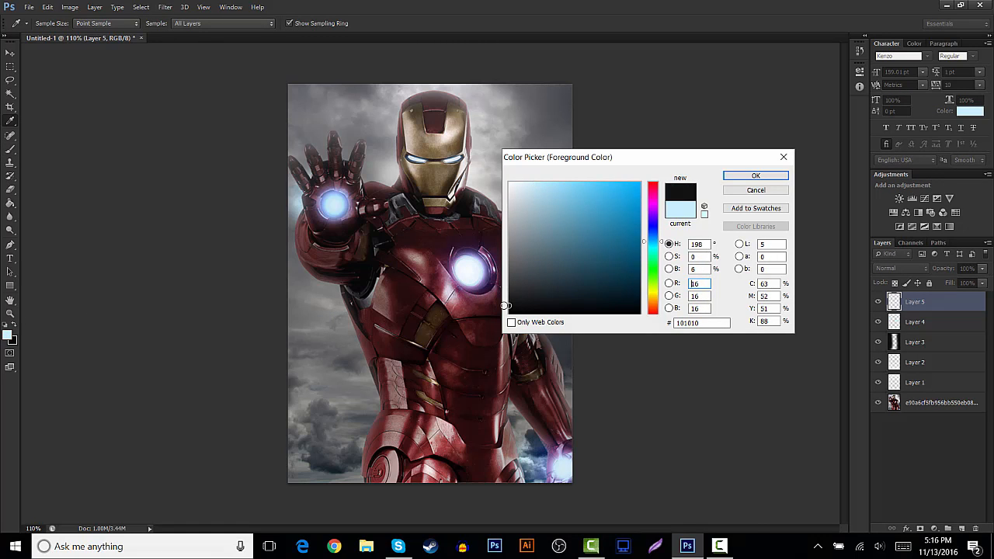
pyautogui.click(755, 176)
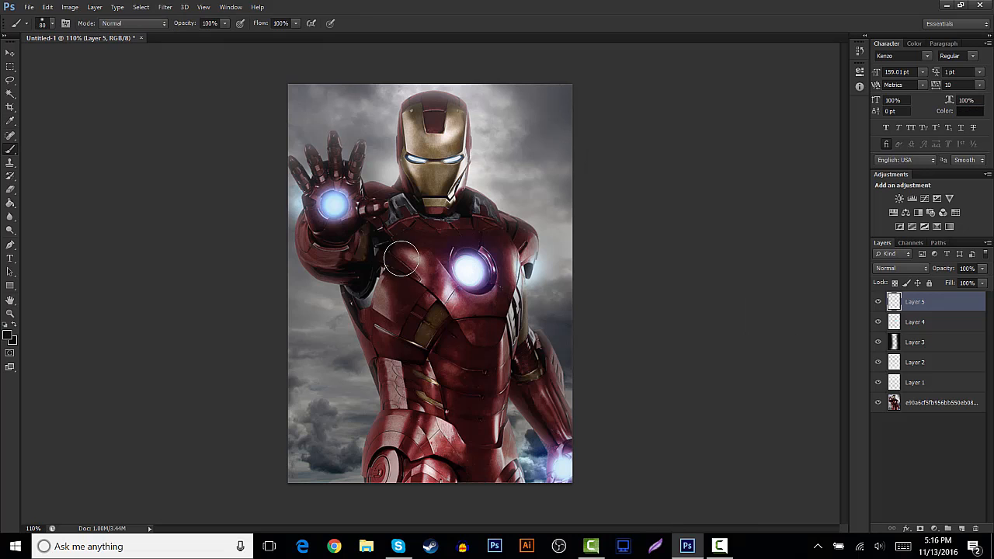
# With a 125 pixel brush, paint dark shading down the torso's left side and leg and over the lowered arm
pyautogui.press(']')
pyautogui.press(']')
pyautogui.press(']')
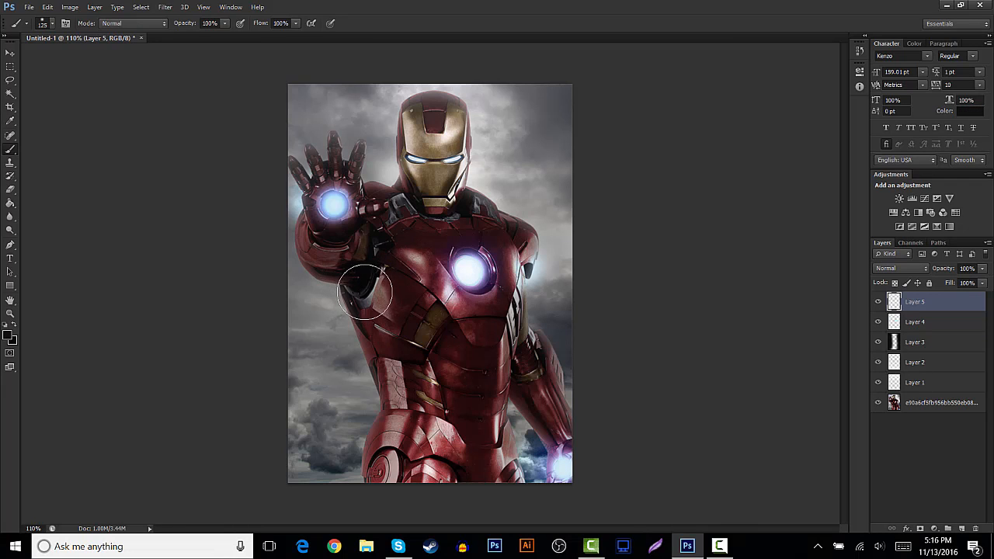
pyautogui.press('F9')
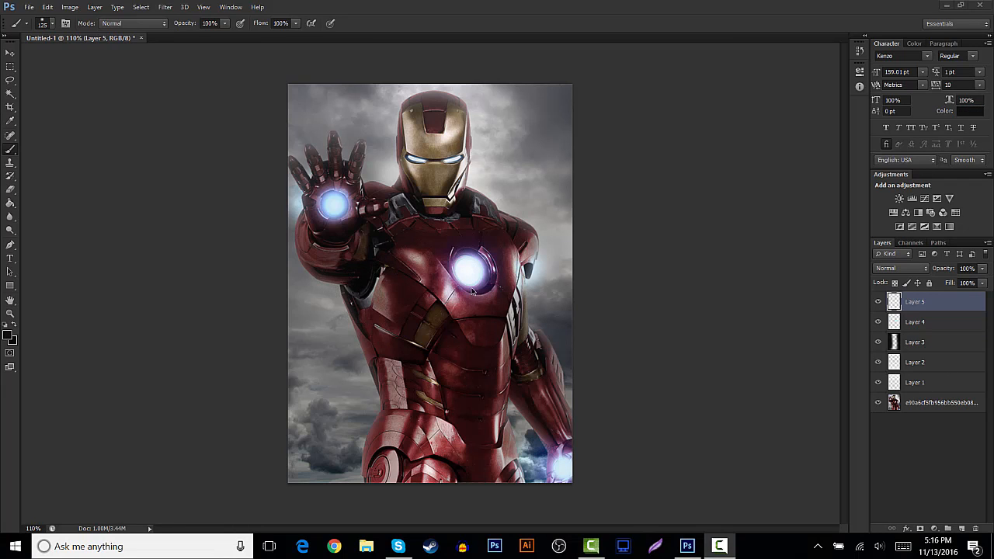
pyautogui.click(9, 150)
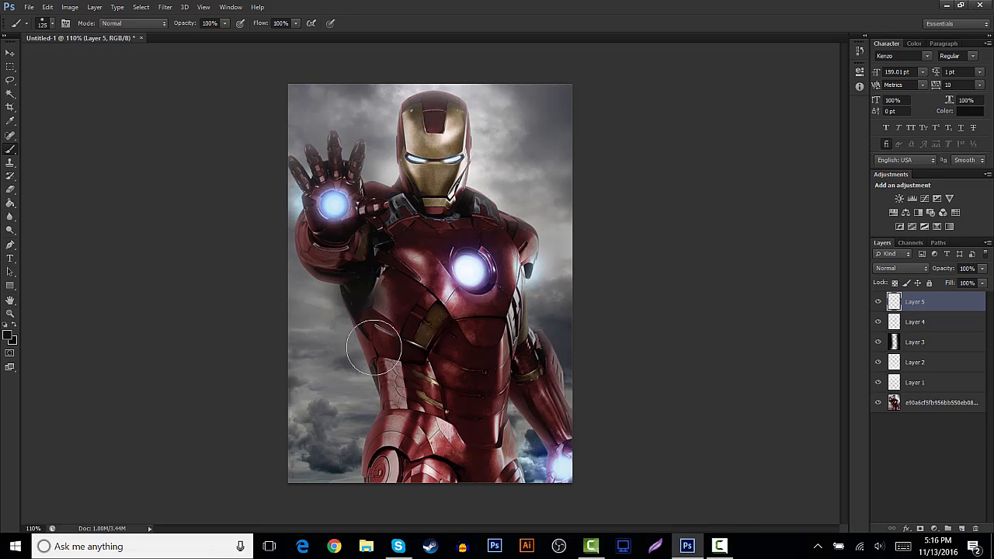
pyautogui.moveTo(373, 348)
pyautogui.mouseDown()
pyautogui.moveTo(404, 408)
pyautogui.moveTo(365, 287)
pyautogui.moveTo(376, 477)
pyautogui.moveTo(387, 425)
pyautogui.moveTo(388, 478)
pyautogui.mouseUp()
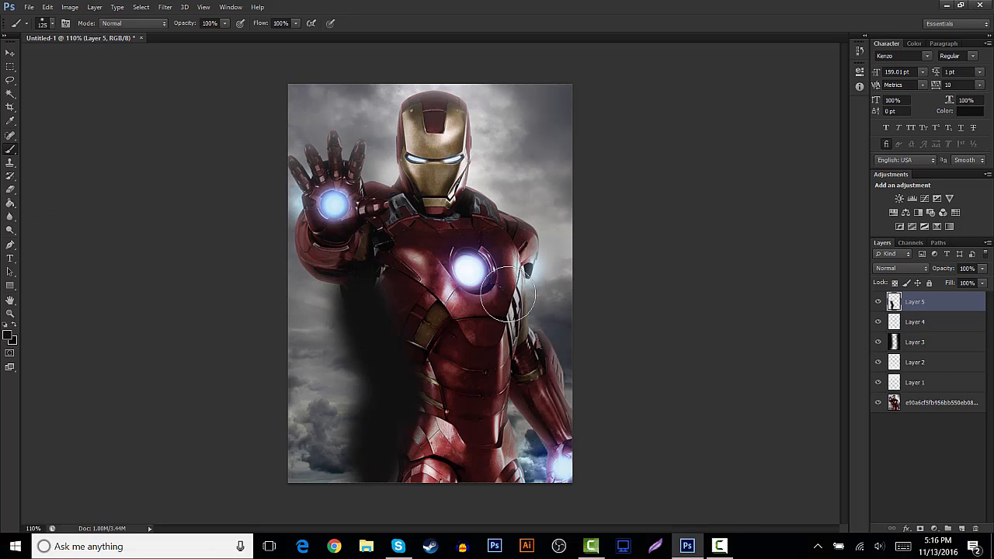
pyautogui.moveTo(524, 378); pyautogui.dragTo(526, 362)
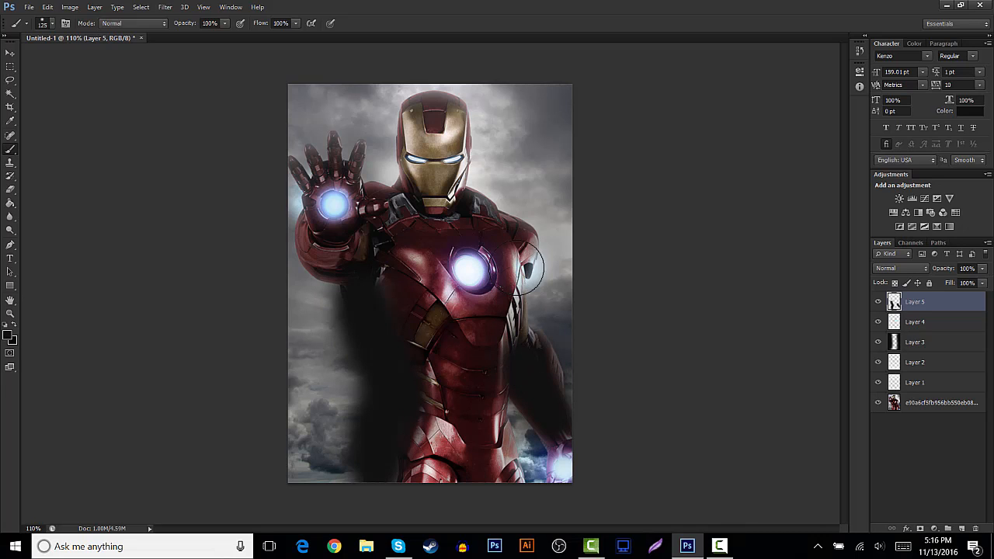
pyautogui.click(523, 342)
# Paint dark shading under the raised arm, around the neck, on the right shoulder and across the hips, reducing the brush to 50 pixels
pyautogui.moveTo(328, 281); pyautogui.dragTo(339, 259)
pyautogui.press('[')
pyautogui.press('[')
pyautogui.press('[')
pyautogui.moveTo(396, 186)
pyautogui.mouseDown()
pyautogui.moveTo(408, 200)
pyautogui.moveTo(473, 193)
pyautogui.moveTo(378, 204)
pyautogui.moveTo(365, 193)
pyautogui.mouseUp()
pyautogui.press('[')
pyautogui.press('[')
pyautogui.press('[')
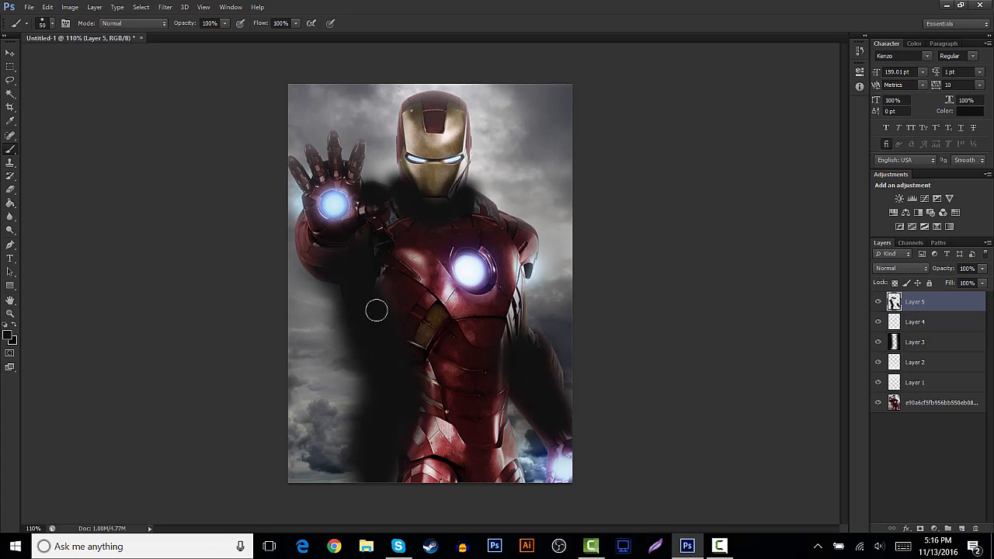
pyautogui.moveTo(487, 233)
pyautogui.mouseDown()
pyautogui.moveTo(501, 214)
pyautogui.moveTo(516, 218)
pyautogui.moveTo(528, 282)
pyautogui.mouseUp()
pyautogui.moveTo(418, 463)
pyautogui.mouseDown()
pyautogui.moveTo(477, 485)
pyautogui.moveTo(521, 466)
pyautogui.moveTo(488, 494)
pyautogui.mouseUp()
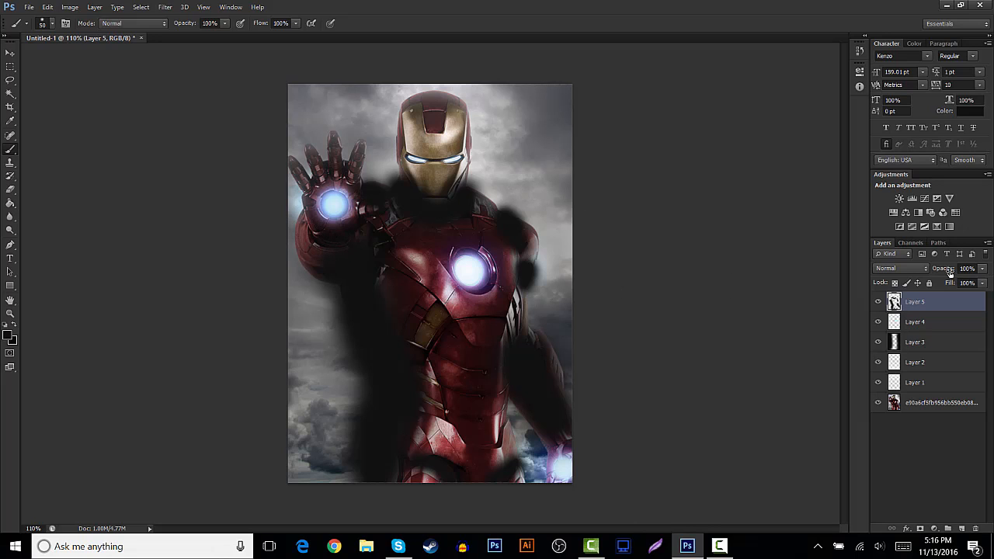
# Lower the opacity of the body shading layer to 48%
pyautogui.click(982, 269)
pyautogui.moveTo(982, 282); pyautogui.dragTo(960, 285)
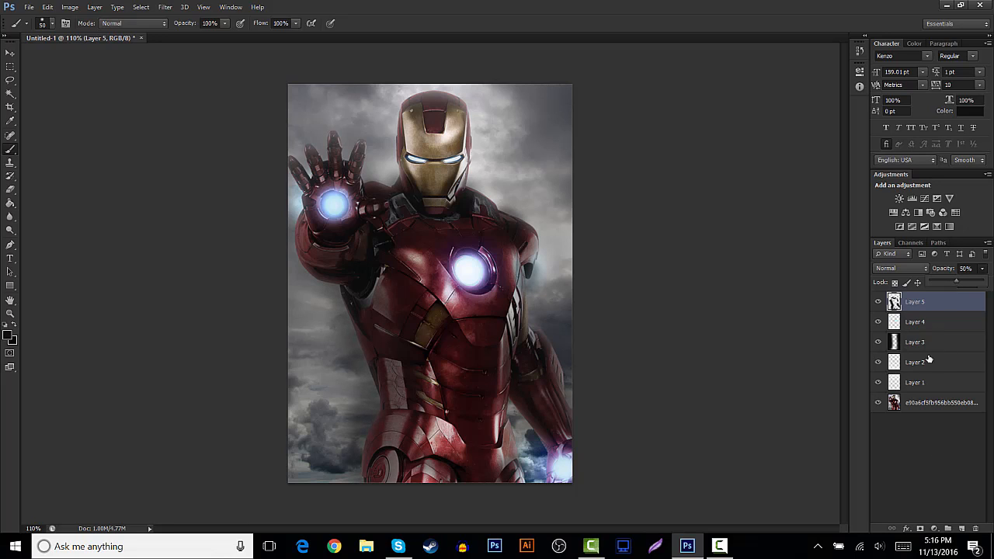
pyautogui.click(948, 464)
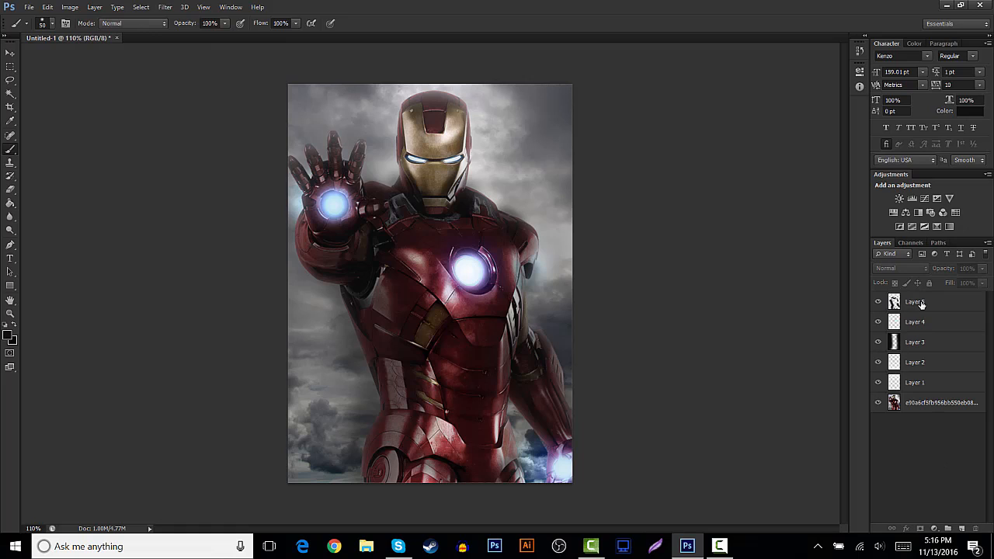
# Add a new layer above the body shading layer and set the foreground color to white ffffff
pyautogui.click(921, 305)
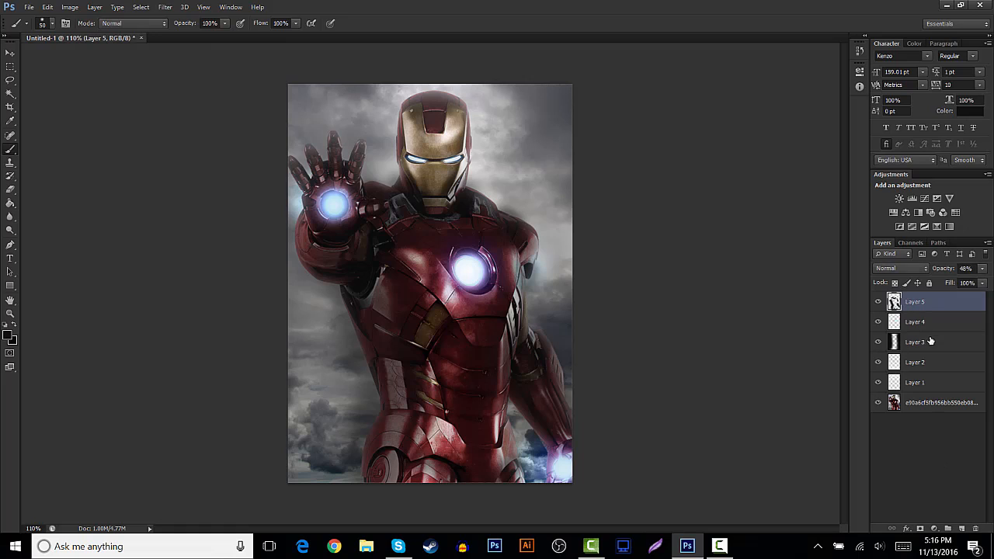
pyautogui.click(961, 529)
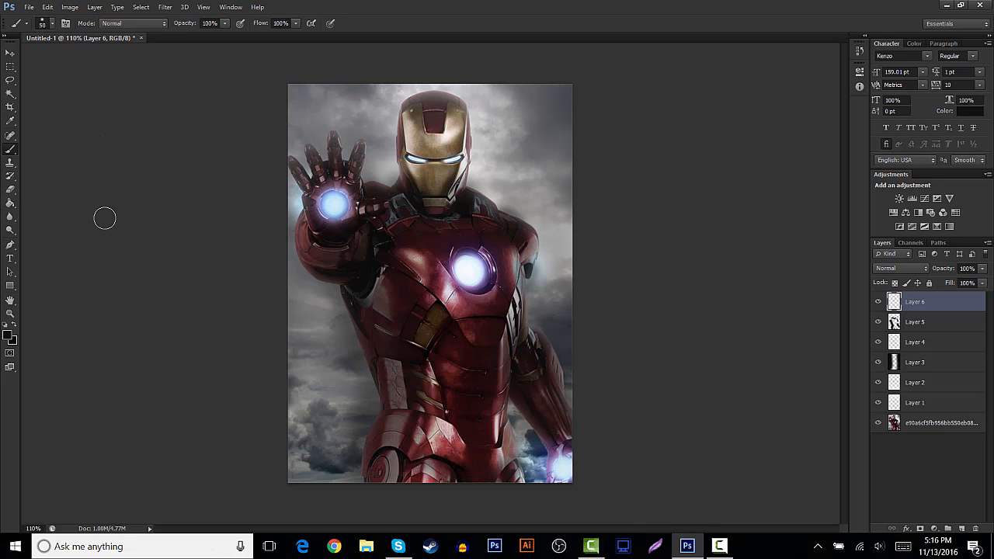
pyautogui.click(9, 336)
pyautogui.click(486, 160)
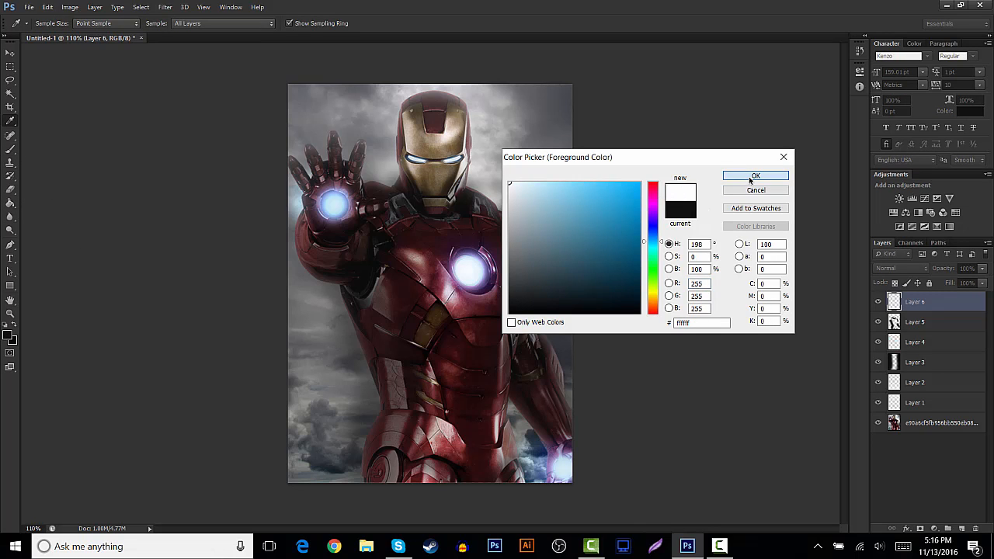
pyautogui.click(756, 176)
# Try a white glow over one helmet eye with a 35 pixel brush, and undo the stroke
pyautogui.scroll(7, 432, 165)
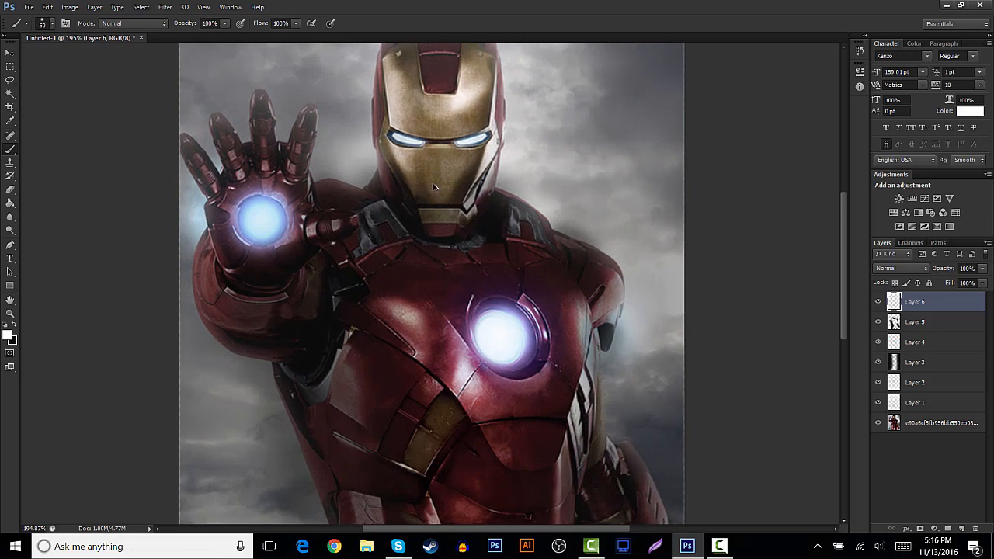
pyautogui.scroll(7, 432, 201)
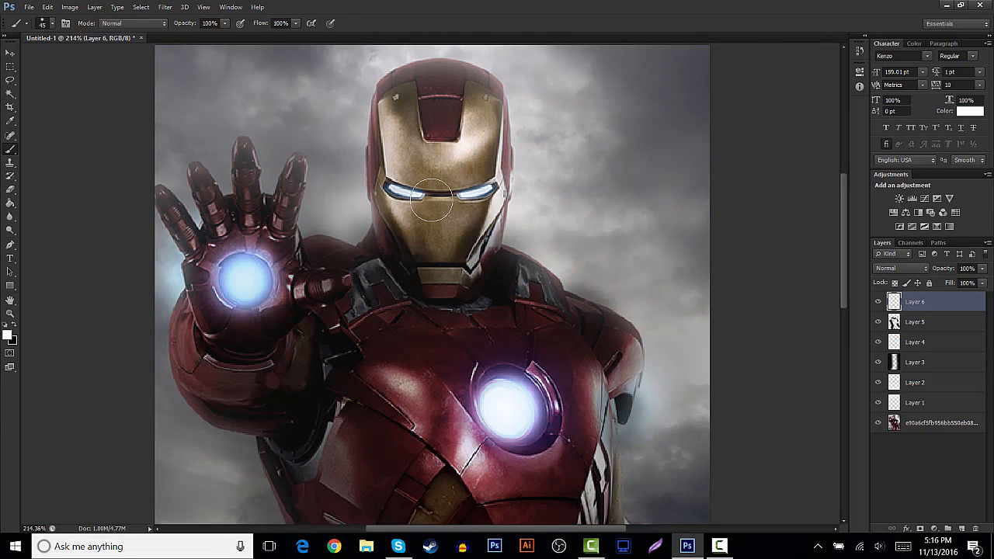
pyautogui.press('[')
pyautogui.moveTo(388, 187); pyautogui.dragTo(404, 184)
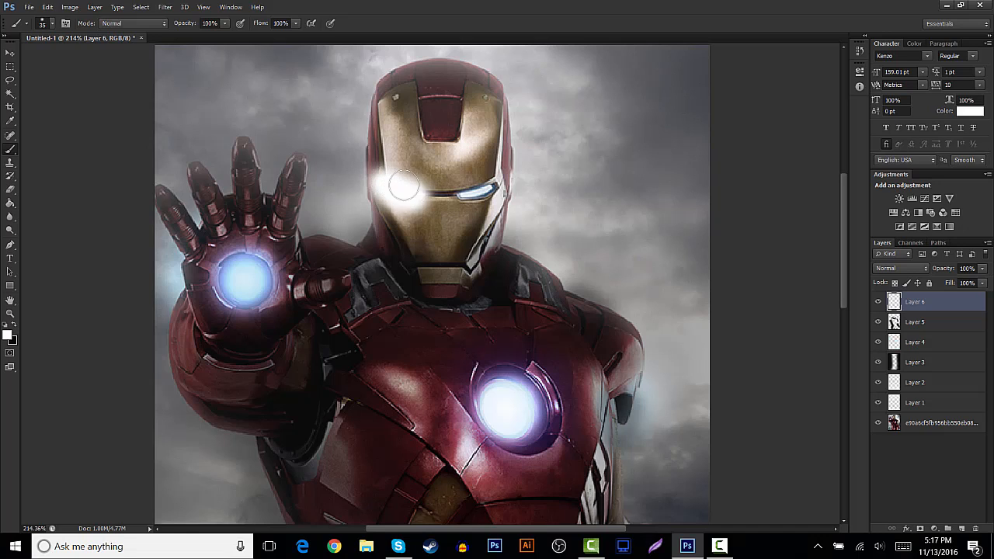
pyautogui.hotkey('ctrl', 'z')
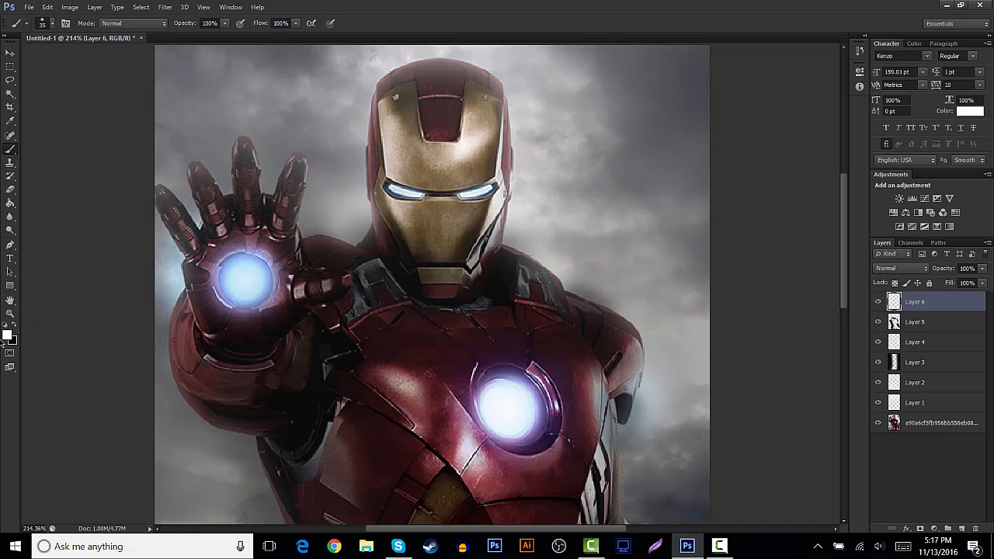
# Set the foreground color to pale blue d7f3ff and paint a soft glow over both helmet eyes with the 35 pixel brush
pyautogui.click(7, 335)
pyautogui.click(529, 180)
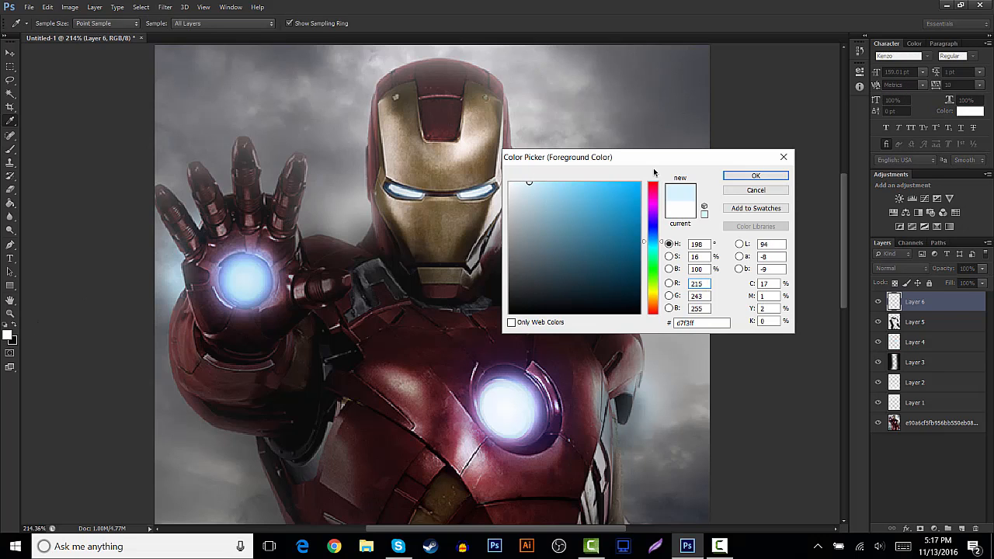
pyautogui.click(756, 176)
pyautogui.press('b')
pyautogui.moveTo(382, 186)
pyautogui.mouseDown()
pyautogui.moveTo(428, 190)
pyautogui.moveTo(391, 189)
pyautogui.mouseUp()
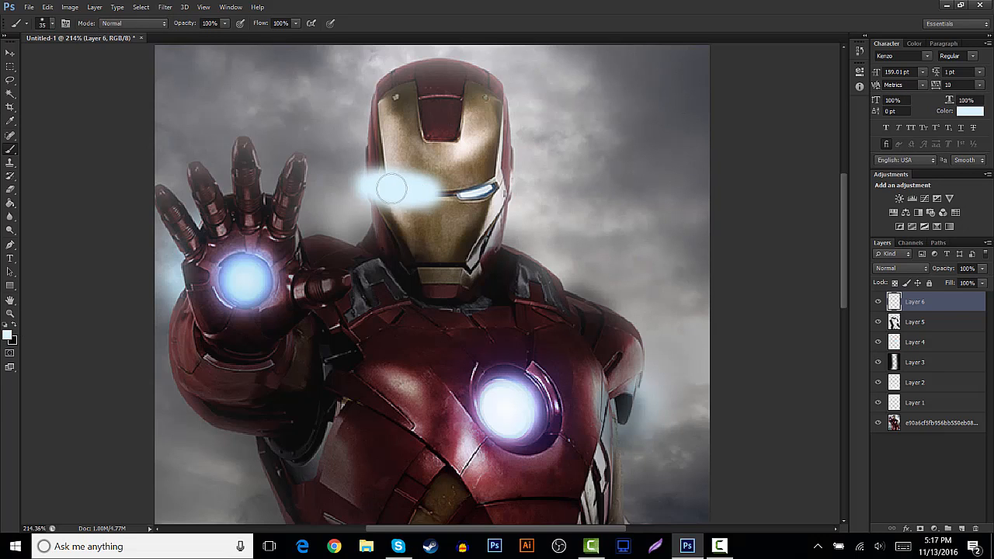
pyautogui.moveTo(454, 190)
pyautogui.mouseDown()
pyautogui.moveTo(492, 191)
pyautogui.moveTo(470, 197)
pyautogui.moveTo(372, 183)
pyautogui.moveTo(404, 183)
pyautogui.mouseUp()
pyautogui.moveTo(490, 186); pyautogui.dragTo(471, 185)
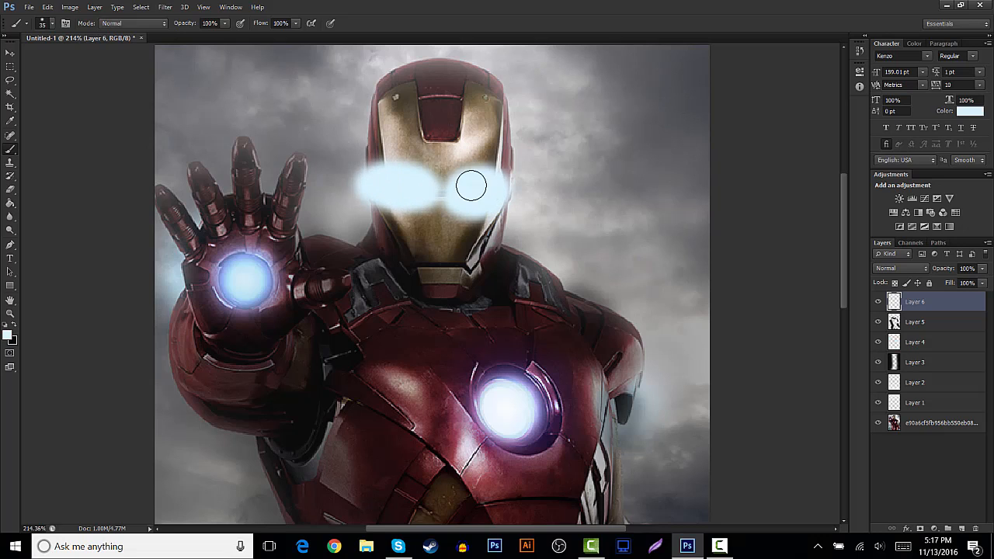
# Set the eye glow layer's blend mode to Overlay and its opacity to 87%
pyautogui.click(898, 268)
pyautogui.click(887, 161)
pyautogui.moveTo(981, 269); pyautogui.dragTo(978, 282)
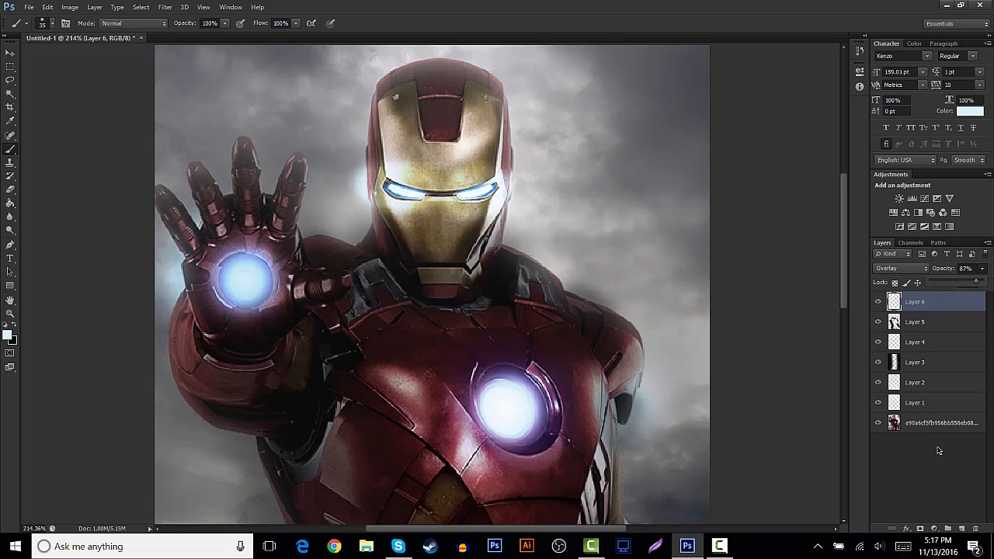
pyautogui.scroll(-2, 537, 277)
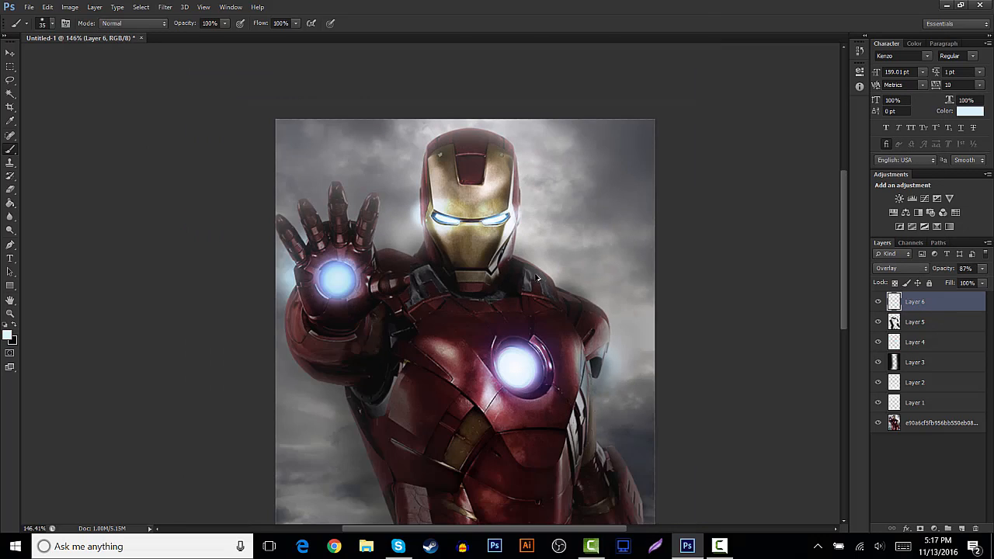
pyautogui.scroll(-1, 538, 278)
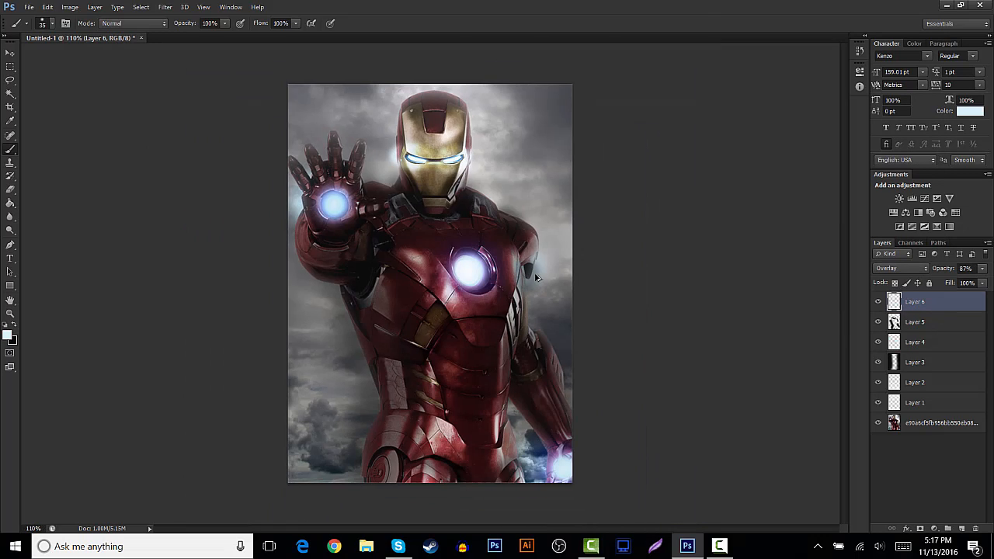
# Compare the image with and without the eye glow layer by switching its visibility off and on
pyautogui.click(10, 188)
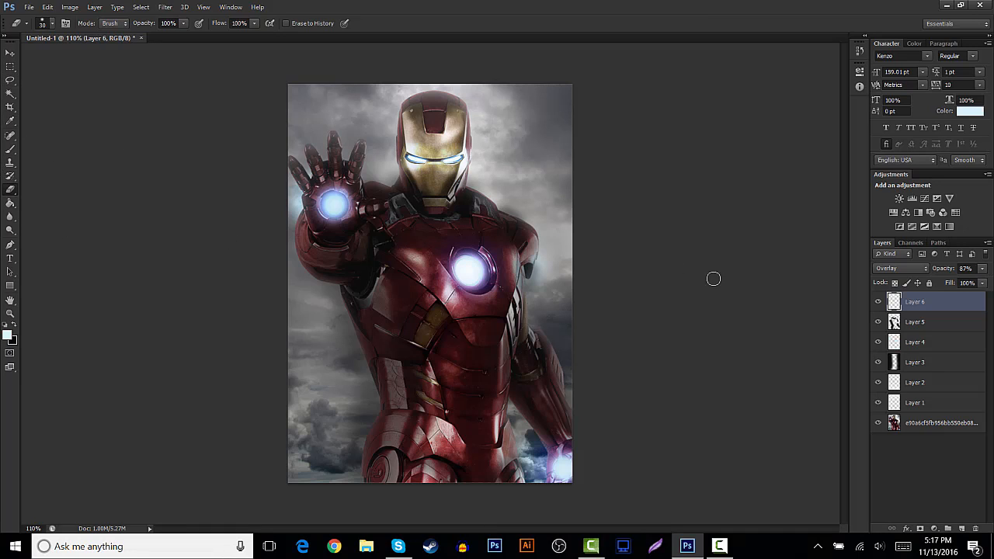
pyautogui.click(878, 302)
pyautogui.click(877, 302)
pyautogui.click(878, 302)
pyautogui.click(878, 302)
pyautogui.click(11, 151)
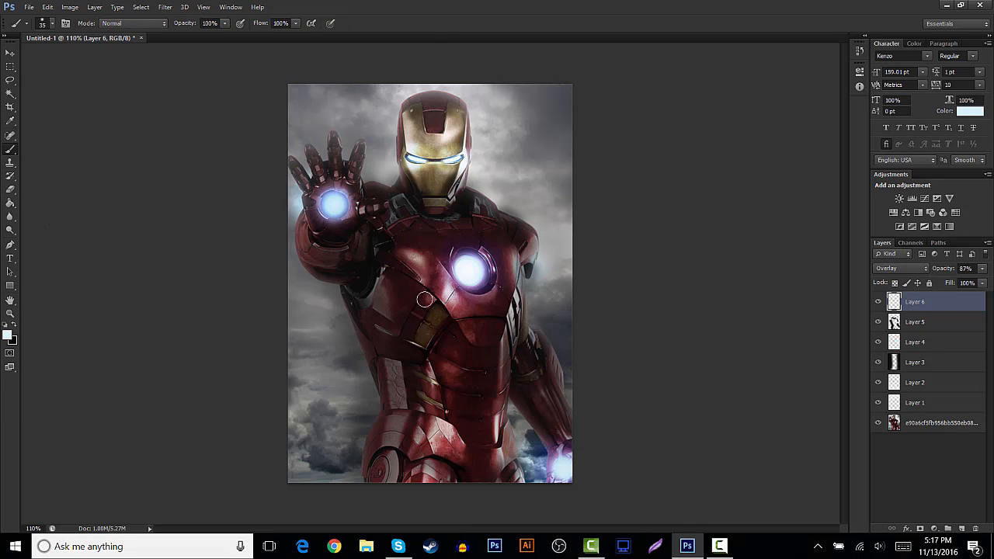
pyautogui.click(879, 302)
pyautogui.click(879, 302)
# Add a new layer above the eye glow layer and set the foreground color to dark red 890a0a
pyautogui.click(961, 529)
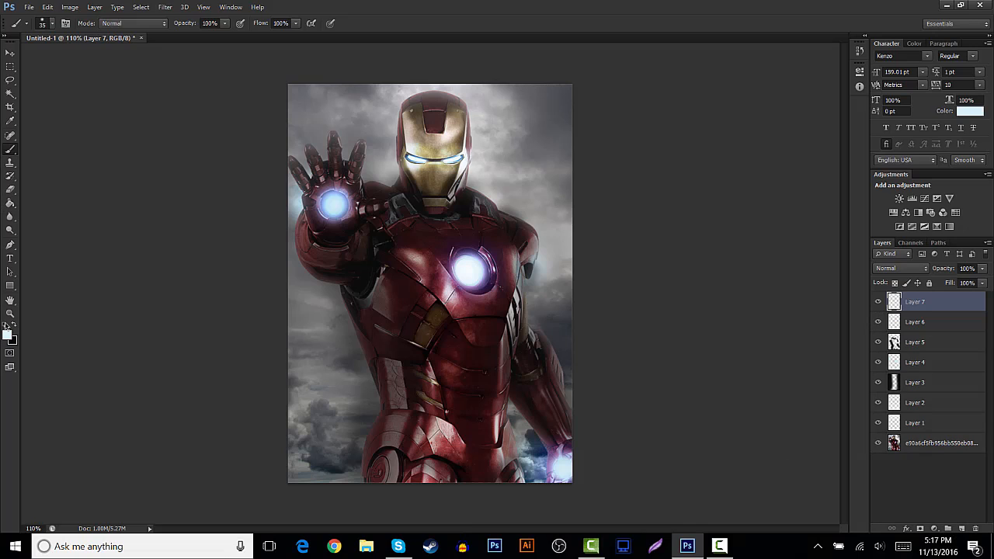
pyautogui.click(7, 334)
pyautogui.moveTo(653, 199); pyautogui.dragTo(650, 163)
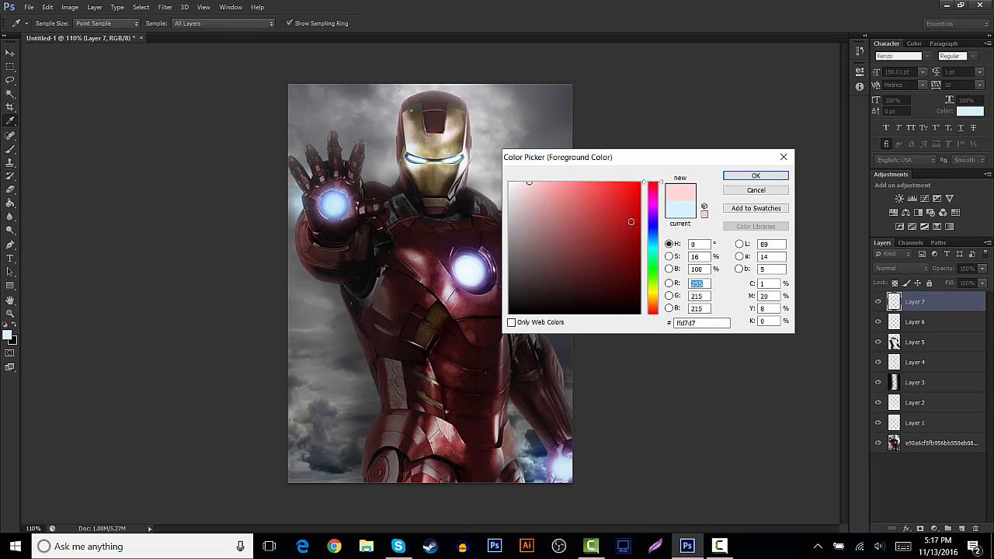
pyautogui.moveTo(630, 221); pyautogui.dragTo(632, 251)
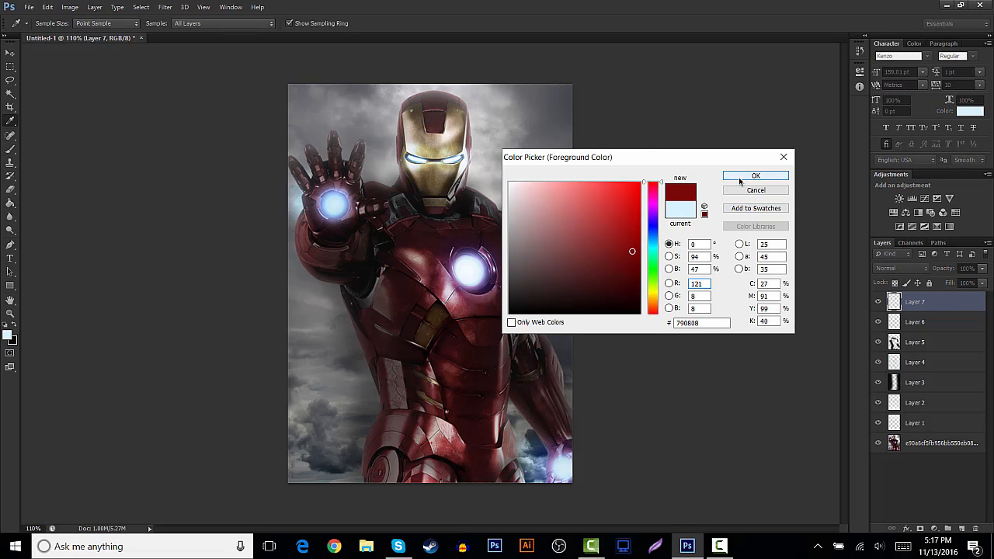
pyautogui.click(740, 181)
pyautogui.press('b')
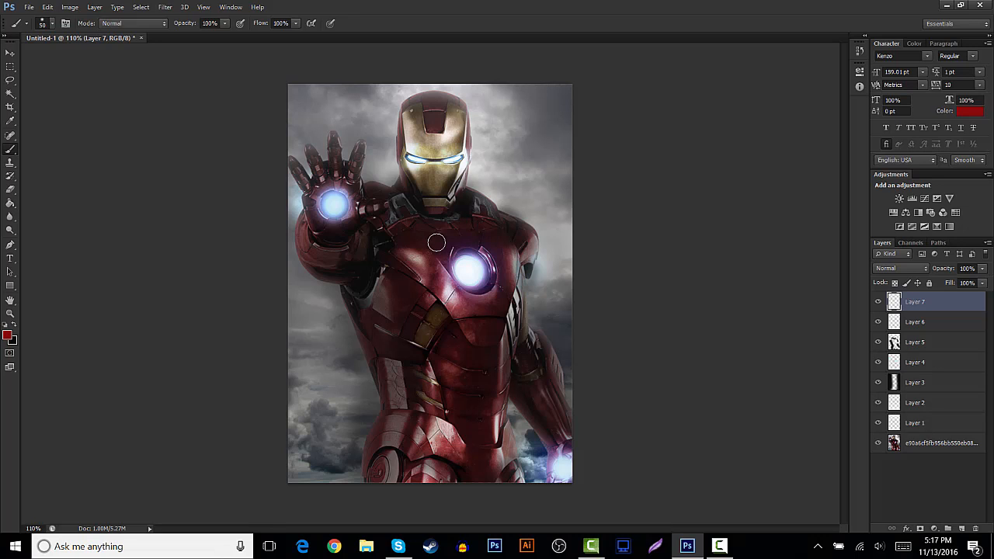
# Enlarge the brush to 125 pixels and paint dark red over the chest, shoulder, torso and upper legs
pyautogui.press(']')
pyautogui.press(']')
pyautogui.press(']')
pyautogui.press(']')
pyautogui.press(']')
pyautogui.press(']')
pyautogui.press(']')
pyautogui.moveTo(411, 235)
pyautogui.mouseDown()
pyautogui.moveTo(385, 335)
pyautogui.moveTo(400, 281)
pyautogui.moveTo(390, 458)
pyautogui.moveTo(470, 466)
pyautogui.moveTo(449, 448)
pyautogui.moveTo(482, 367)
pyautogui.moveTo(478, 318)
pyautogui.moveTo(495, 313)
pyautogui.moveTo(518, 256)
pyautogui.moveTo(469, 237)
pyautogui.moveTo(415, 253)
pyautogui.moveTo(457, 239)
pyautogui.moveTo(388, 235)
pyautogui.mouseUp()
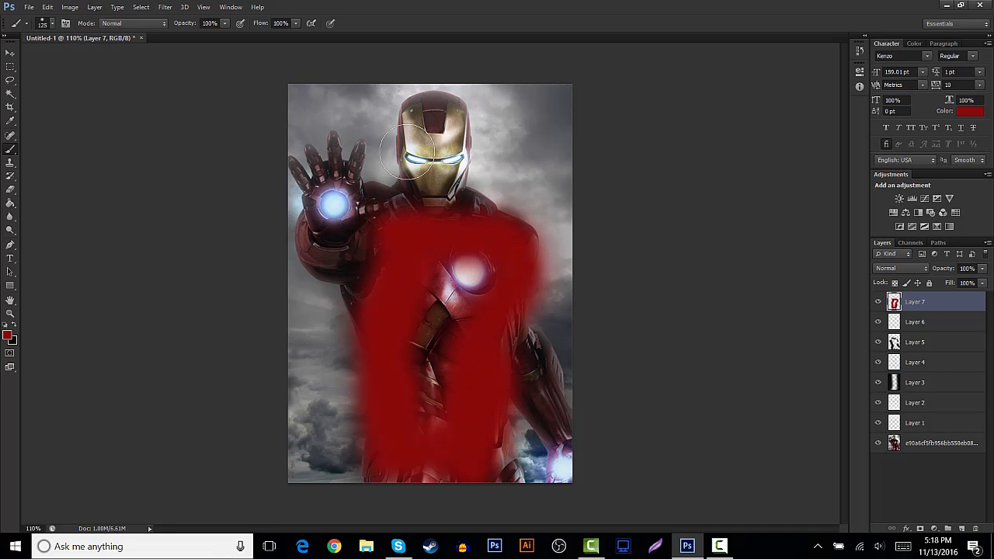
# Reduce the brush to 80 and 70 pixels and paint dark red over the helmet's top and down both its sides to the neck
pyautogui.press('[')
pyautogui.press('[')
pyautogui.press('[')
pyautogui.moveTo(435, 119)
pyautogui.mouseDown()
pyautogui.moveTo(411, 105)
pyautogui.moveTo(455, 101)
pyautogui.mouseUp()
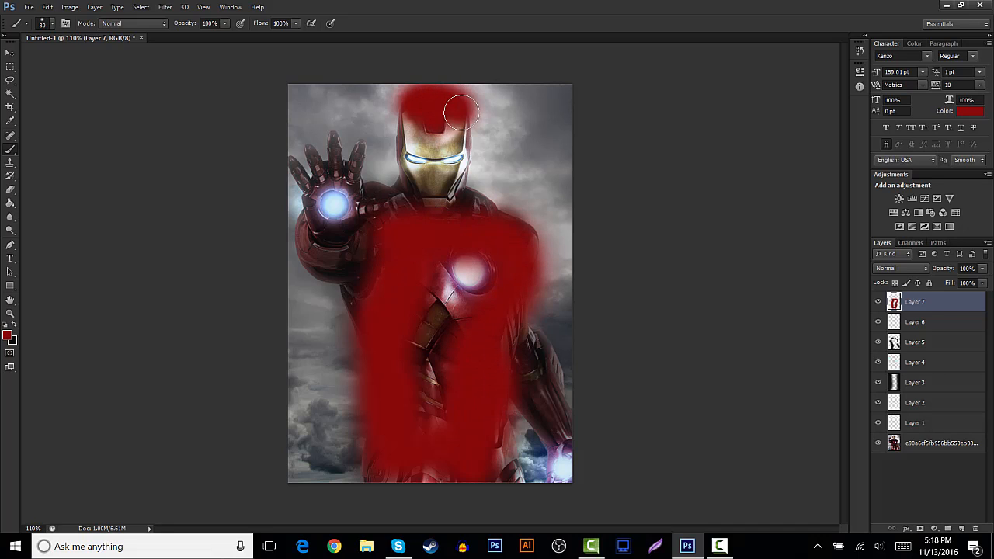
pyautogui.press('[')
pyautogui.moveTo(398, 116)
pyautogui.mouseDown()
pyautogui.moveTo(400, 177)
pyautogui.moveTo(413, 206)
pyautogui.mouseUp()
pyautogui.moveTo(471, 124)
pyautogui.mouseDown()
pyautogui.moveTo(469, 203)
pyautogui.moveTo(493, 203)
pyautogui.mouseUp()
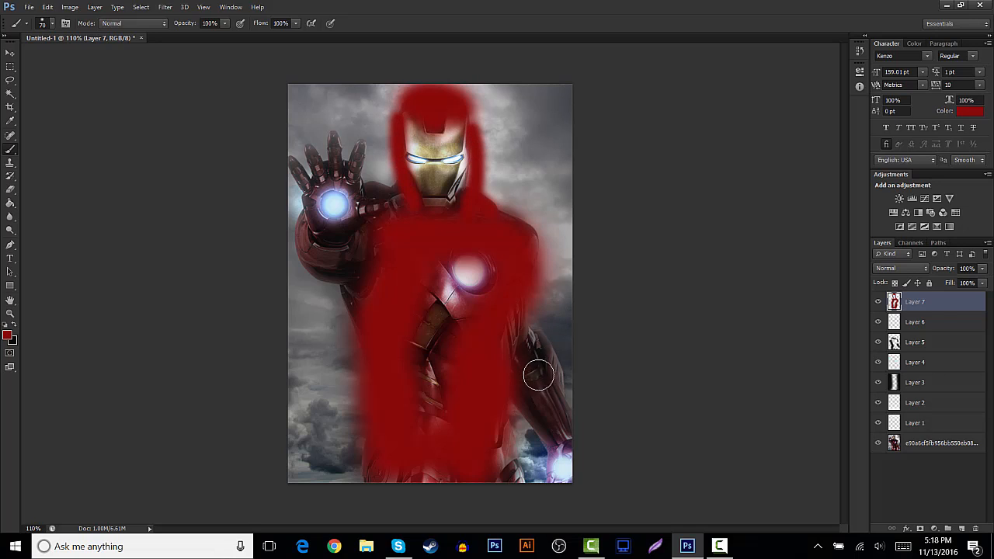
# Paint dark red over the lowered arm, the raised arm and hand, and the hips
pyautogui.press(']')
pyautogui.press(']')
pyautogui.press(']')
pyautogui.moveTo(547, 358)
pyautogui.mouseDown()
pyautogui.moveTo(543, 434)
pyautogui.moveTo(511, 376)
pyautogui.mouseUp()
pyautogui.moveTo(312, 275)
pyautogui.mouseDown()
pyautogui.moveTo(324, 192)
pyautogui.moveTo(317, 166)
pyautogui.moveTo(344, 163)
pyautogui.moveTo(365, 197)
pyautogui.moveTo(315, 206)
pyautogui.mouseUp()
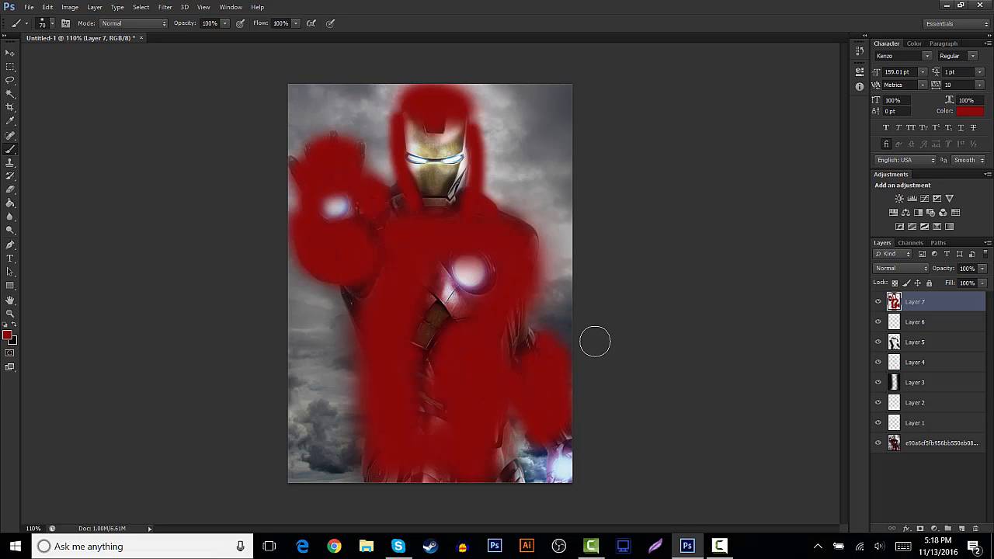
pyautogui.moveTo(508, 474)
pyautogui.mouseDown()
pyautogui.moveTo(414, 474)
pyautogui.moveTo(474, 440)
pyautogui.moveTo(407, 442)
pyautogui.moveTo(368, 475)
pyautogui.moveTo(476, 402)
pyautogui.mouseUp()
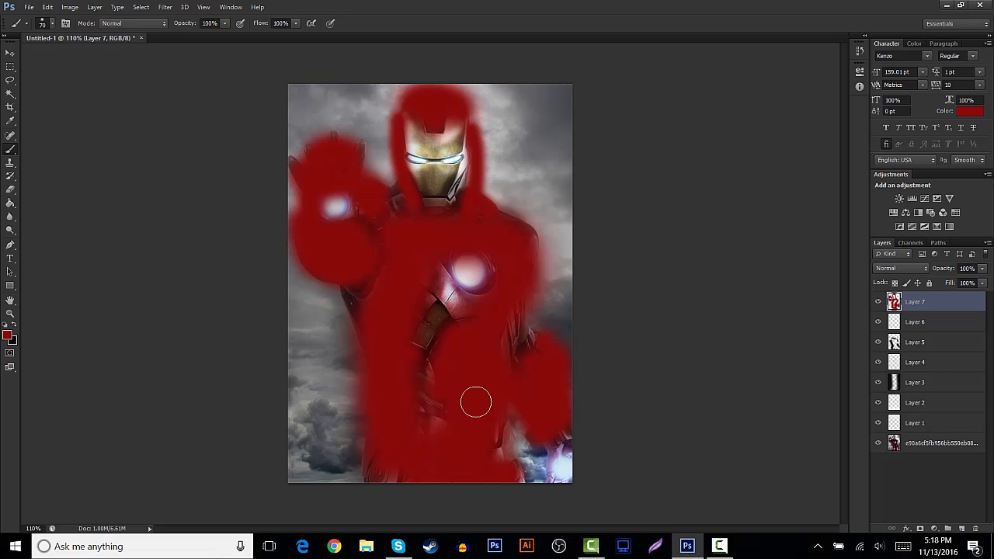
# Lower the opacity of the dark red layer to 20%
pyautogui.click(982, 268)
pyautogui.moveTo(980, 283); pyautogui.dragTo(942, 289)
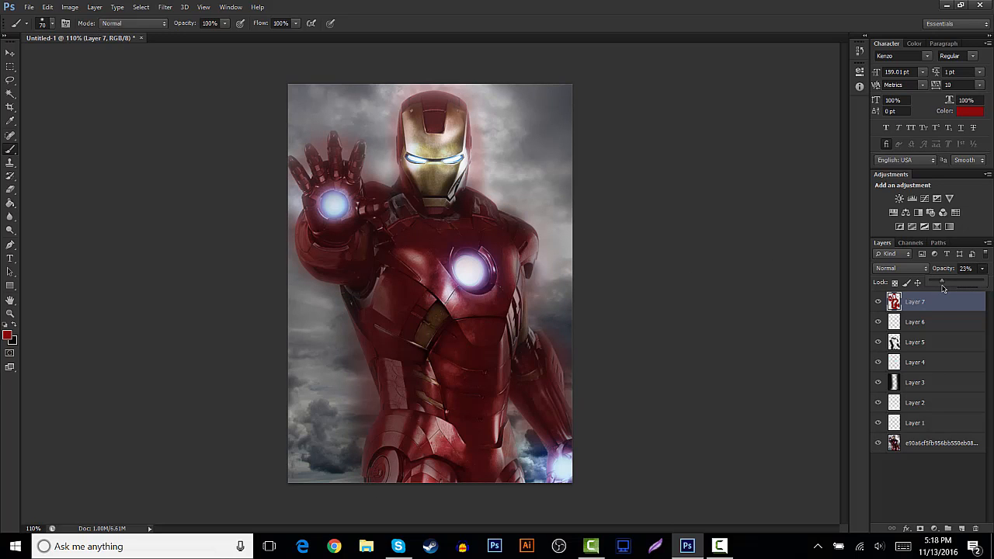
pyautogui.click(916, 493)
# Erase the red spill around the helmet, raised hand, arms and shoulders with a 40 pixel eraser
pyautogui.click(9, 191)
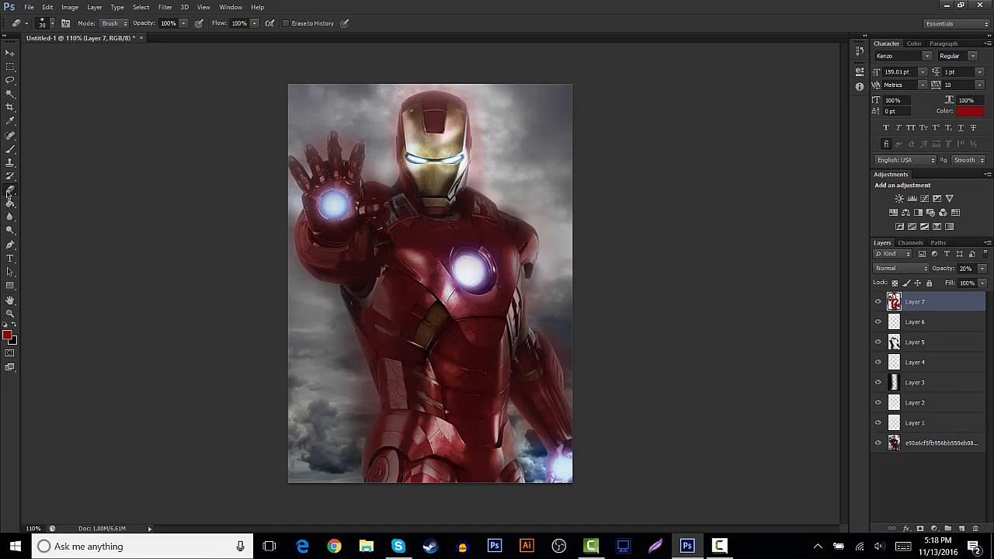
pyautogui.press(']')
pyautogui.moveTo(473, 182)
pyautogui.mouseDown()
pyautogui.moveTo(480, 126)
pyautogui.moveTo(459, 98)
pyautogui.moveTo(400, 94)
pyautogui.moveTo(375, 119)
pyautogui.moveTo(400, 94)
pyautogui.moveTo(386, 156)
pyautogui.mouseUp()
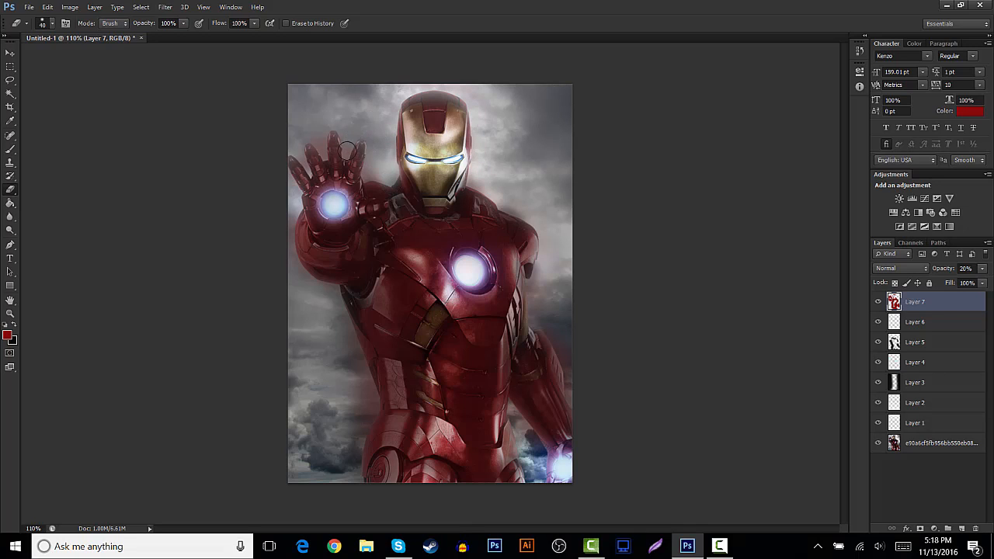
pyautogui.moveTo(322, 136); pyautogui.dragTo(318, 149)
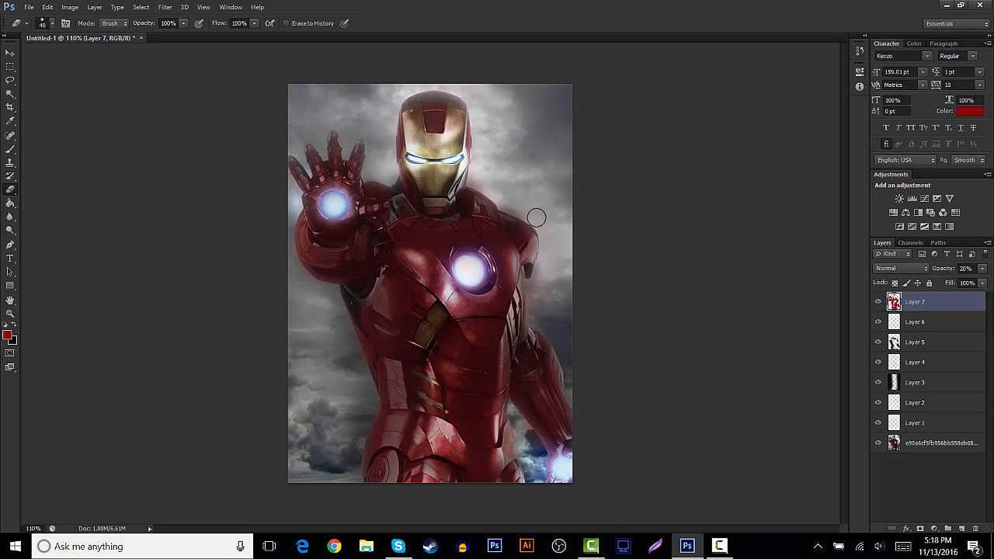
pyautogui.moveTo(492, 193); pyautogui.dragTo(475, 173)
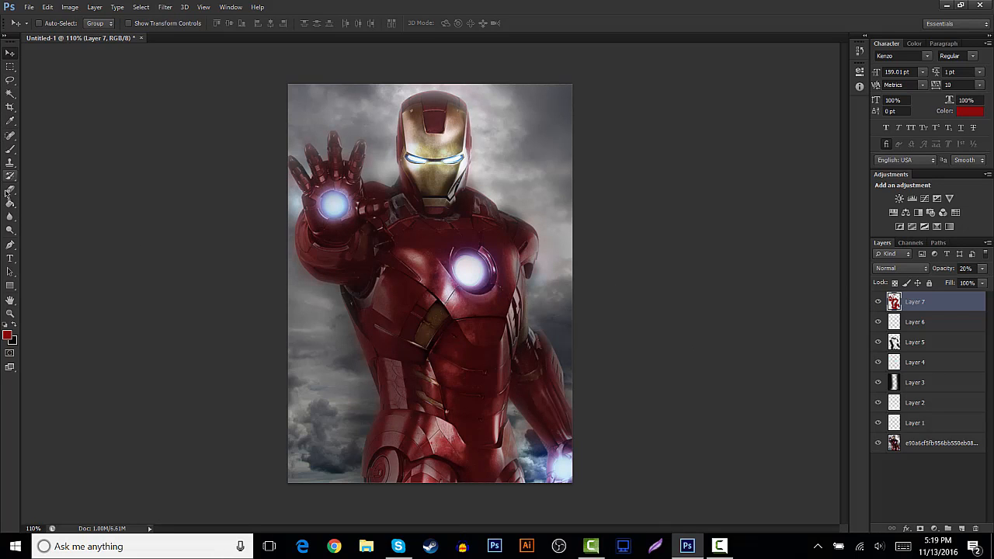
# Set the foreground color to dark gold 9e7f04 and add a new layer above the red layer
pyautogui.click(10, 148)
pyautogui.click(7, 335)
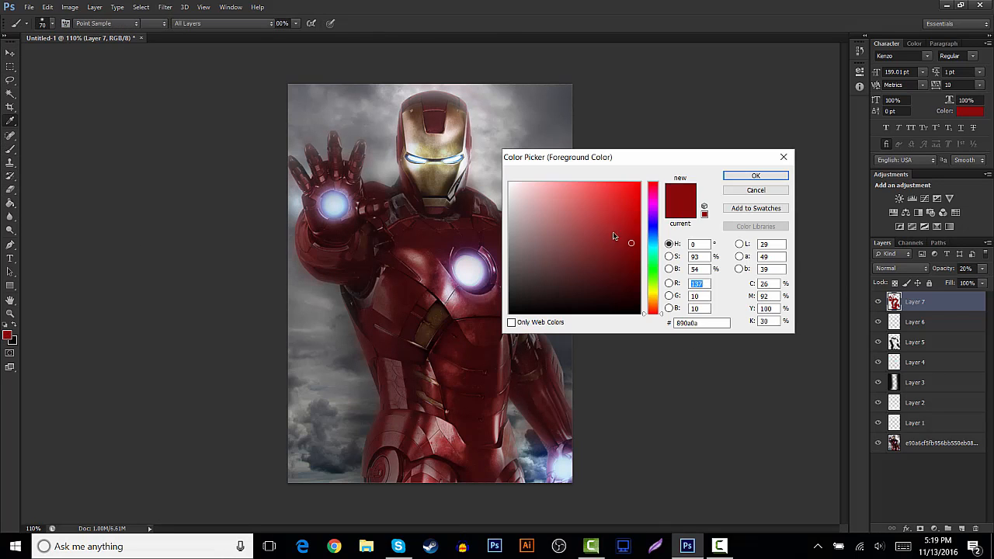
pyautogui.moveTo(652, 310); pyautogui.dragTo(658, 300)
pyautogui.click(632, 243)
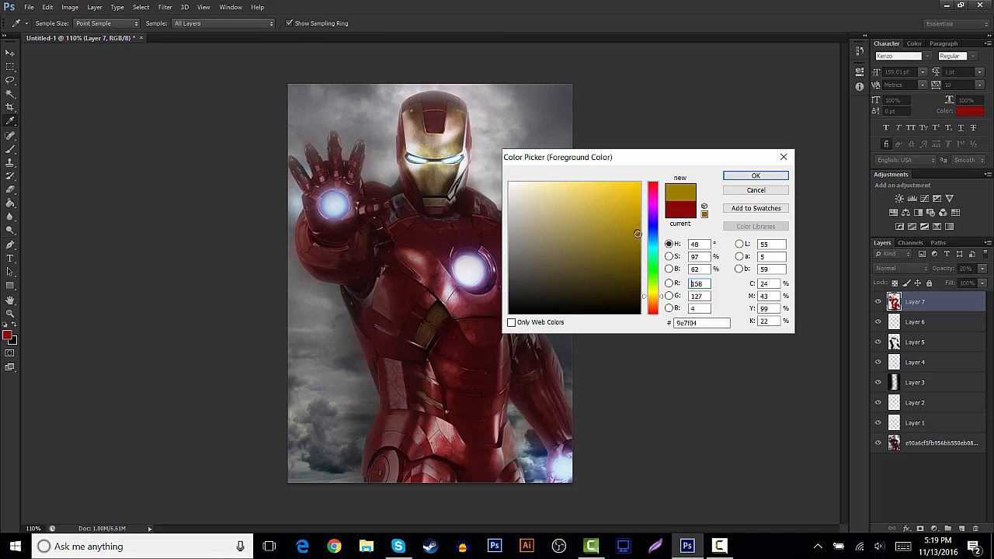
pyautogui.click(755, 175)
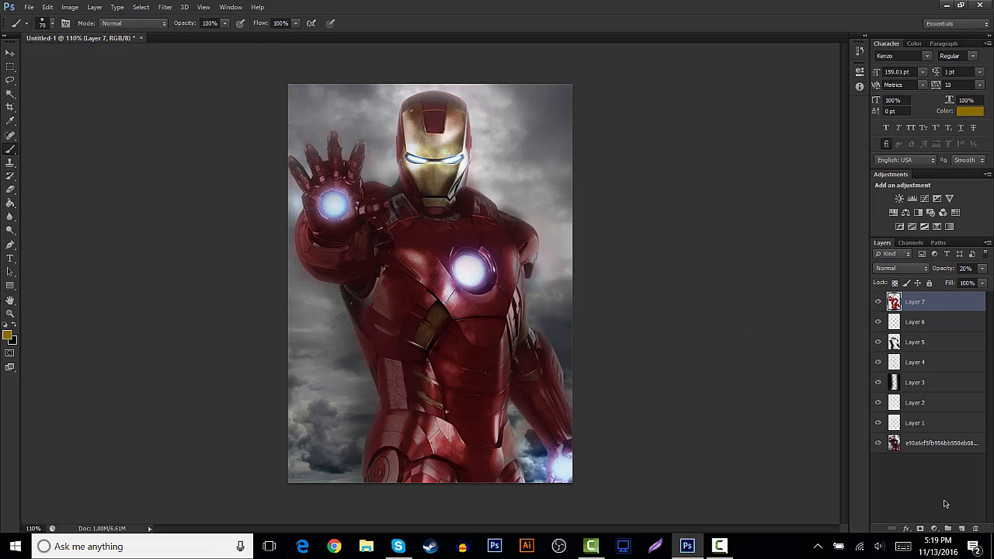
pyautogui.click(962, 529)
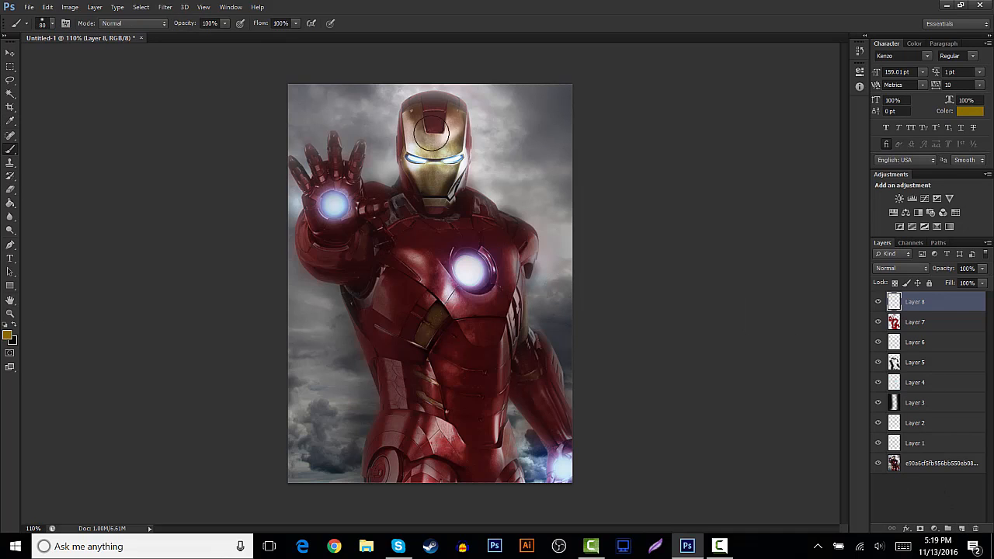
# With a smaller brush of 25 to 35 pixels, paint gold over the faceplate, the torso and side panels, and both arms' accents
pyautogui.press('[')
pyautogui.press('[')
pyautogui.moveTo(455, 118)
pyautogui.mouseDown()
pyautogui.moveTo(452, 144)
pyautogui.moveTo(434, 146)
pyautogui.moveTo(407, 131)
pyautogui.moveTo(413, 116)
pyautogui.moveTo(422, 142)
pyautogui.moveTo(408, 113)
pyautogui.moveTo(432, 163)
pyautogui.moveTo(451, 179)
pyautogui.moveTo(459, 171)
pyautogui.moveTo(433, 187)
pyautogui.moveTo(407, 165)
pyautogui.mouseUp()
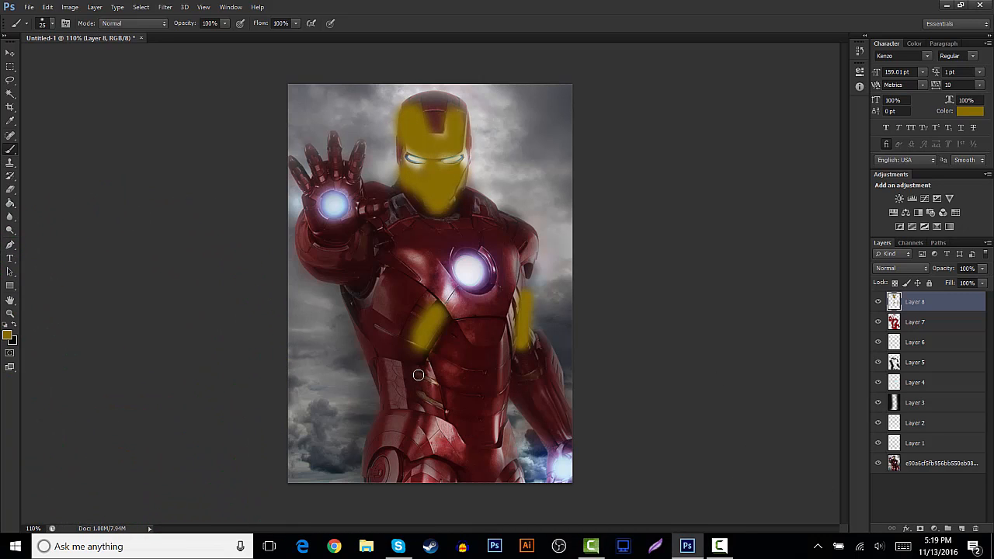
pyautogui.moveTo(418, 375)
pyautogui.mouseDown()
pyautogui.moveTo(435, 381)
pyautogui.moveTo(416, 385)
pyautogui.mouseUp()
pyautogui.moveTo(367, 233); pyautogui.dragTo(351, 262)
pyautogui.moveTo(541, 358)
pyautogui.mouseDown()
pyautogui.moveTo(522, 378)
pyautogui.moveTo(497, 377)
pyautogui.mouseUp()
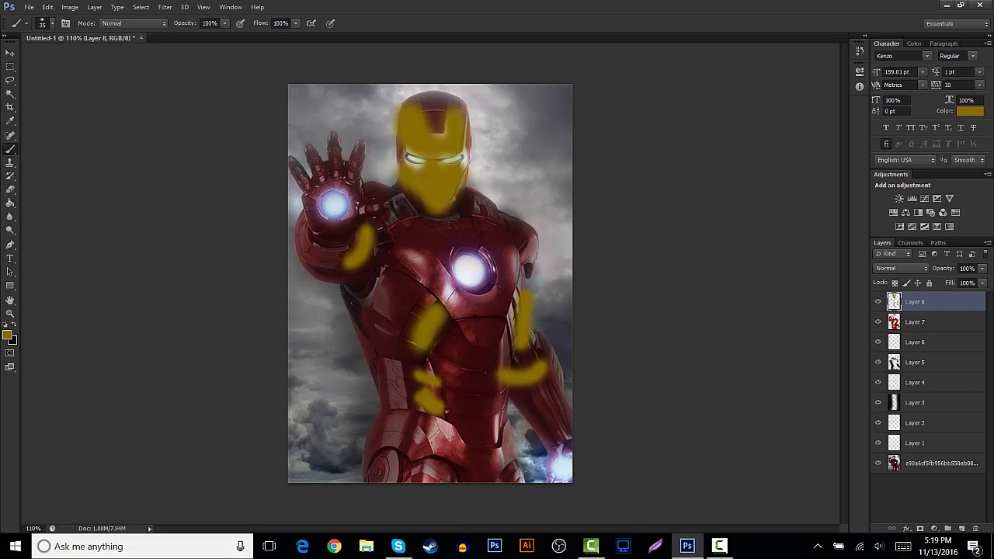
# Lower the opacity of the gold paint layer to 20%
pyautogui.click(982, 269)
pyautogui.moveTo(980, 282); pyautogui.dragTo(944, 288)
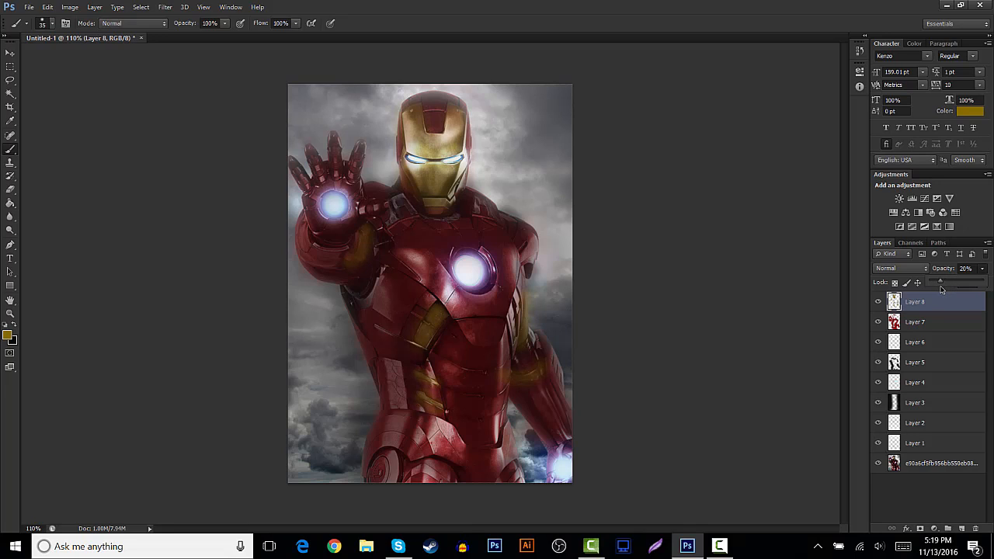
pyautogui.click(923, 501)
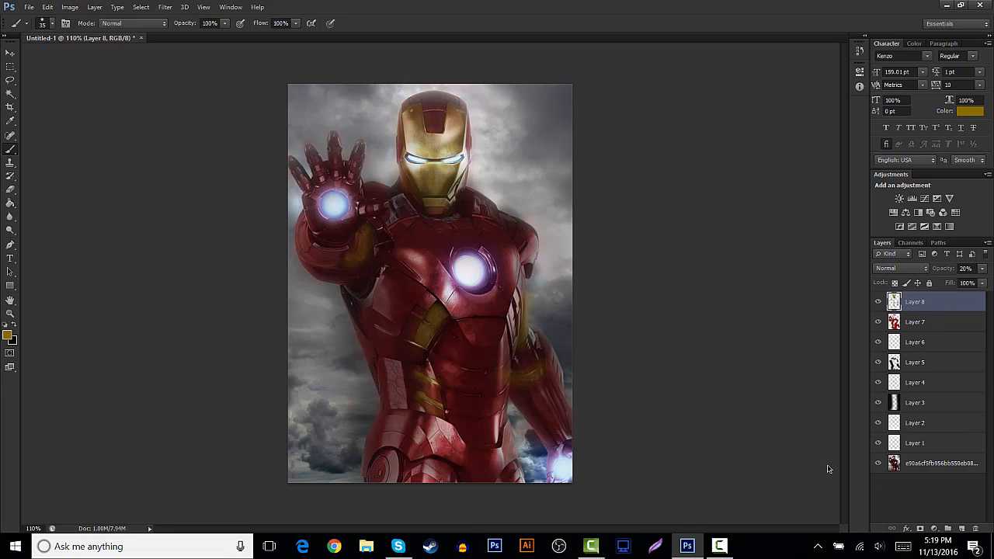
pyautogui.click(923, 501)
# Erase the gold spill around the arm accents and torso side on the gold layer with a 40 pixel eraser
pyautogui.click(10, 190)
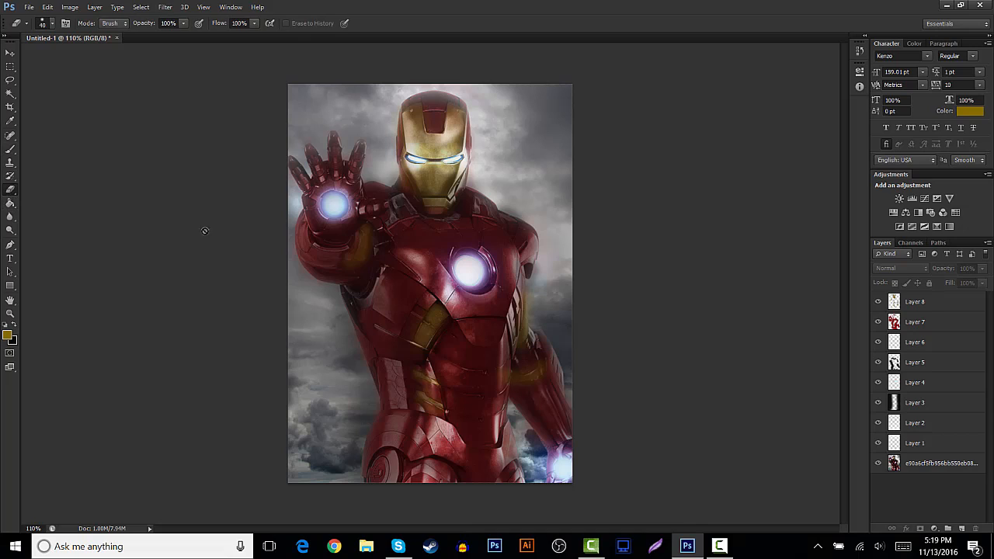
pyautogui.click(904, 305)
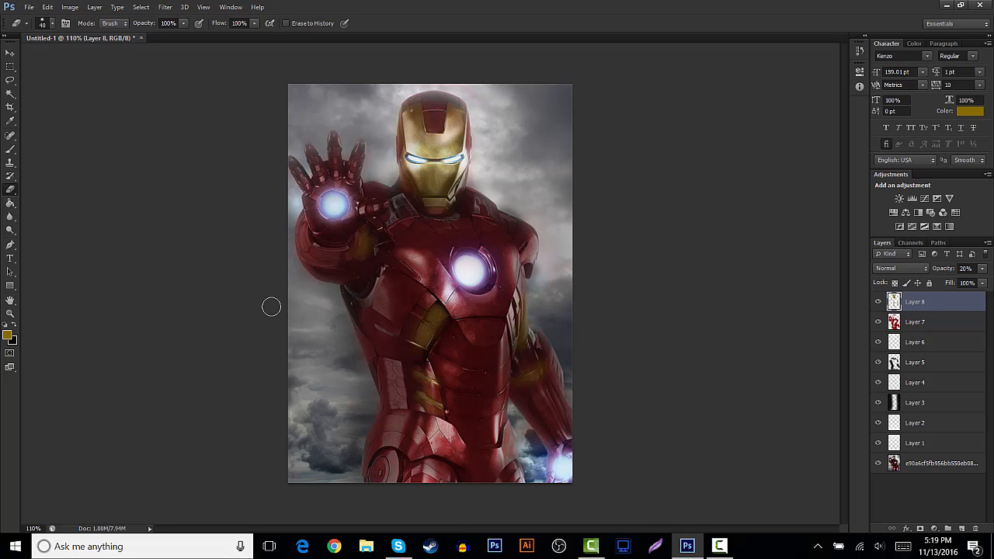
pyautogui.click(11, 52)
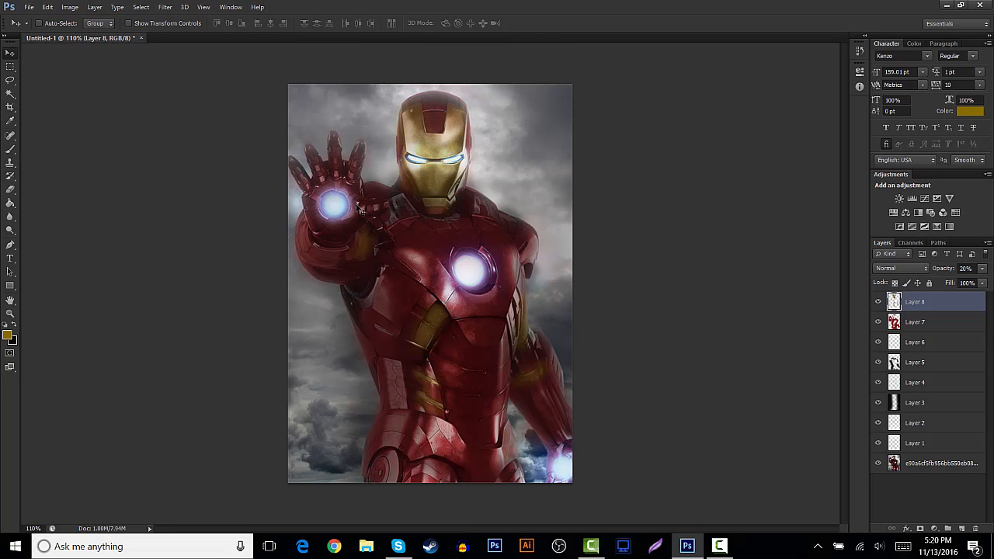
# Add a new layer above the gold layer and set the foreground color to white
pyautogui.click(962, 529)
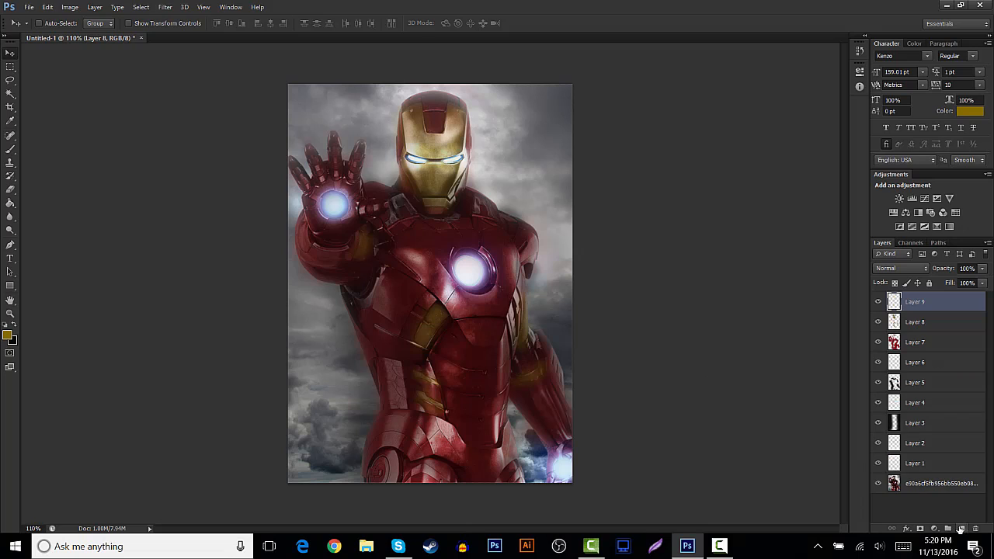
pyautogui.press('e')
pyautogui.click(10, 189)
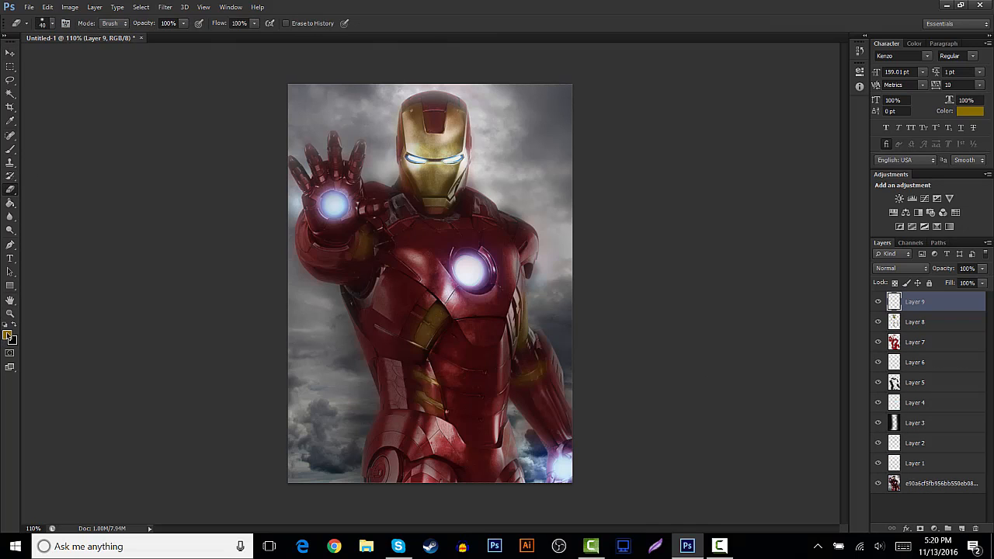
pyautogui.click(7, 335)
pyautogui.click(758, 175)
pyautogui.press('x')
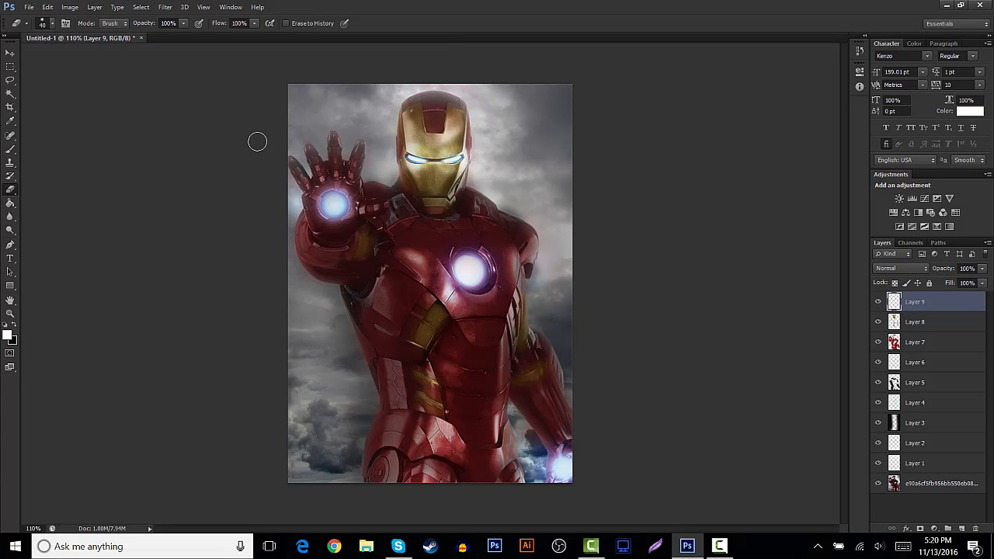
pyautogui.press(']')
pyautogui.press(']')
pyautogui.press(']')
pyautogui.press(']')
pyautogui.press(']')
pyautogui.press(']')
pyautogui.press(']')
pyautogui.press(']')
pyautogui.press(']')
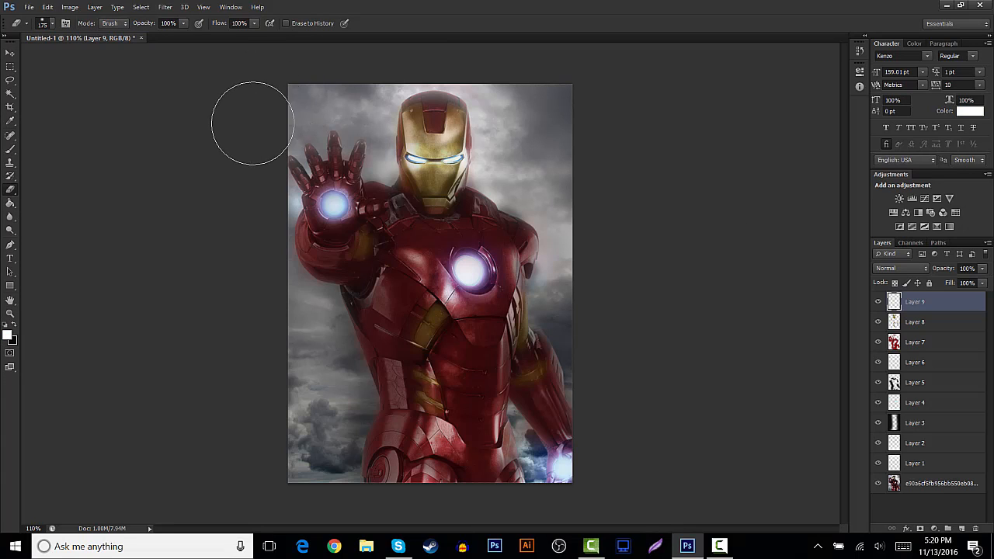
pyautogui.press(']')
pyautogui.press(']')
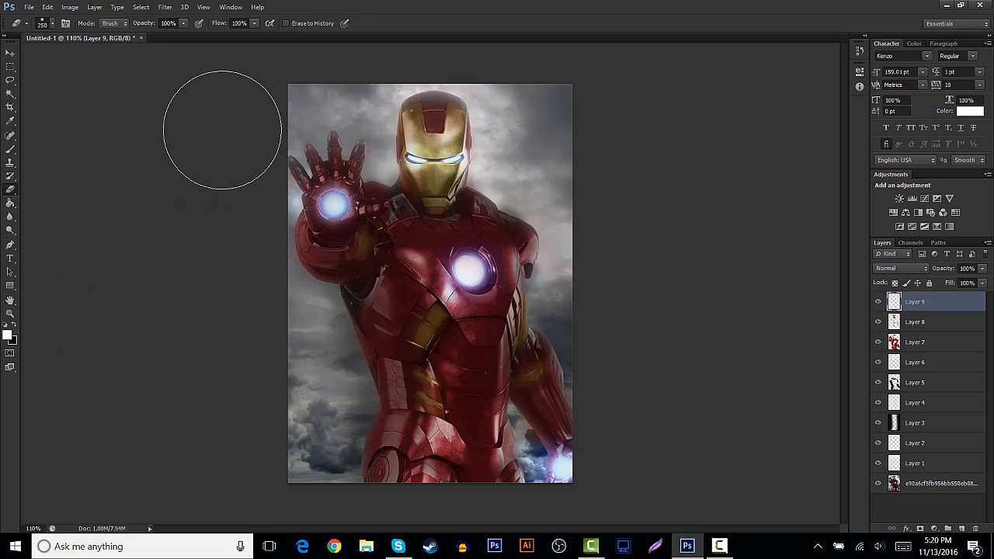
pyautogui.press('[')
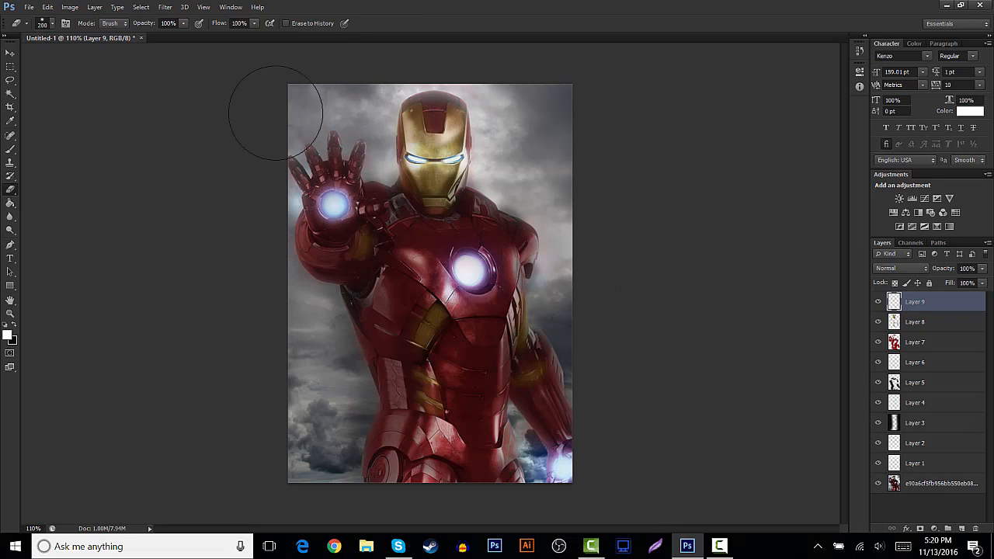
# Paint soft white over the sky above the raised hand with a 200 pixel brush
pyautogui.click(11, 148)
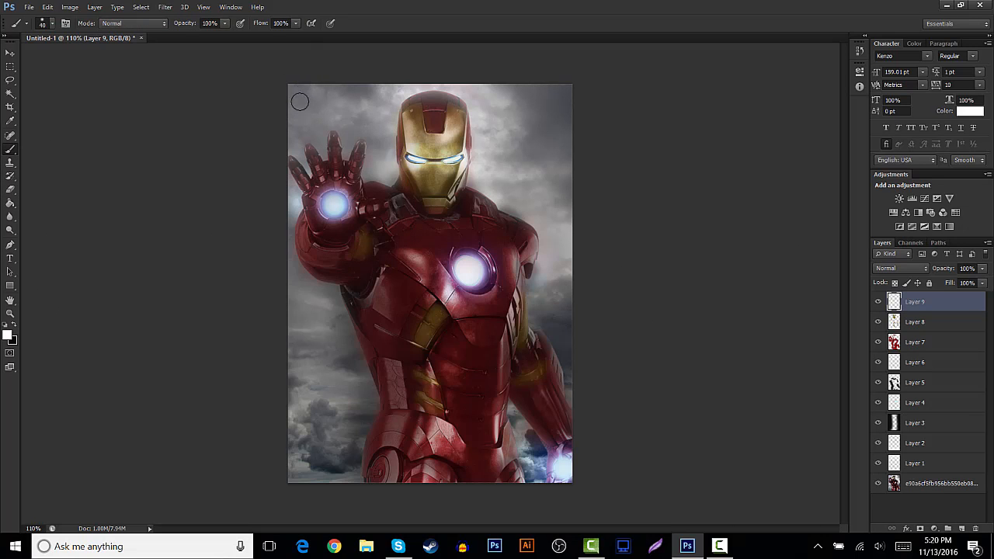
pyautogui.press(']')
pyautogui.press(']')
pyautogui.press(']')
pyautogui.moveTo(321, 82)
pyautogui.mouseDown()
pyautogui.moveTo(254, 124)
pyautogui.moveTo(393, 70)
pyautogui.moveTo(281, 106)
pyautogui.moveTo(359, 65)
pyautogui.moveTo(316, 99)
pyautogui.mouseUp()
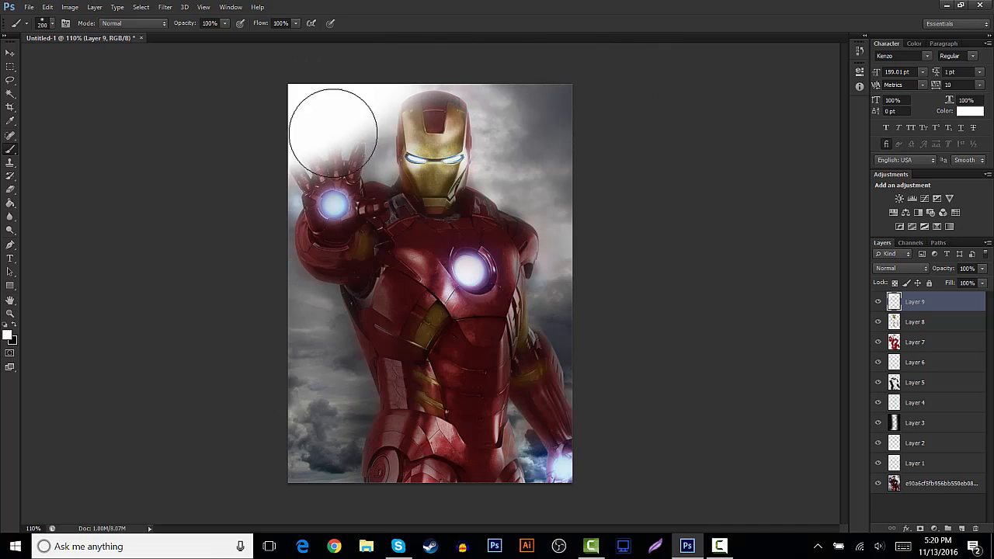
# With a 50 pixel brush, paint white along the figure's outer edge from the helmet past the raised arm to the hip, and over the helmet's top
pyautogui.press('[')
pyautogui.press('[')
pyautogui.press('[')
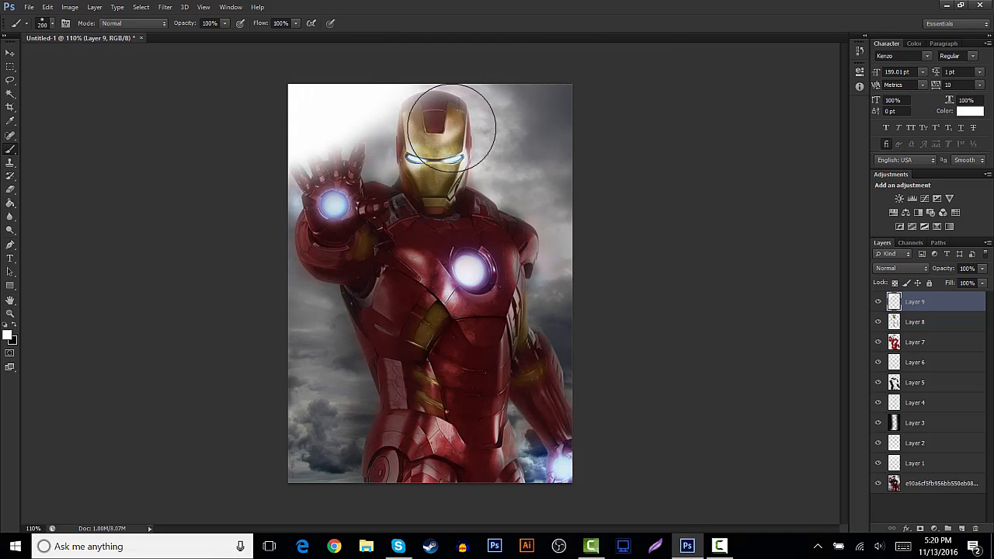
pyautogui.press('[')
pyautogui.press('[')
pyautogui.press('[')
pyautogui.press('[')
pyautogui.press('[')
pyautogui.press('[')
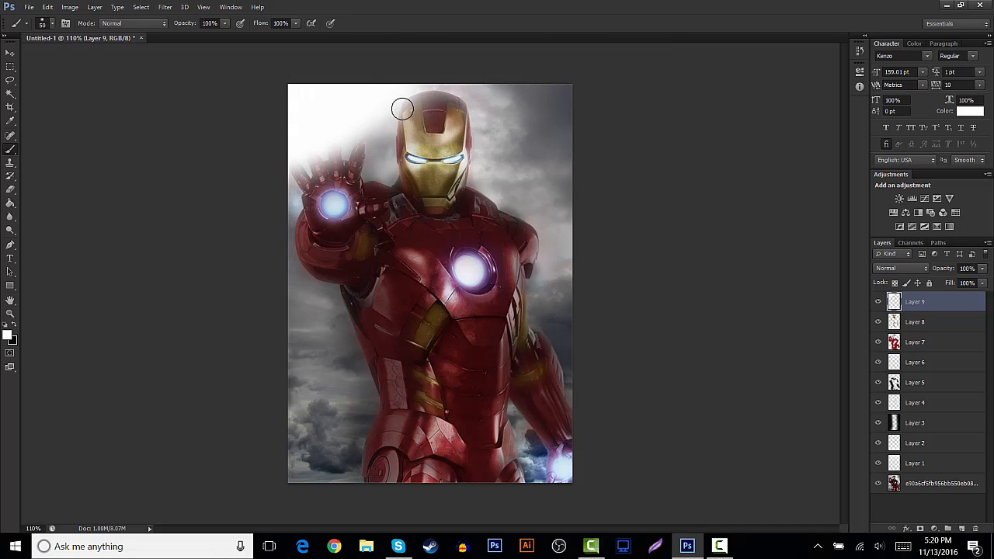
pyautogui.moveTo(408, 106)
pyautogui.mouseDown()
pyautogui.moveTo(397, 180)
pyautogui.moveTo(394, 153)
pyautogui.moveTo(388, 185)
pyautogui.moveTo(351, 167)
pyautogui.moveTo(362, 167)
pyautogui.moveTo(343, 140)
pyautogui.moveTo(298, 168)
pyautogui.moveTo(293, 236)
pyautogui.moveTo(297, 207)
pyautogui.moveTo(307, 269)
pyautogui.moveTo(297, 267)
pyautogui.moveTo(341, 285)
pyautogui.moveTo(376, 405)
pyautogui.moveTo(369, 397)
pyautogui.moveTo(369, 502)
pyautogui.mouseUp()
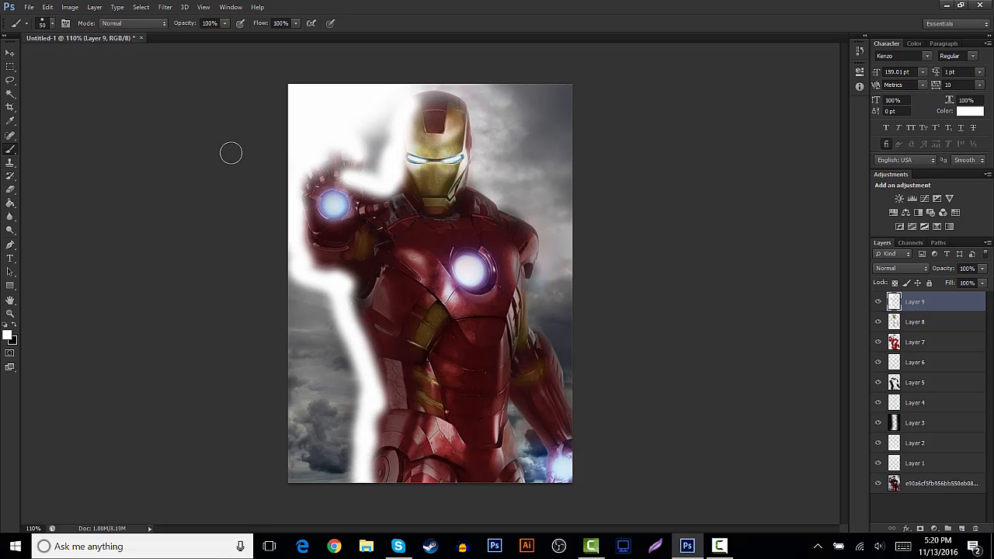
pyautogui.moveTo(344, 295)
pyautogui.mouseDown()
pyautogui.moveTo(304, 212)
pyautogui.moveTo(316, 269)
pyautogui.moveTo(299, 214)
pyautogui.mouseUp()
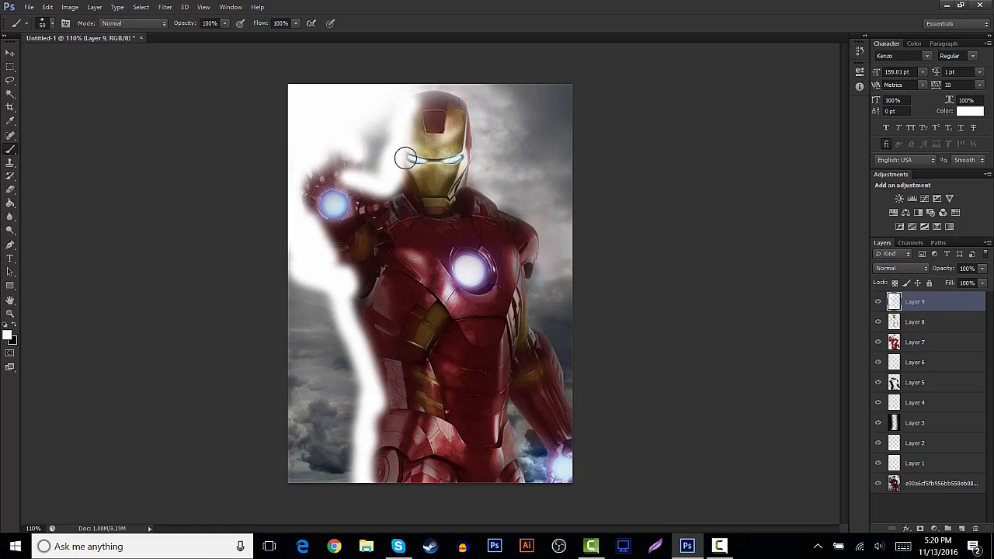
pyautogui.moveTo(407, 155)
pyautogui.mouseDown()
pyautogui.moveTo(416, 204)
pyautogui.moveTo(355, 140)
pyautogui.moveTo(391, 141)
pyautogui.moveTo(423, 210)
pyautogui.moveTo(415, 96)
pyautogui.moveTo(447, 95)
pyautogui.moveTo(549, 146)
pyautogui.moveTo(411, 109)
pyautogui.moveTo(458, 102)
pyautogui.moveTo(437, 93)
pyautogui.moveTo(472, 96)
pyautogui.moveTo(472, 127)
pyautogui.moveTo(490, 98)
pyautogui.mouseUp()
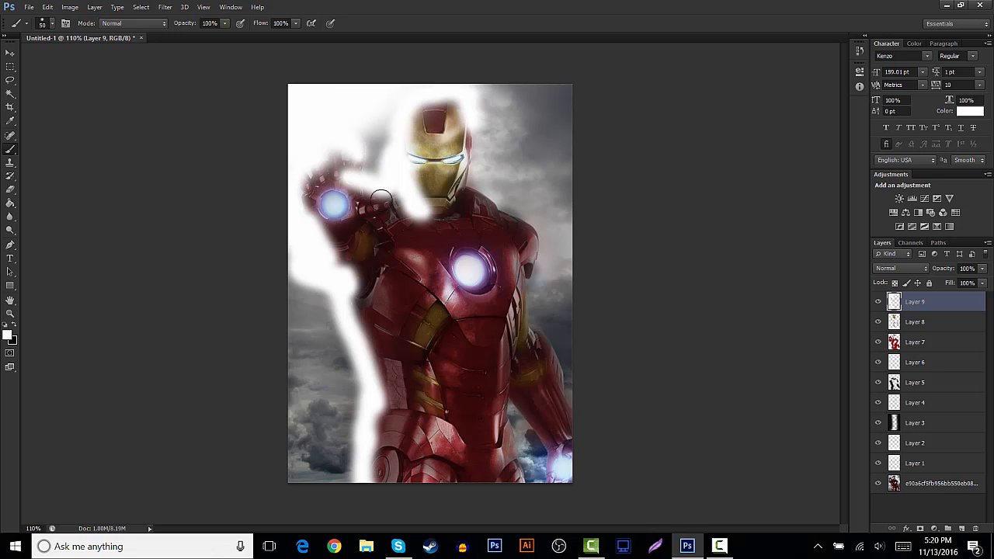
# Set the white highlight layer's blend mode to Overlay and its opacity to 29%
pyautogui.click(901, 268)
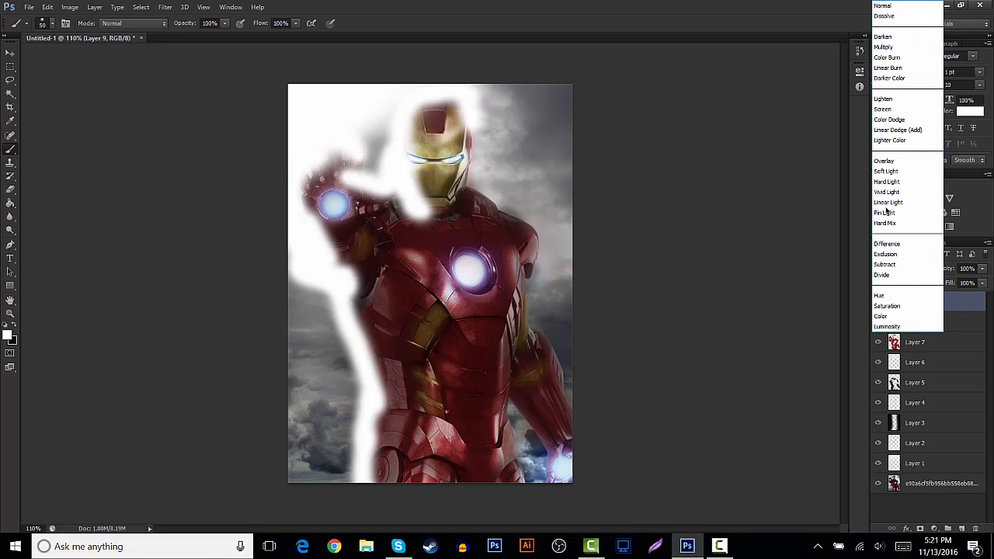
pyautogui.click(893, 160)
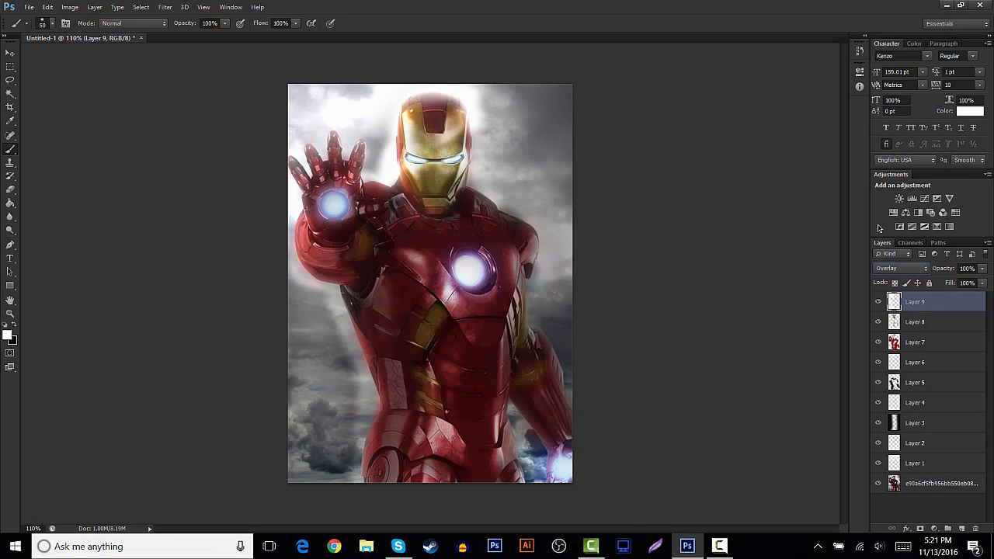
pyautogui.click(982, 268)
pyautogui.moveTo(959, 283); pyautogui.dragTo(956, 283)
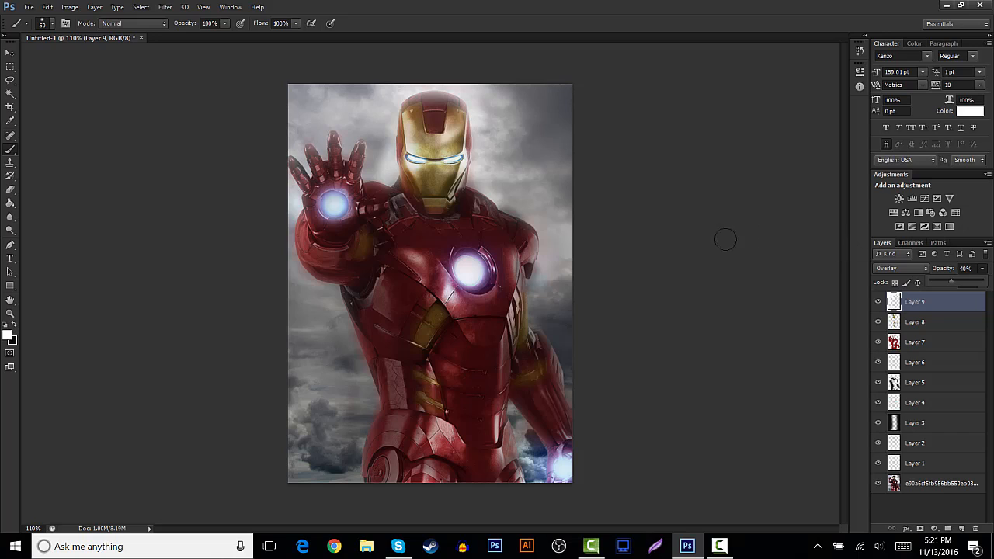
pyautogui.moveTo(948, 285); pyautogui.dragTo(948, 286)
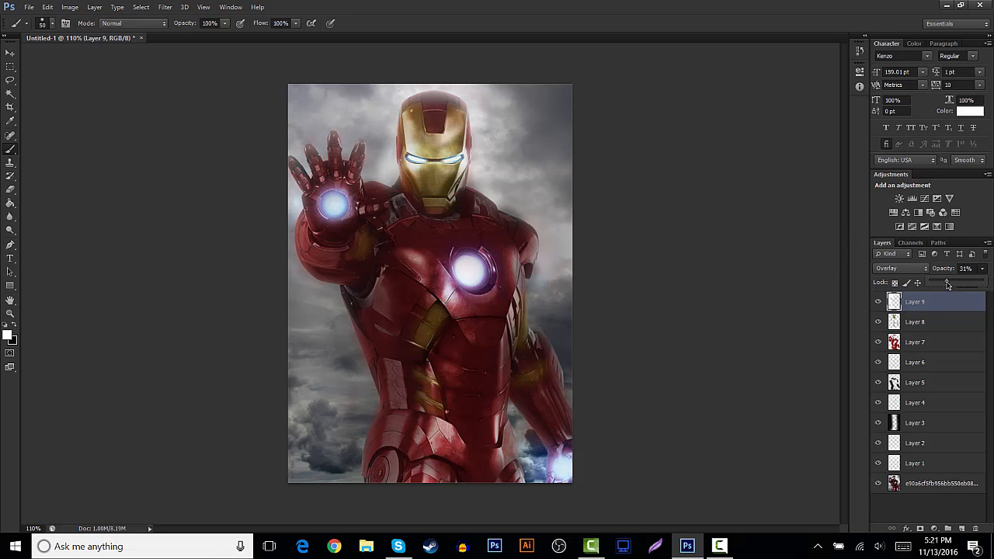
pyautogui.click(10, 52)
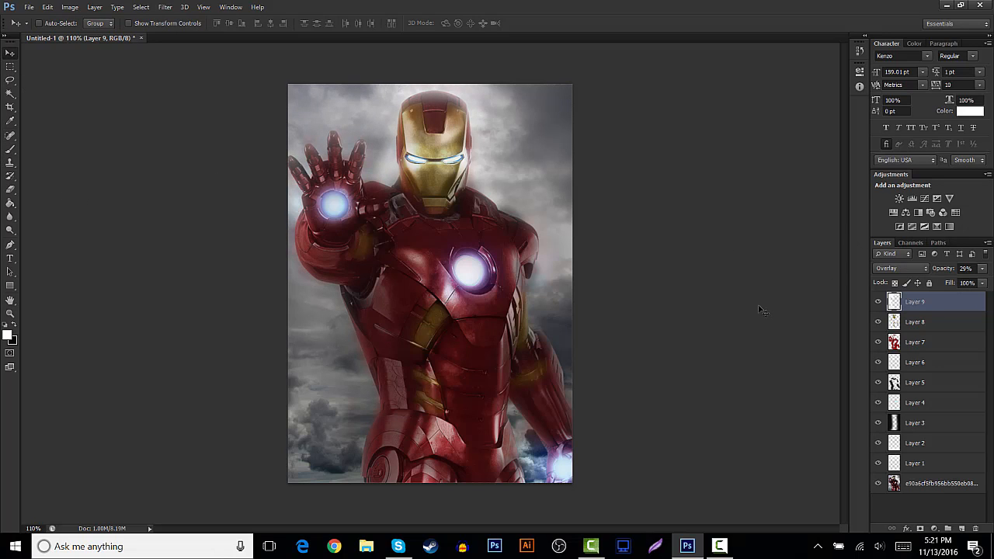
# Add a new layer above the white highlights and set the foreground color to near-black for the brush
pyautogui.click(962, 529)
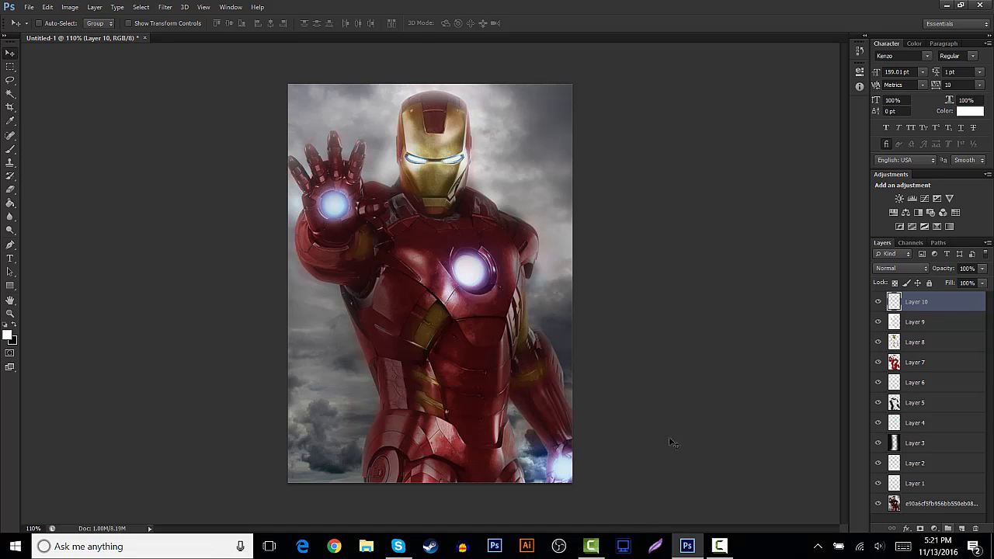
pyautogui.click(10, 149)
pyautogui.click(7, 334)
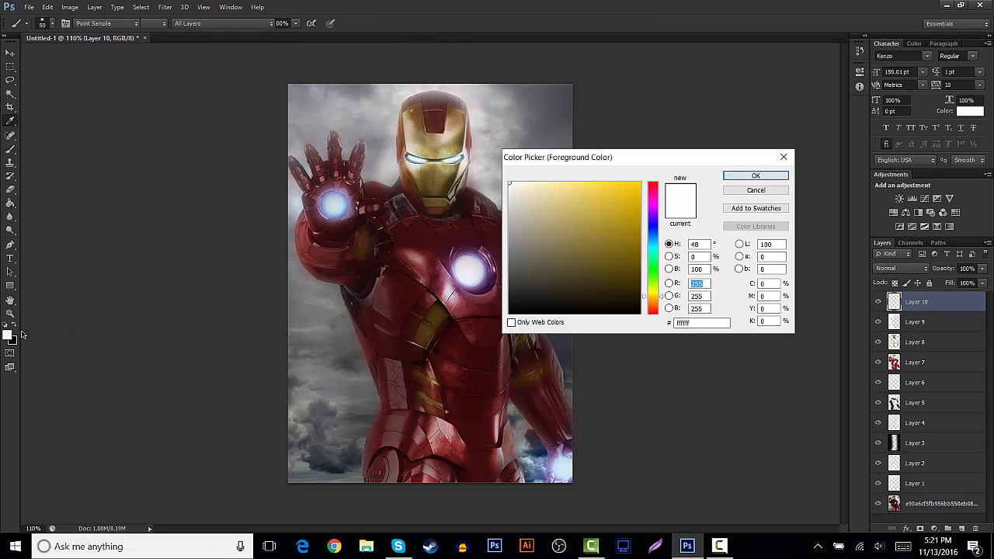
pyautogui.moveTo(528, 297); pyautogui.dragTo(440, 303)
pyautogui.press('Return')
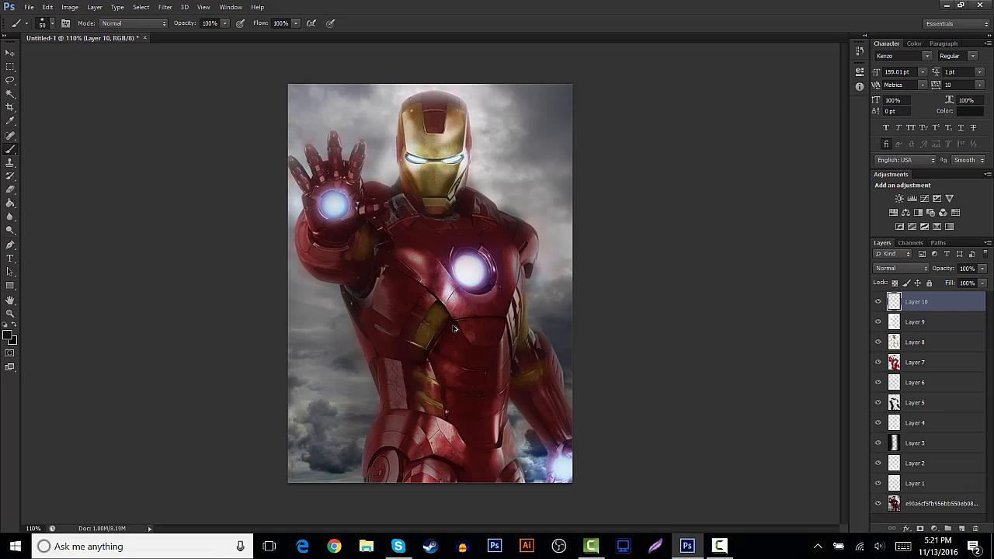
# With a brush of 15 to 30 pixels, paint black along the armor's panel seams, the helmet edges, and around the chest and palm lights
pyautogui.scroll(5, 455, 328)
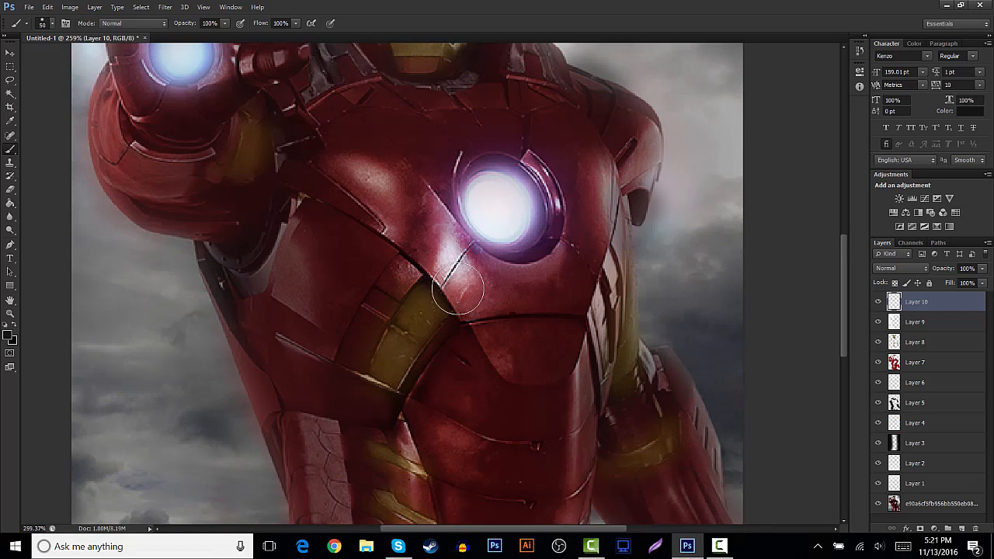
pyautogui.press('[')
pyautogui.press('[')
pyautogui.moveTo(424, 286)
pyautogui.mouseDown()
pyautogui.moveTo(447, 313)
pyautogui.moveTo(427, 281)
pyautogui.moveTo(428, 297)
pyautogui.moveTo(400, 316)
pyautogui.moveTo(367, 376)
pyautogui.moveTo(437, 319)
pyautogui.moveTo(397, 395)
pyautogui.moveTo(392, 381)
pyautogui.moveTo(361, 366)
pyautogui.mouseUp()
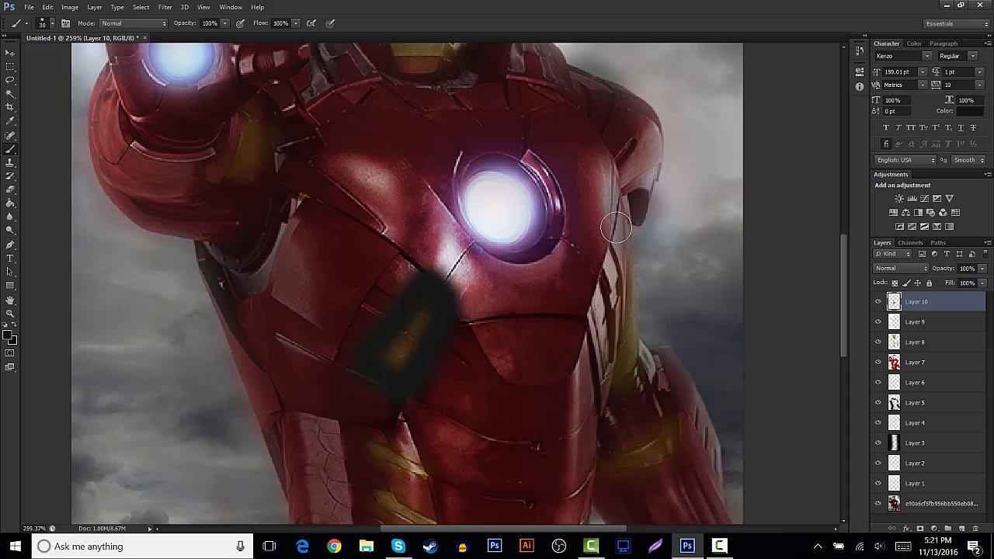
pyautogui.scroll(-3, 435, 347)
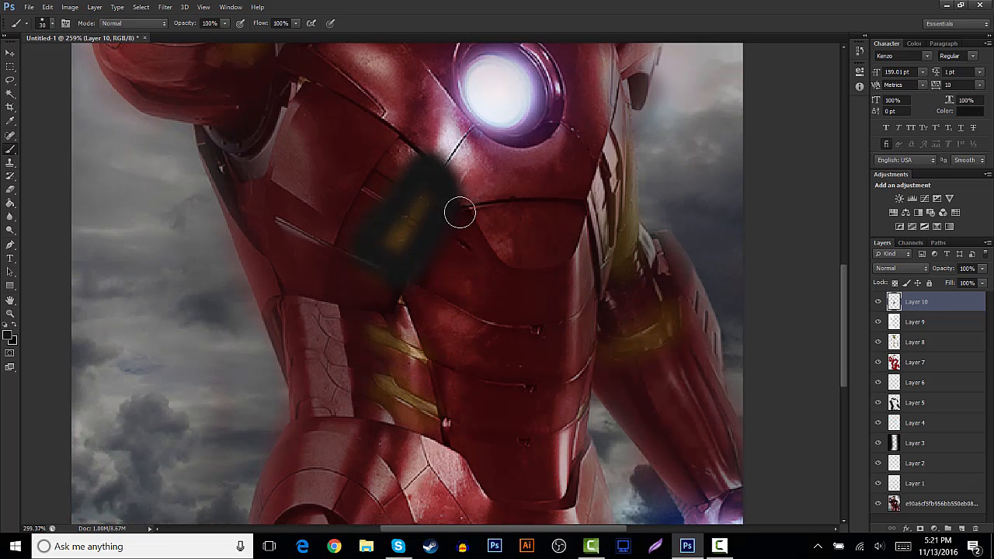
pyautogui.moveTo(460, 211)
pyautogui.mouseDown()
pyautogui.moveTo(574, 209)
pyautogui.moveTo(601, 259)
pyautogui.moveTo(596, 315)
pyautogui.mouseUp()
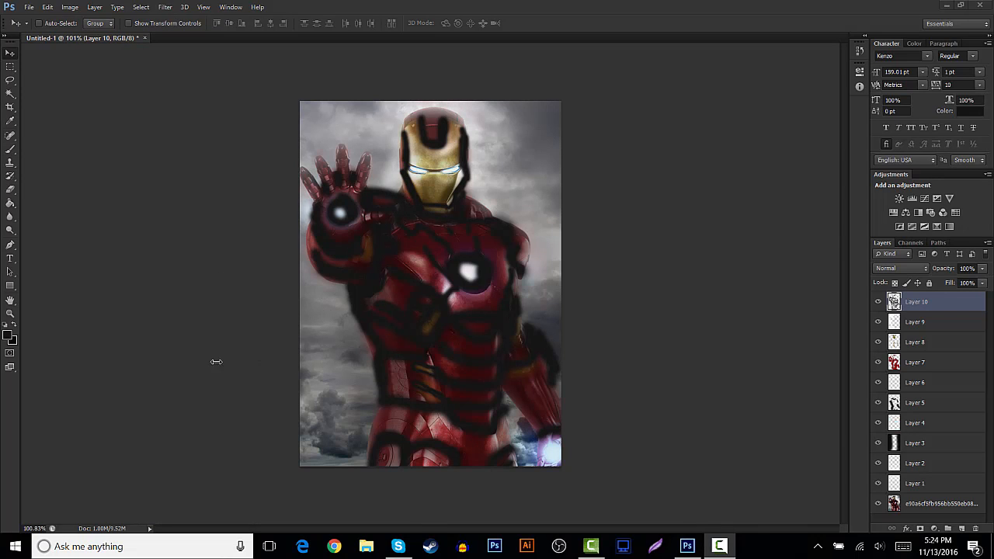
# Lower the opacity of the black shading layer to 40%
pyautogui.click(10, 151)
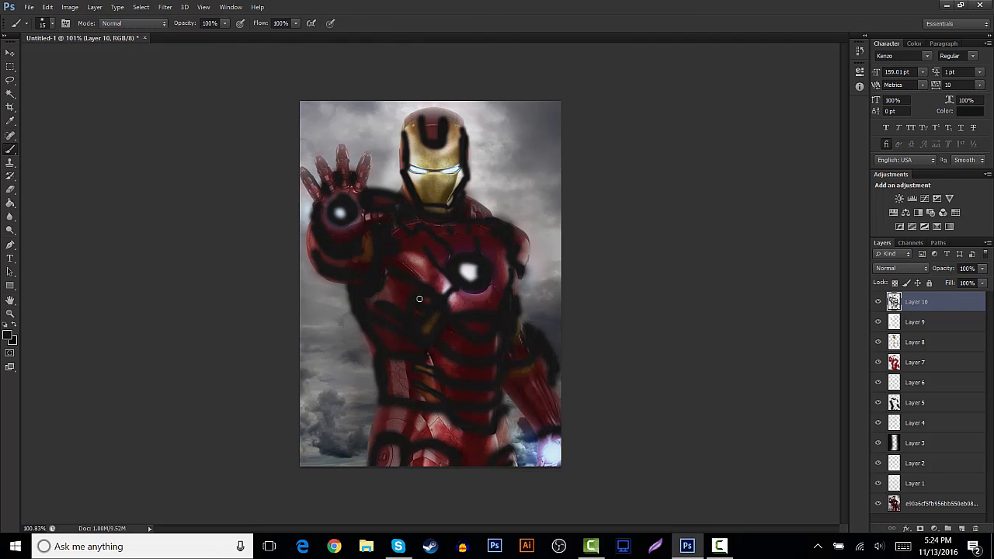
pyautogui.scroll(5, 449, 346)
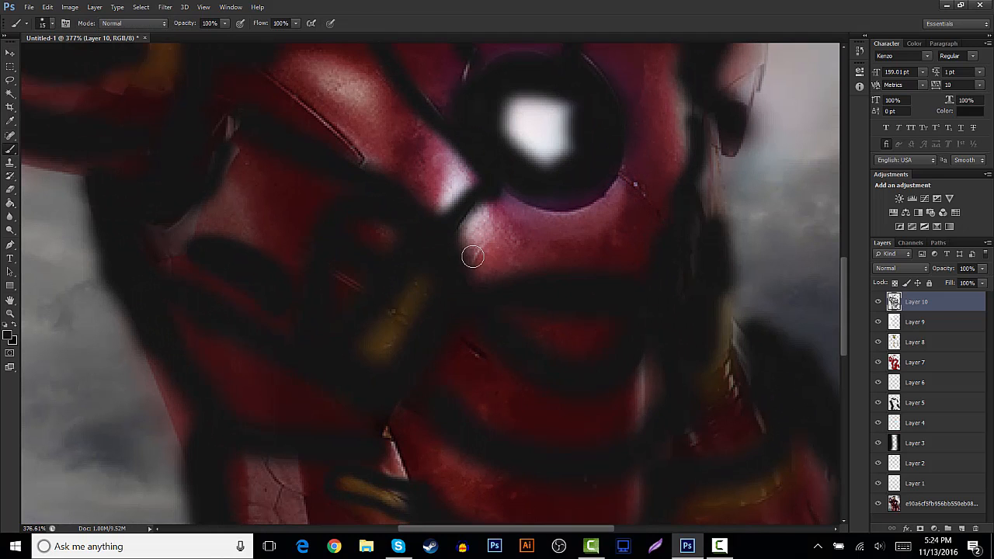
pyautogui.scroll(-5, 448, 293)
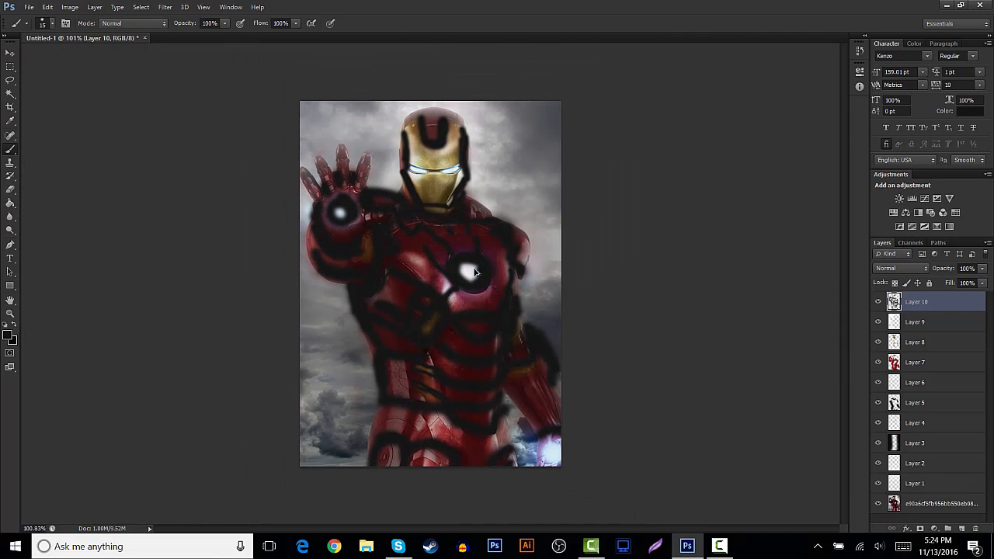
pyautogui.scroll(1, 462, 275)
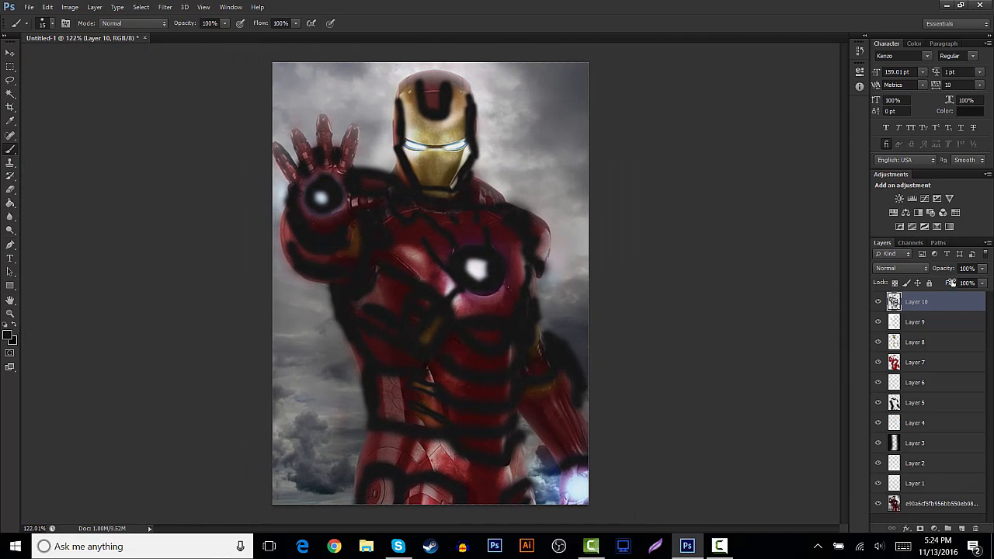
pyautogui.click(981, 271)
pyautogui.moveTo(956, 284); pyautogui.dragTo(951, 285)
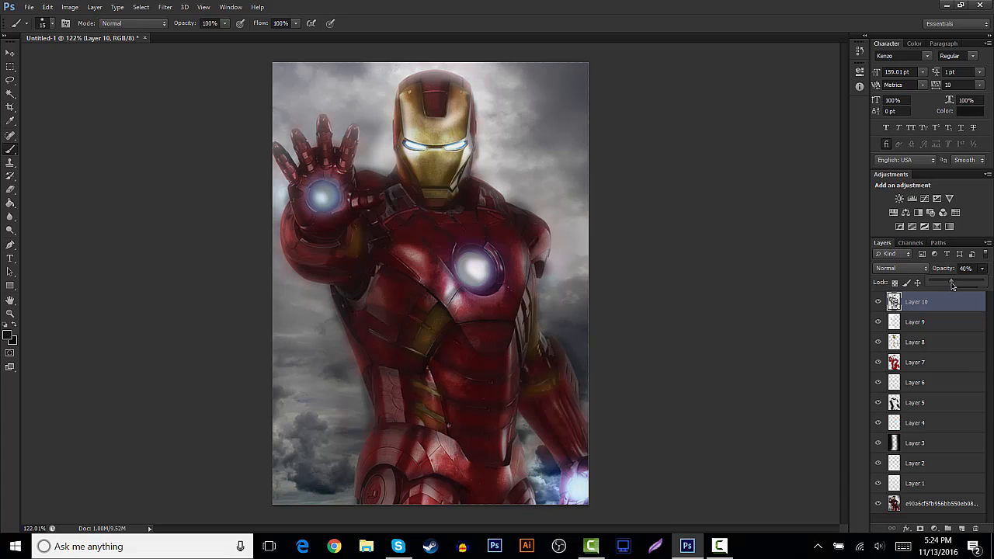
# With a size 40 eraser, remove the black shading beside the helmet edge and over the chest and palm lights
pyautogui.click(460, 28)
pyautogui.click(11, 188)
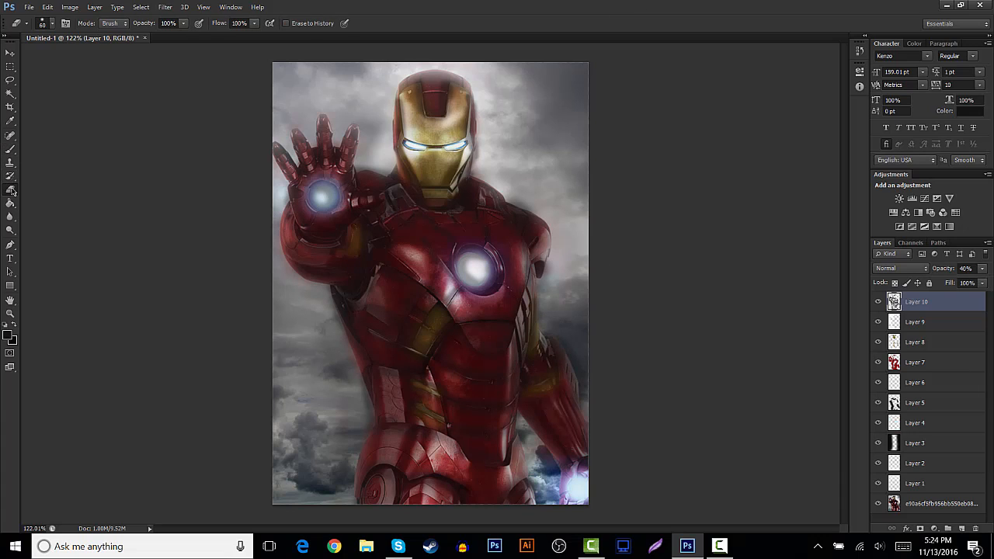
pyautogui.press('[')
pyautogui.press('[')
pyautogui.moveTo(483, 140); pyautogui.dragTo(482, 160)
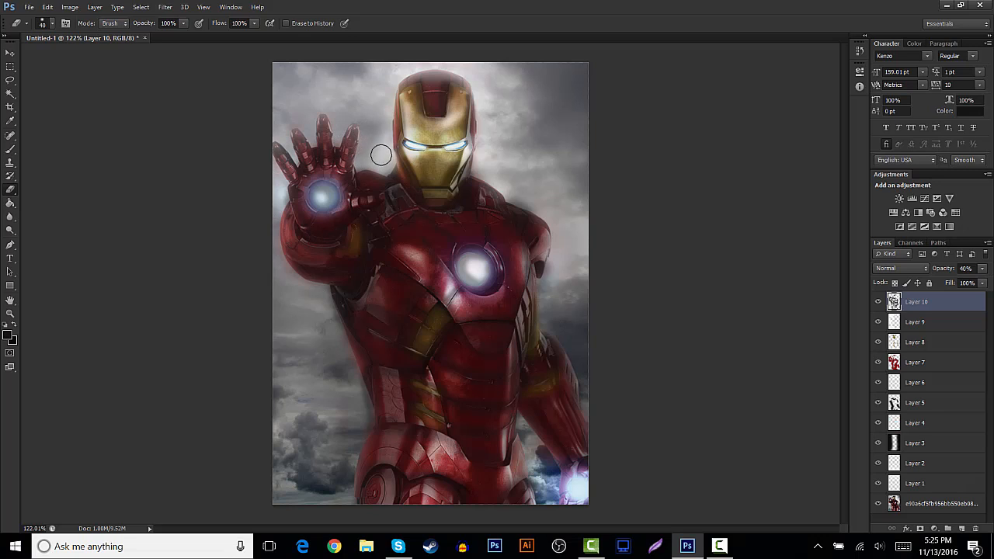
pyautogui.moveTo(470, 259)
pyautogui.mouseDown()
pyautogui.moveTo(474, 273)
pyautogui.moveTo(465, 262)
pyautogui.mouseUp()
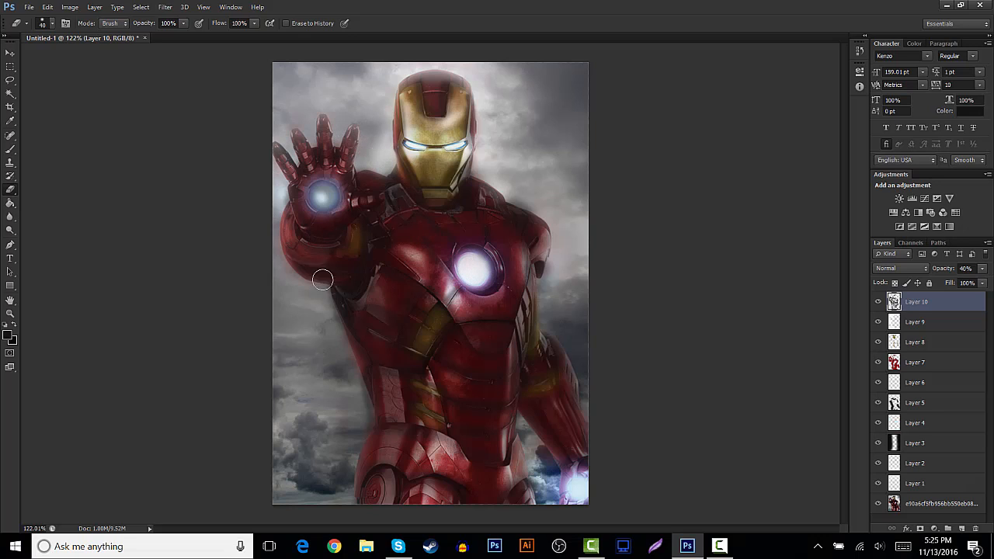
pyautogui.moveTo(328, 200); pyautogui.dragTo(319, 193)
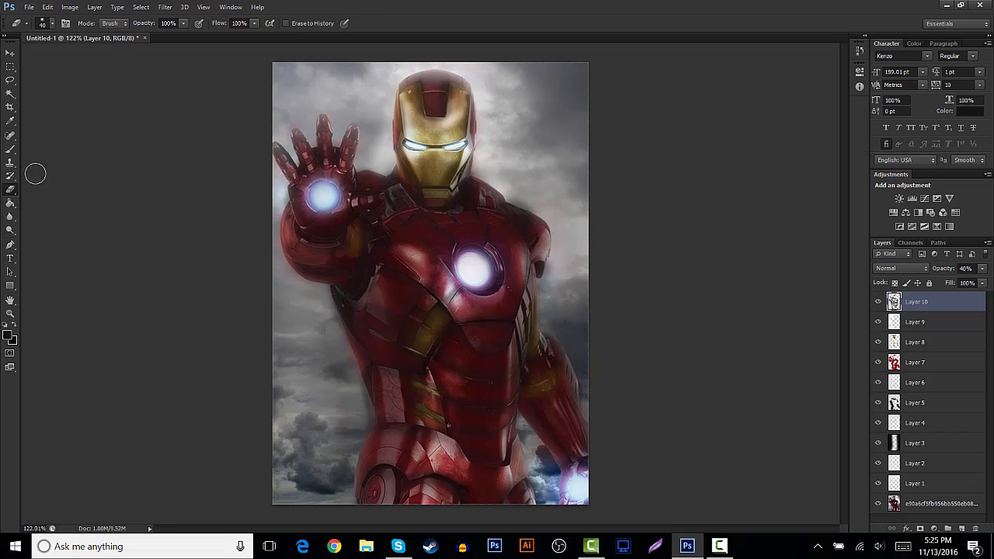
# Group the ten painted layers, from Layer 1 to Layer 10, above the base image
pyautogui.click(10, 53)
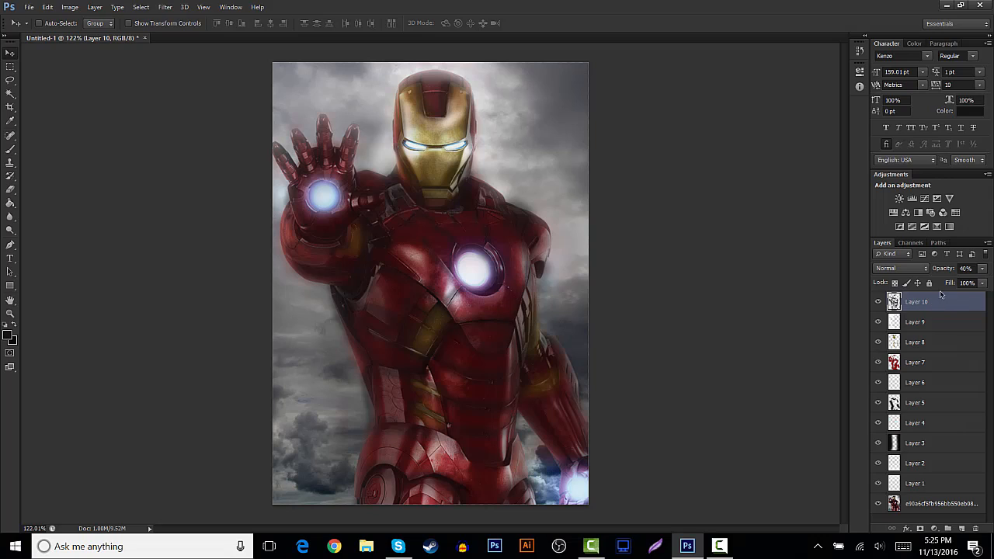
pyautogui.keyDown('shift'); pyautogui.click(919, 484); pyautogui.keyUp('shift')
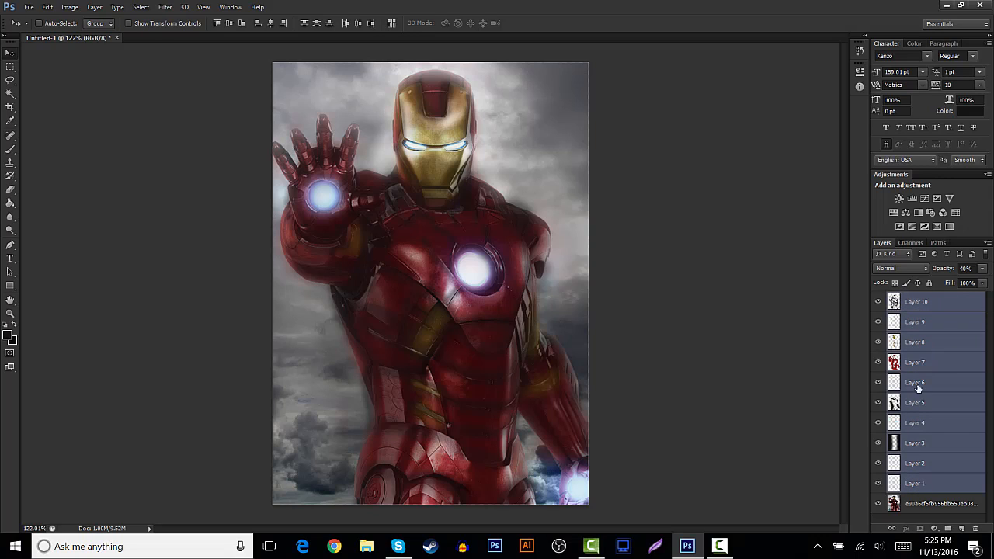
pyautogui.hotkey('ctrl', 'g')
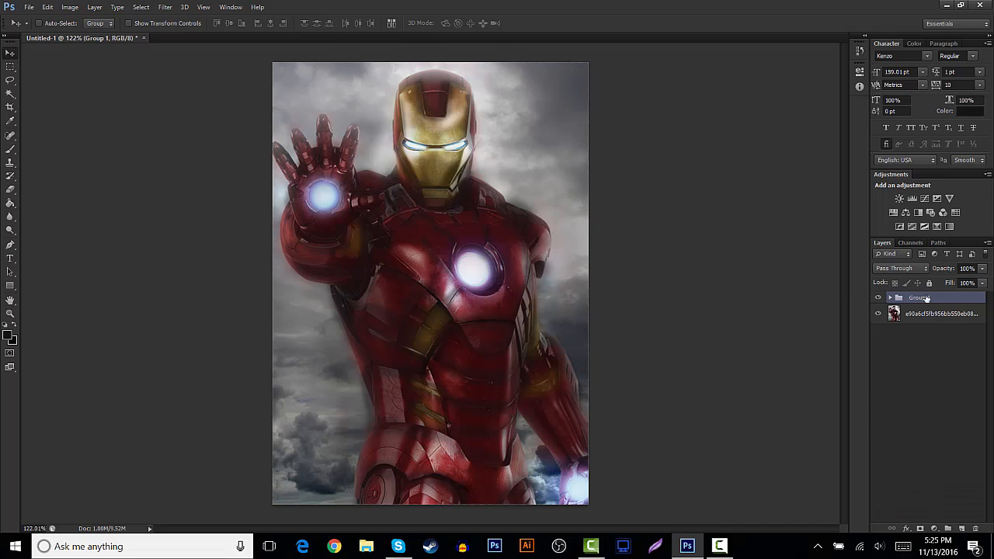
# Toggle the painted layer group's visibility to compare the artwork with the original image
pyautogui.click(879, 298)
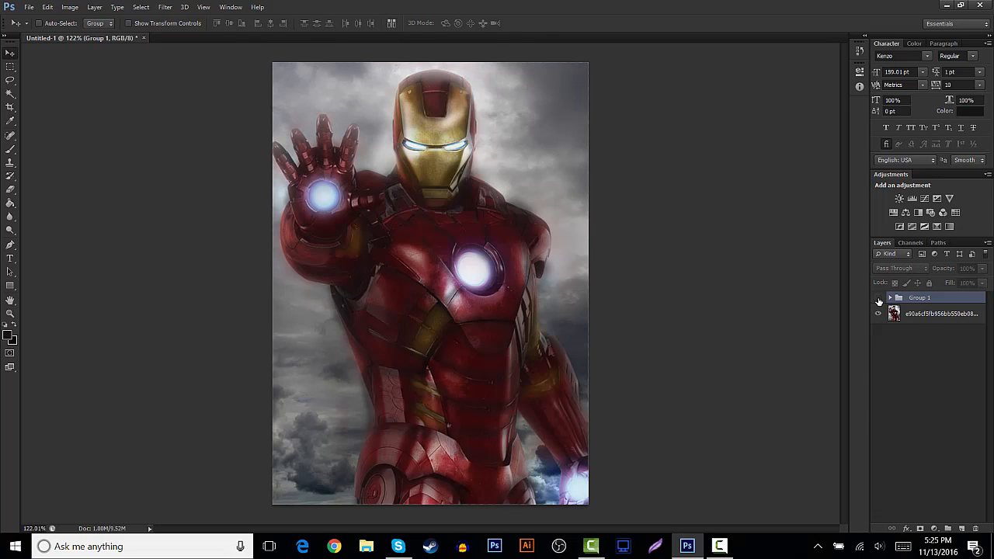
pyautogui.click(878, 298)
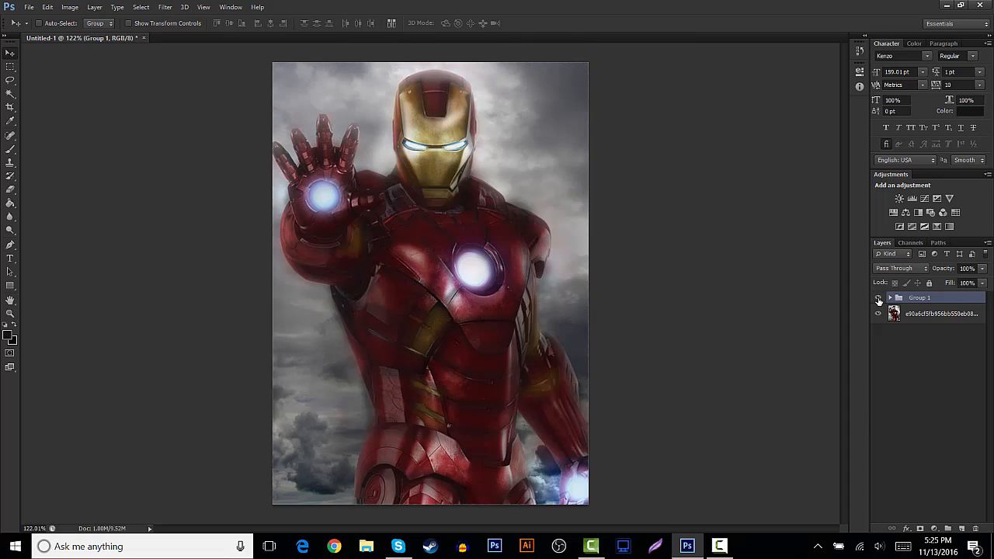
pyautogui.click(879, 299)
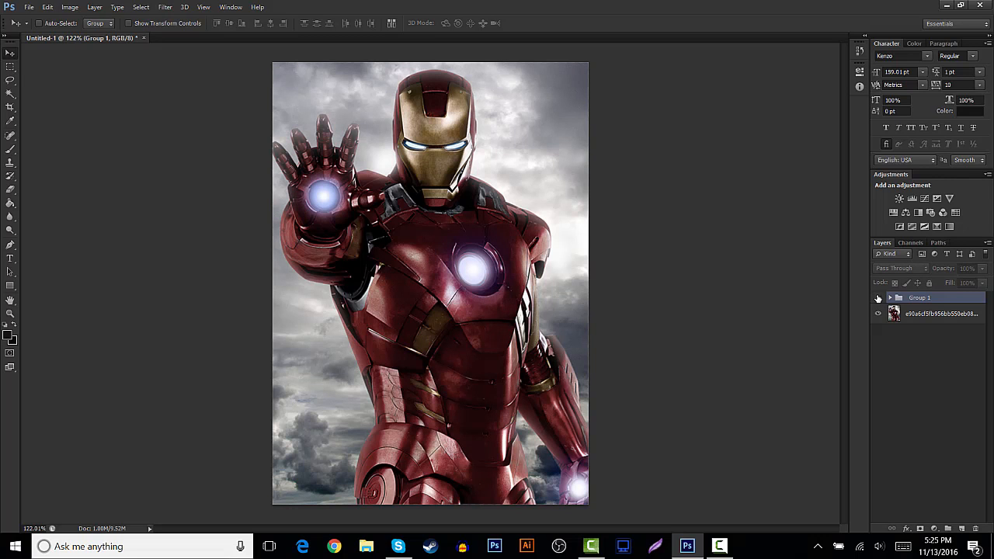
pyautogui.click(878, 299)
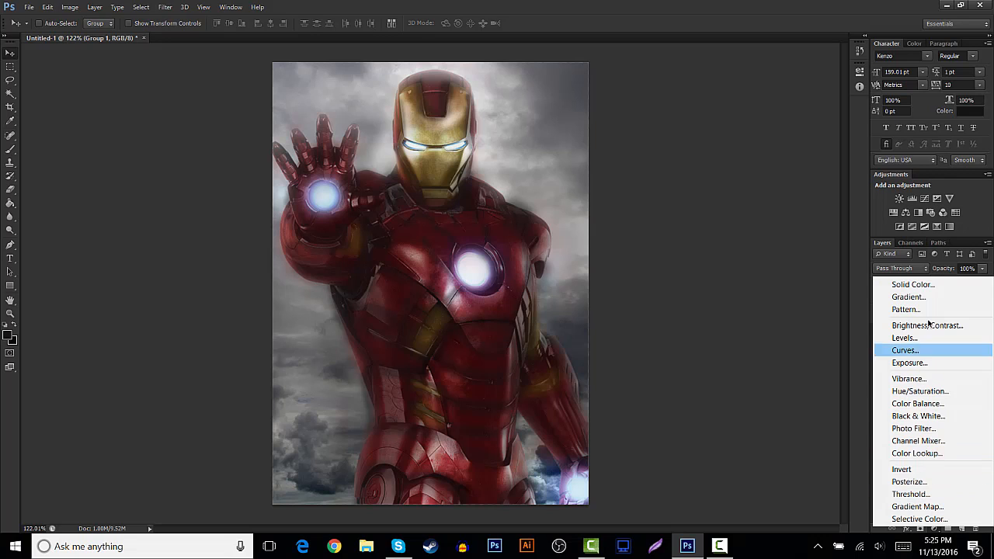
pyautogui.click(859, 346)
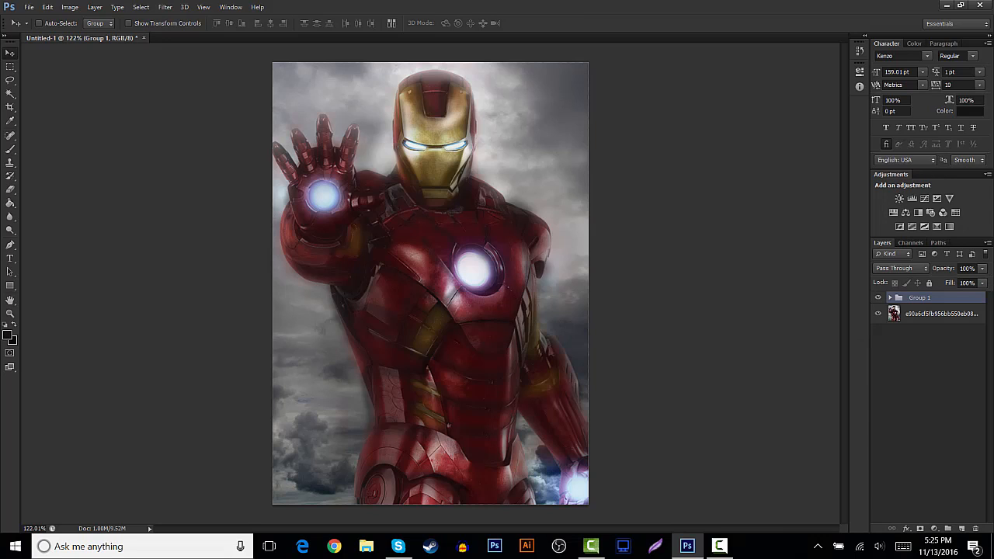
pyautogui.press('F10')
# Add a Brightness/Contrast adjustment layer above the group with brightness -19 and contrast 19
pyautogui.click(899, 199)
pyautogui.moveTo(771, 126); pyautogui.dragTo(785, 152)
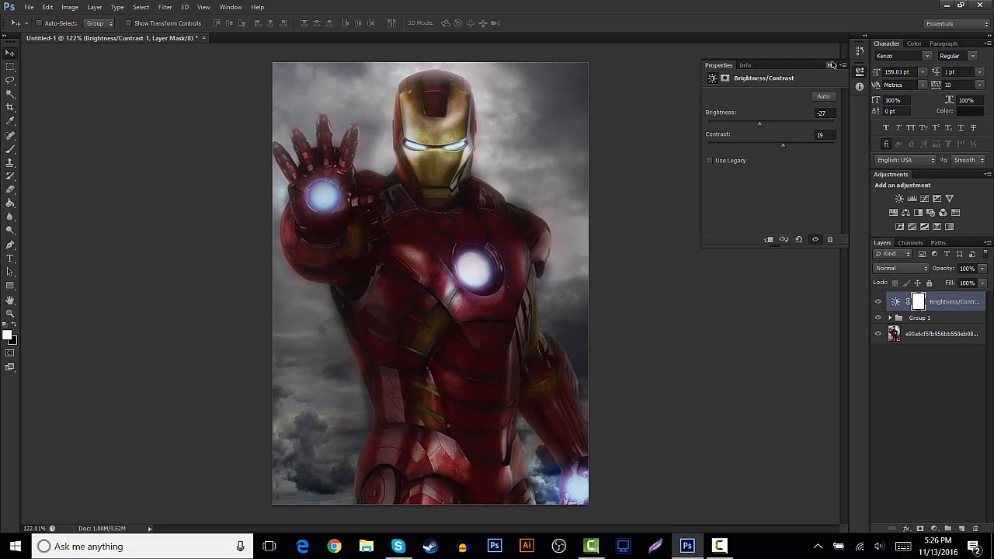
pyautogui.moveTo(762, 124); pyautogui.dragTo(764, 124)
pyautogui.click(829, 65)
# Add a Curves adjustment layer with a mild S-curve that raises the highlights and slightly lowers the shadows
pyautogui.click(924, 198)
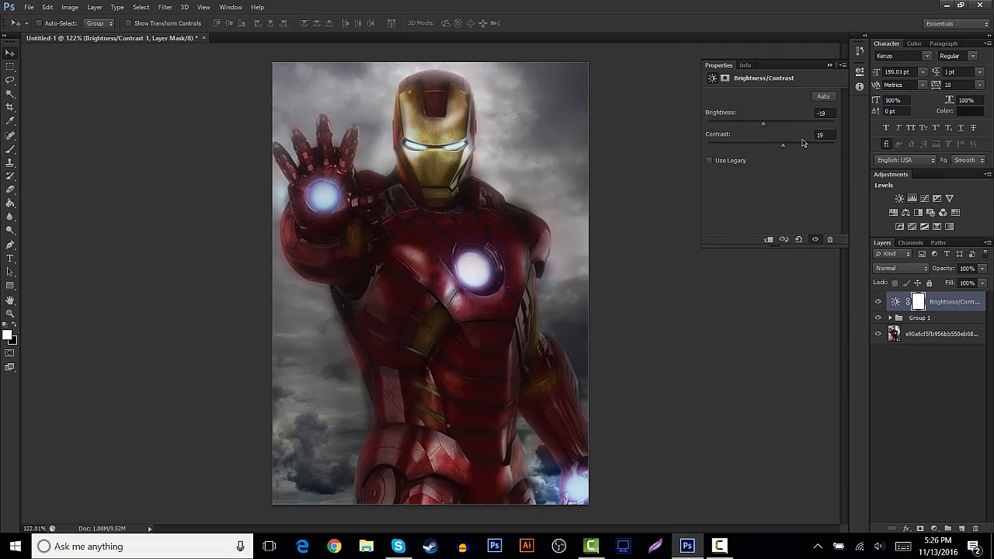
pyautogui.moveTo(805, 149); pyautogui.dragTo(804, 144)
pyautogui.moveTo(752, 199); pyautogui.dragTo(754, 201)
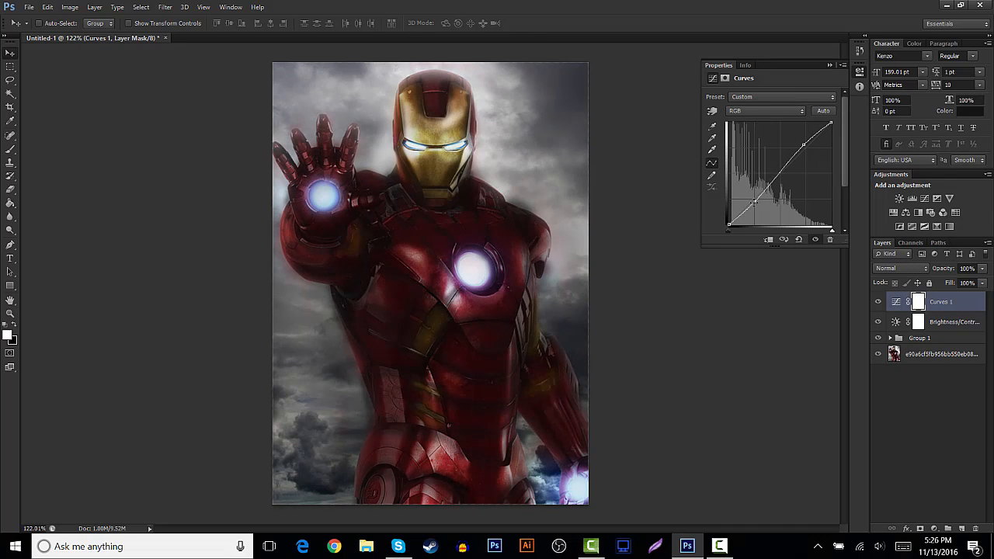
pyautogui.click(830, 67)
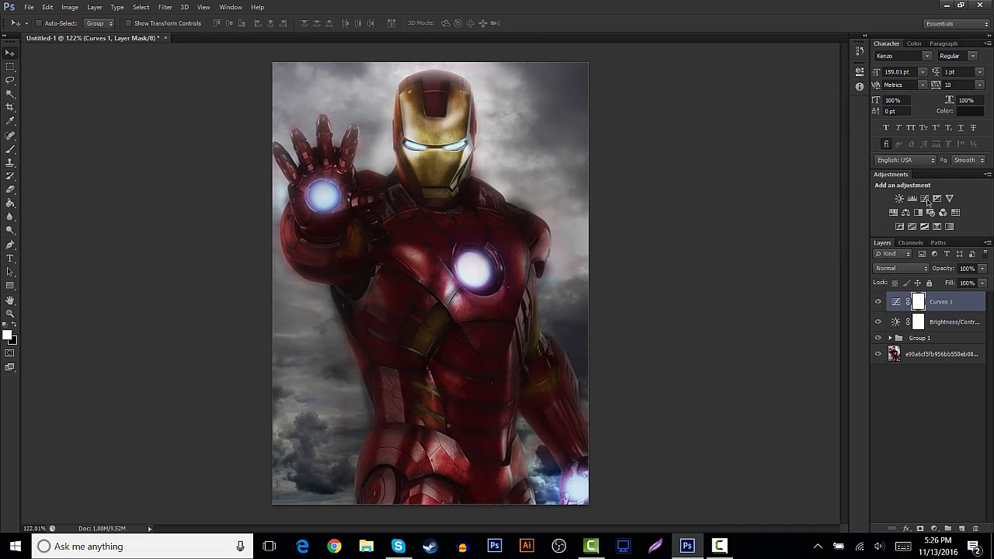
# Add an Exposure adjustment layer with the exposure set to +0.22
pyautogui.click(937, 199)
pyautogui.moveTo(772, 122); pyautogui.dragTo(774, 126)
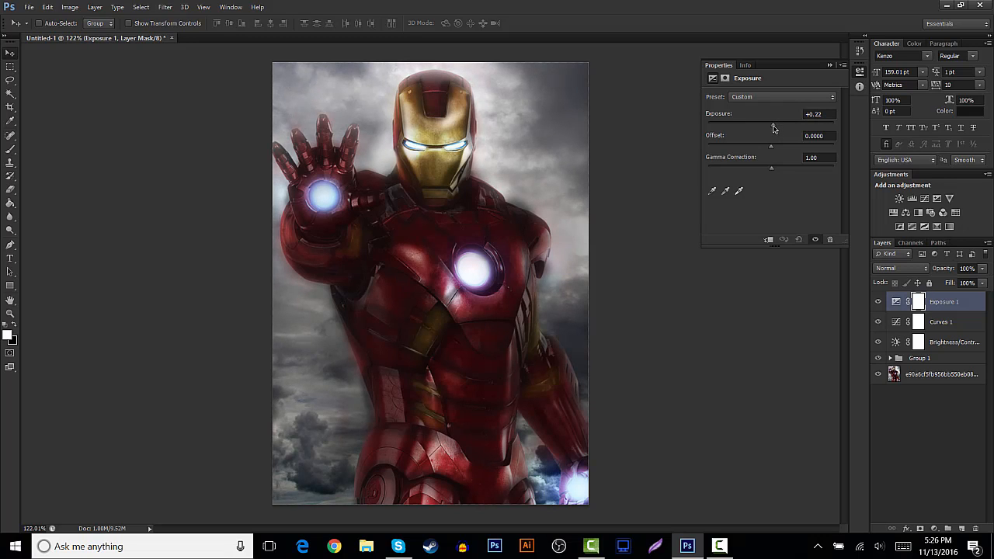
pyautogui.click(829, 66)
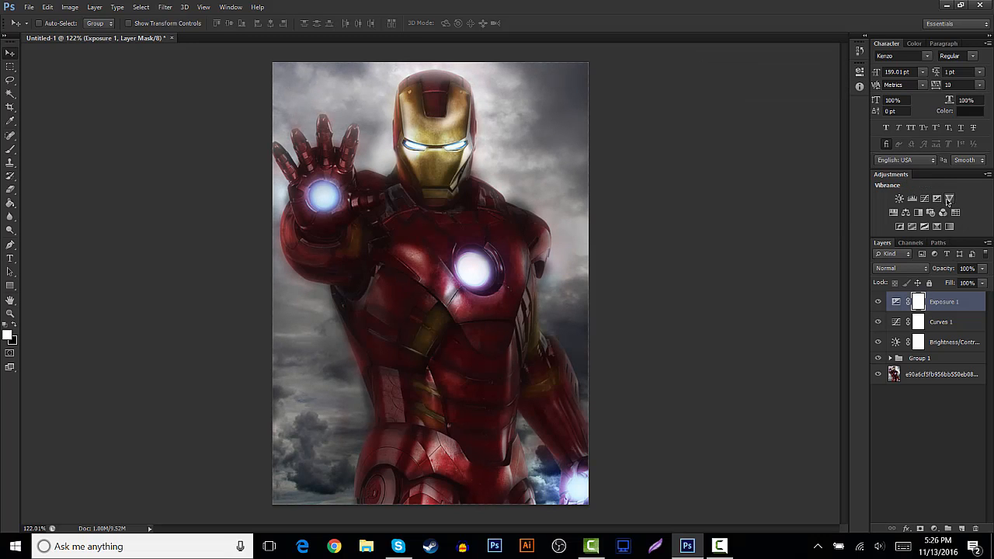
# Add a Vibrance adjustment layer and reduce the vibrance slightly
pyautogui.click(950, 198)
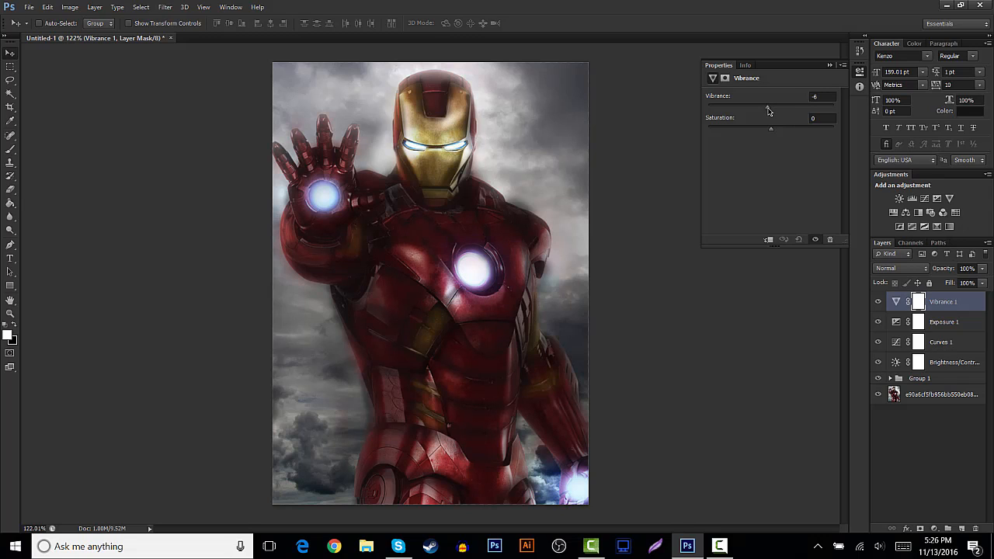
pyautogui.moveTo(768, 111); pyautogui.dragTo(770, 111)
pyautogui.click(831, 66)
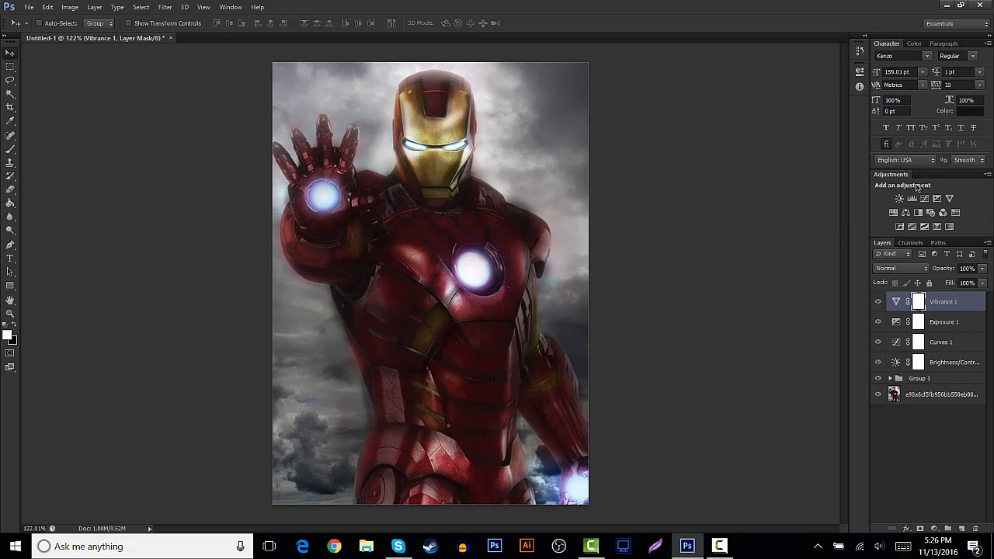
# Add a Photo Filter adjustment layer and set its filter color to dark red 990808
pyautogui.click(930, 212)
pyautogui.click(744, 114)
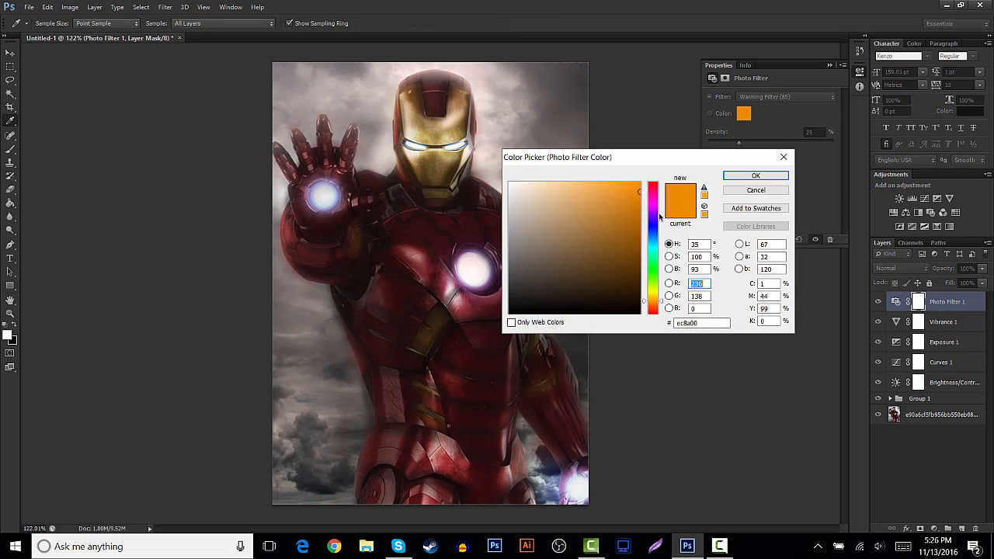
pyautogui.click(654, 182)
pyautogui.moveTo(639, 199); pyautogui.dragTo(634, 234)
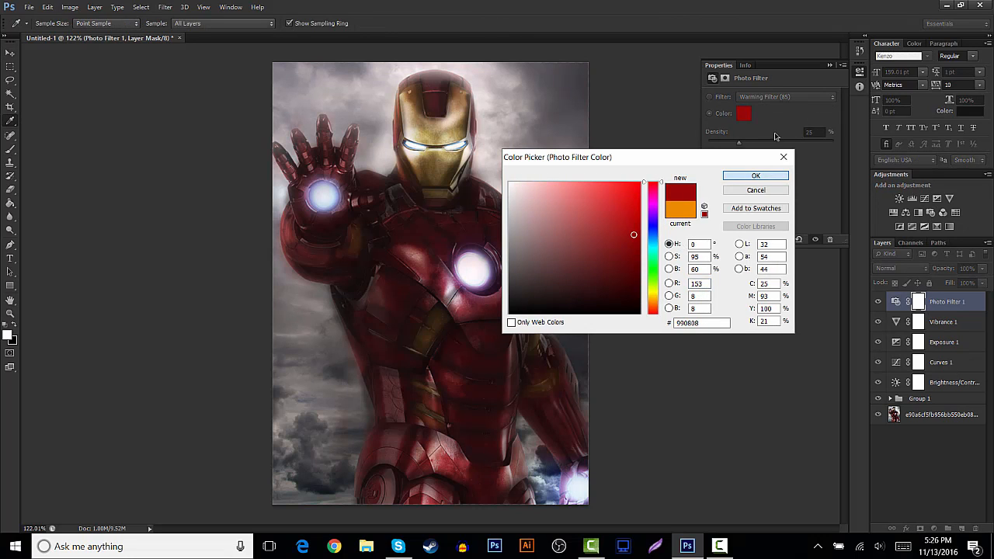
pyautogui.click(755, 176)
pyautogui.click(830, 66)
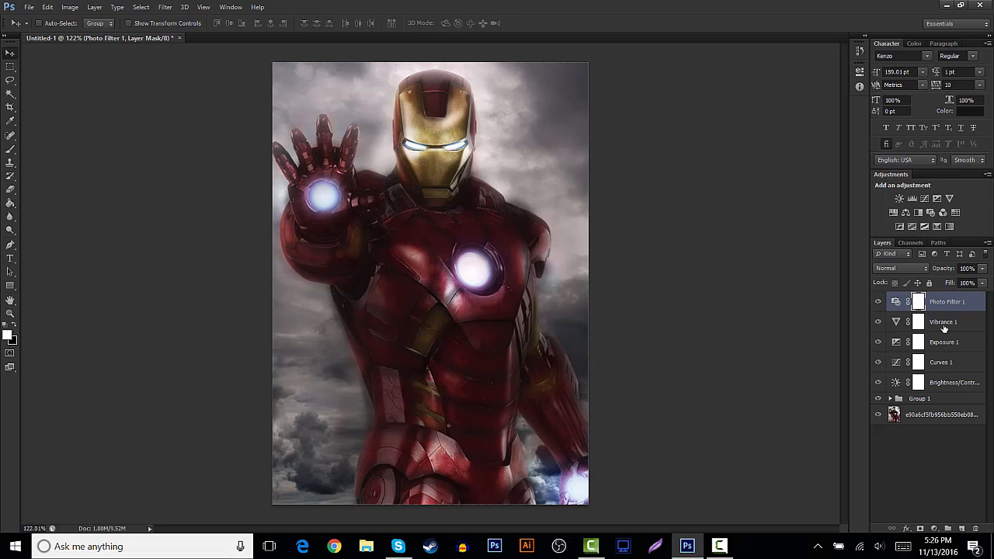
# Group the five adjustment layers, from Brightness/Contrast to Photo Filter
pyautogui.keyDown('shift'); pyautogui.click(942, 383); pyautogui.keyUp('shift')
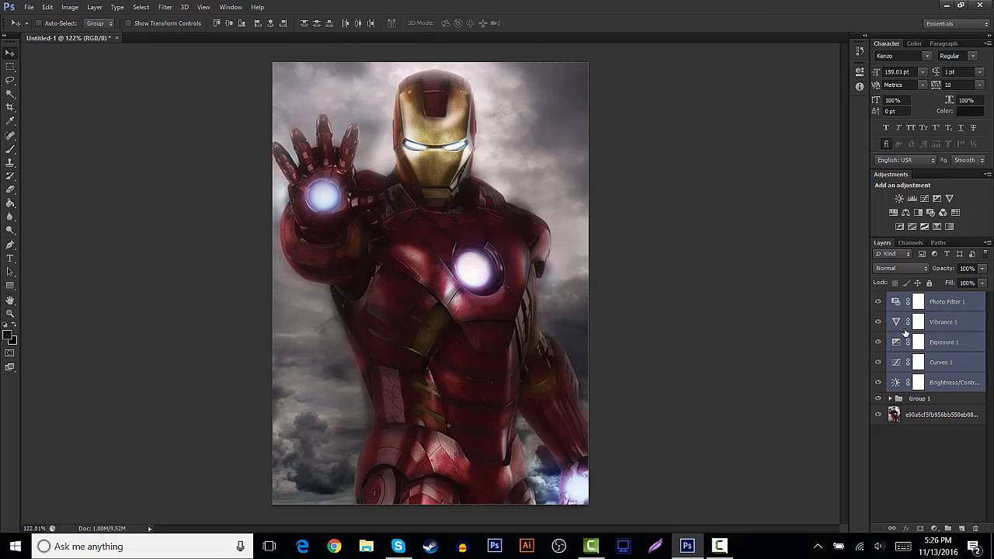
pyautogui.hotkey('ctrl', 'g')
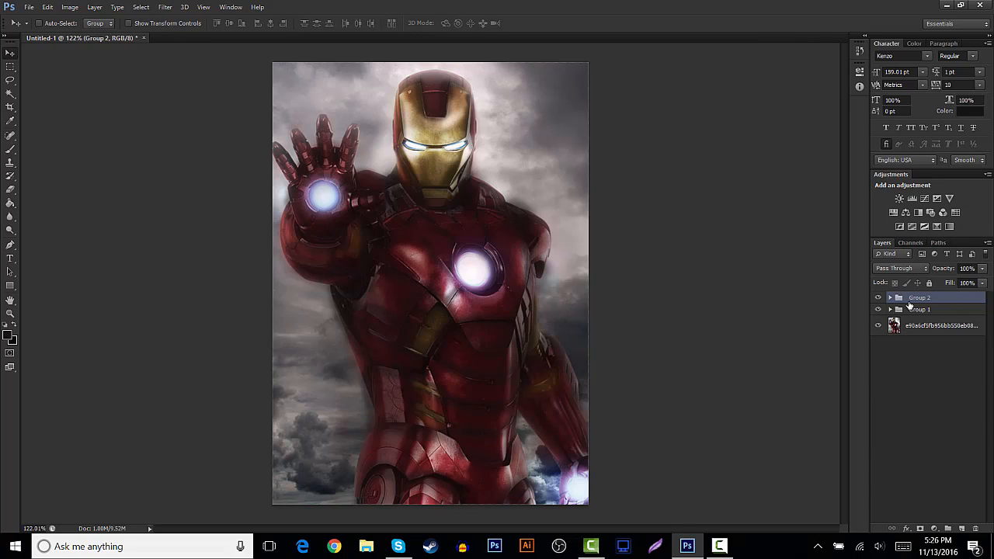
# Toggle the visibility of the adjustment group and the painted group in turn to compare their effects
pyautogui.click(878, 298)
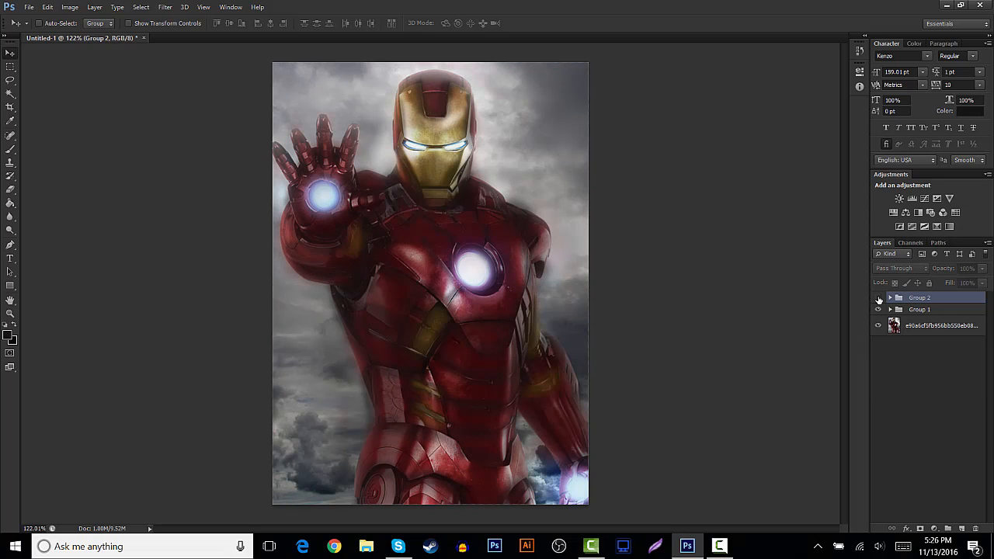
pyautogui.click(878, 299)
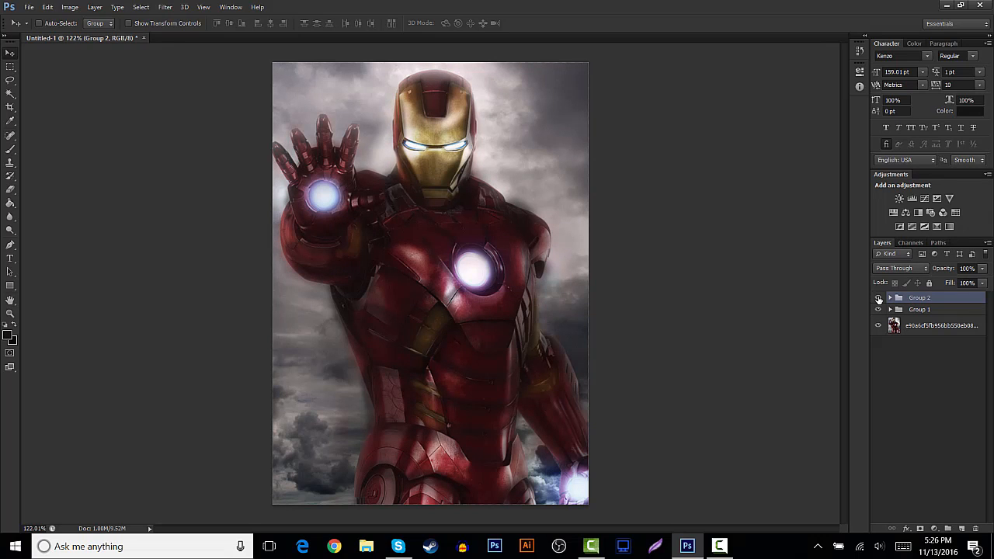
pyautogui.click(879, 299)
pyautogui.click(878, 299)
pyautogui.click(879, 310)
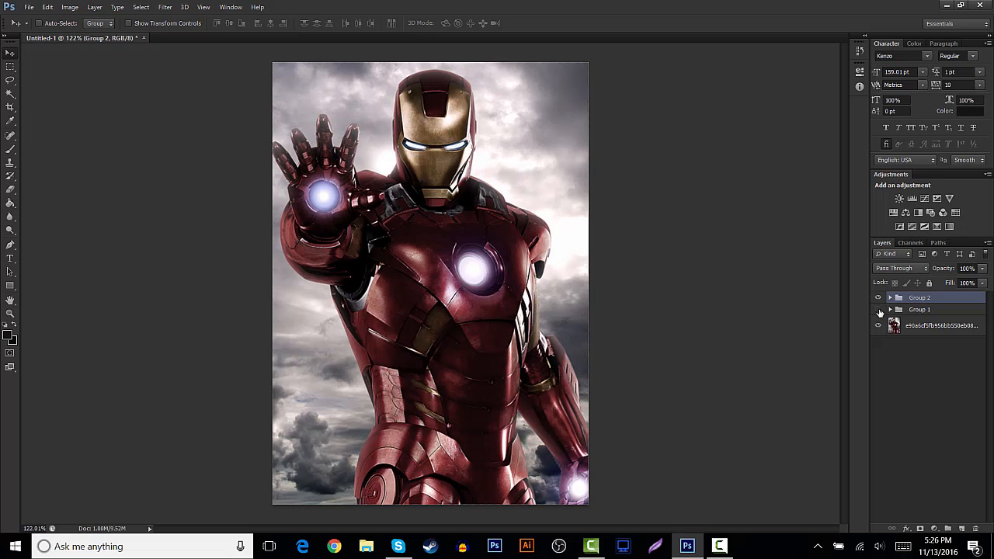
pyautogui.click(878, 310)
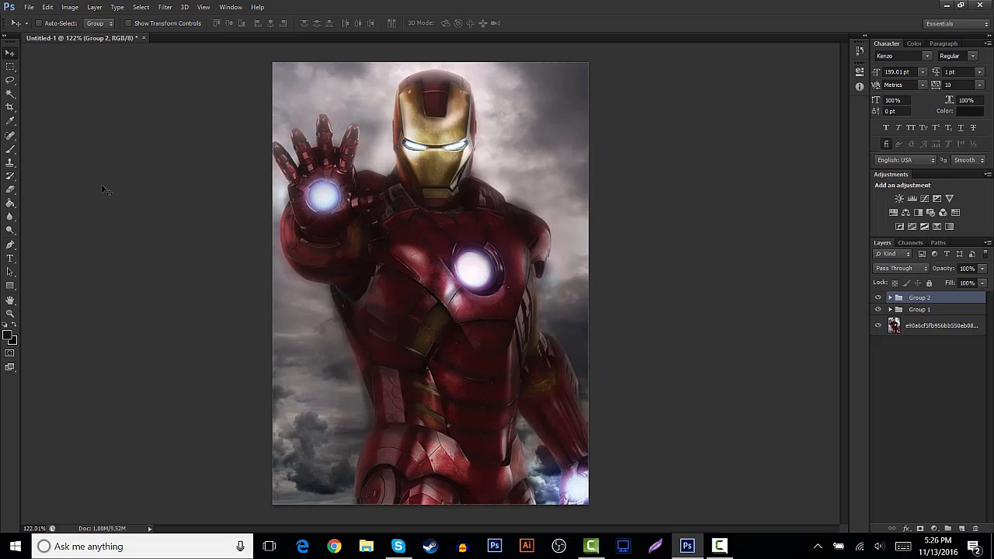
pyautogui.click(11, 189)
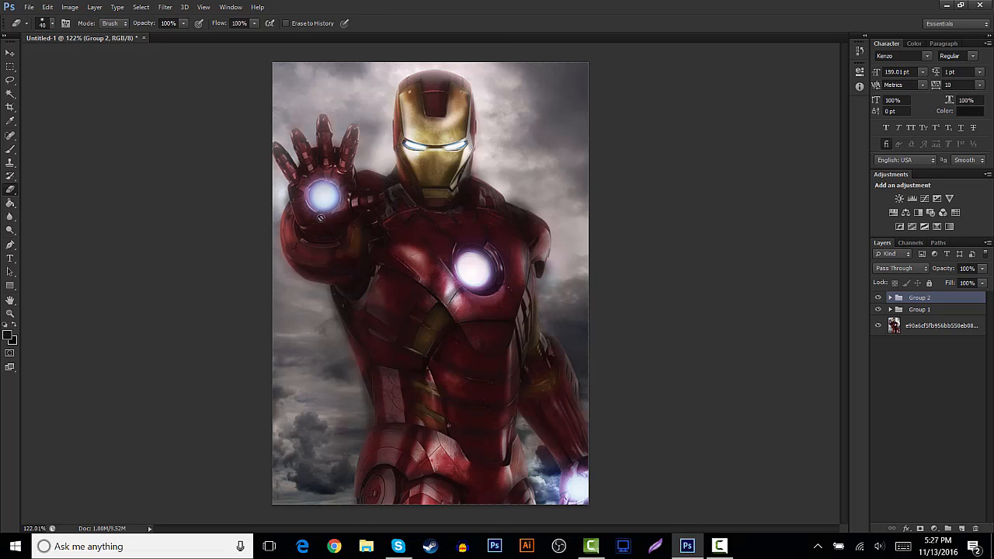
pyautogui.click(10, 53)
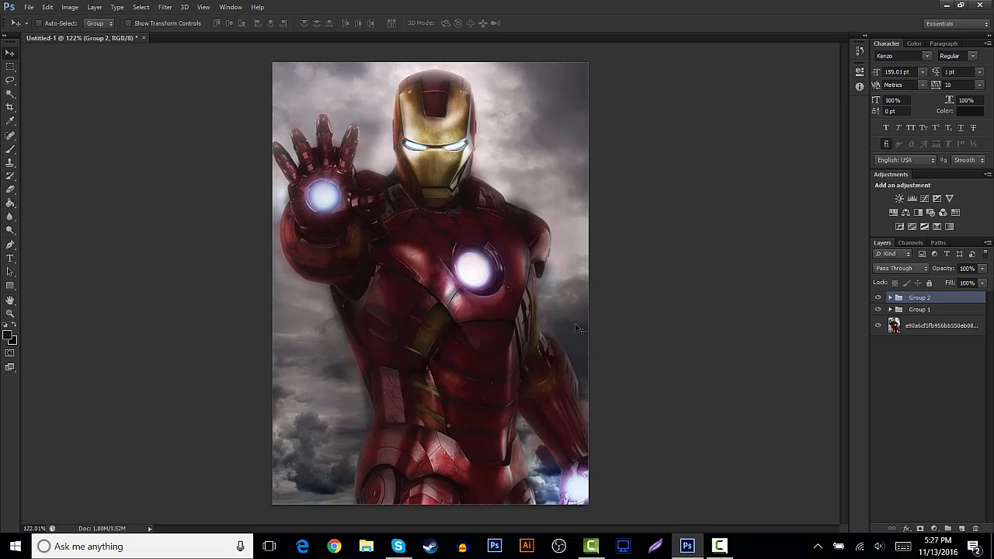
# Compare the poster with and without the painted group, and inspect the helmet and chest up close
pyautogui.click(879, 310)
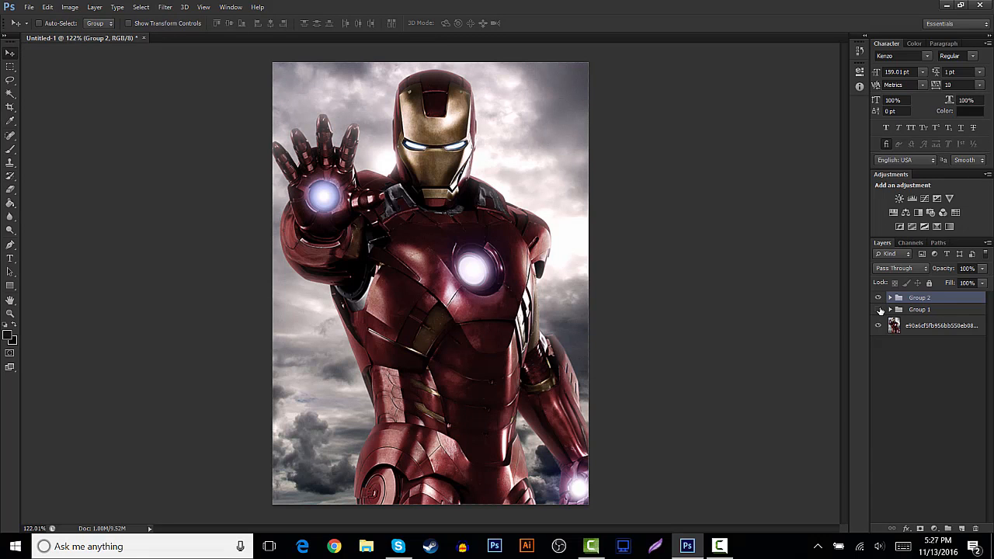
pyautogui.click(880, 310)
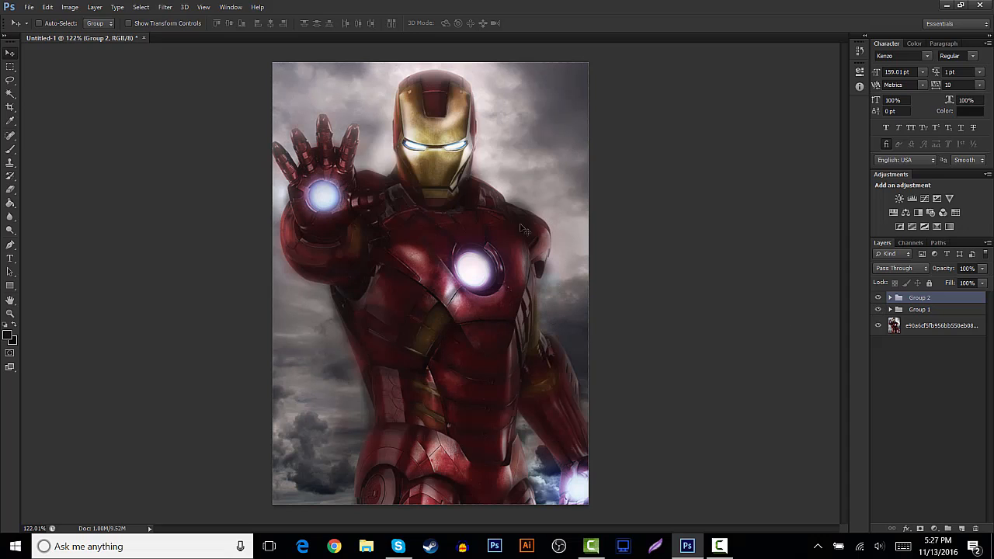
pyautogui.scroll(4, 522, 235)
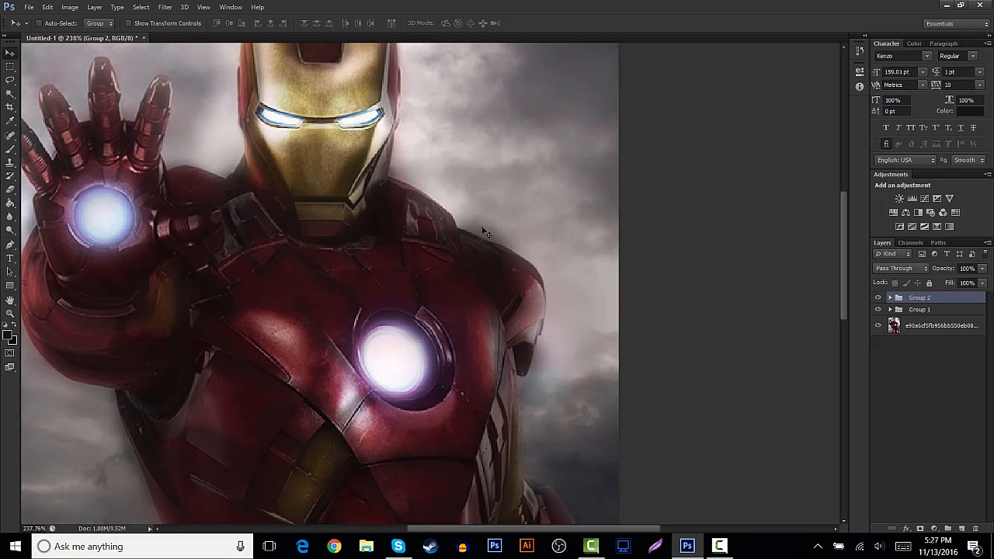
pyautogui.scroll(-5, 494, 232)
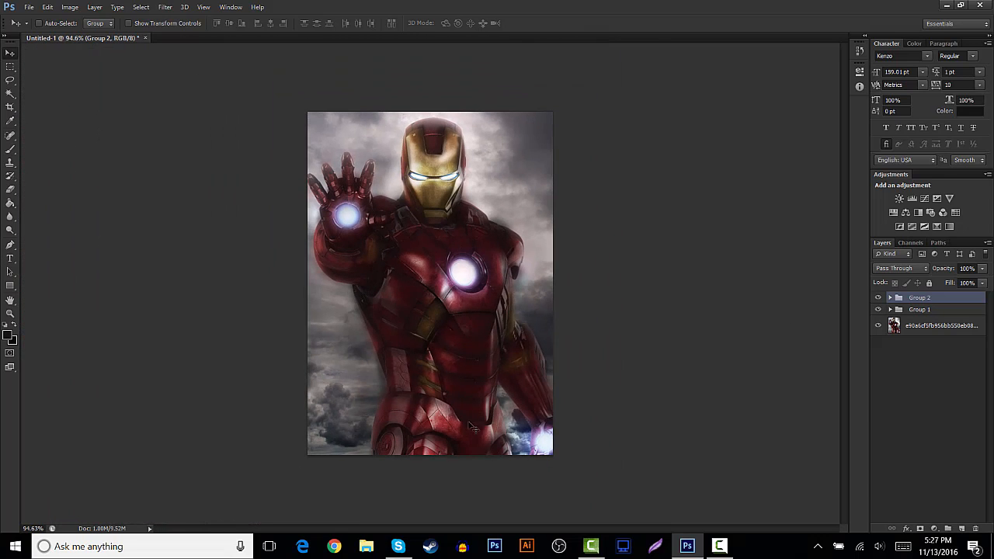
pyautogui.scroll(1, 381, 278)
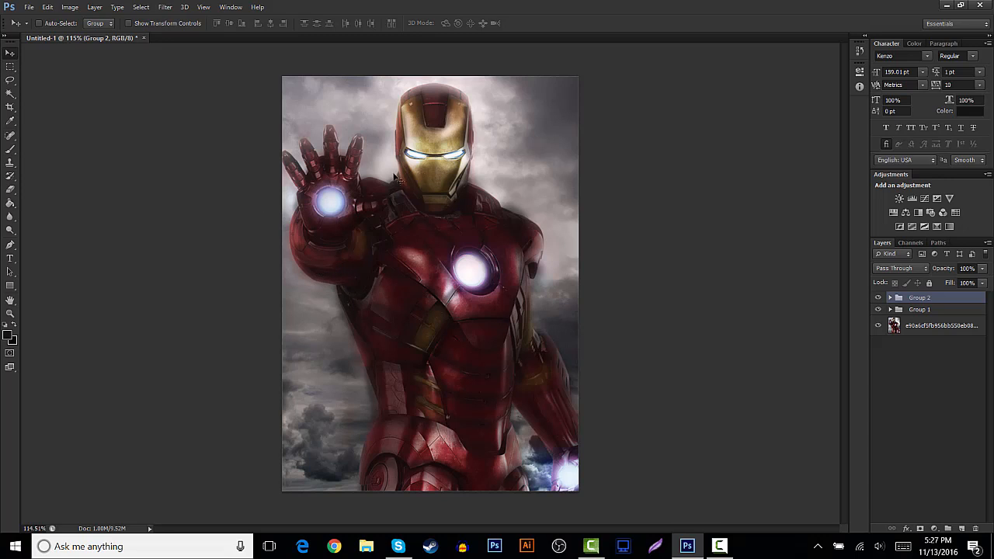
pyautogui.click(29, 7)
pyautogui.click(48, 162)
pyautogui.click(148, 260)
pyautogui.click(153, 413)
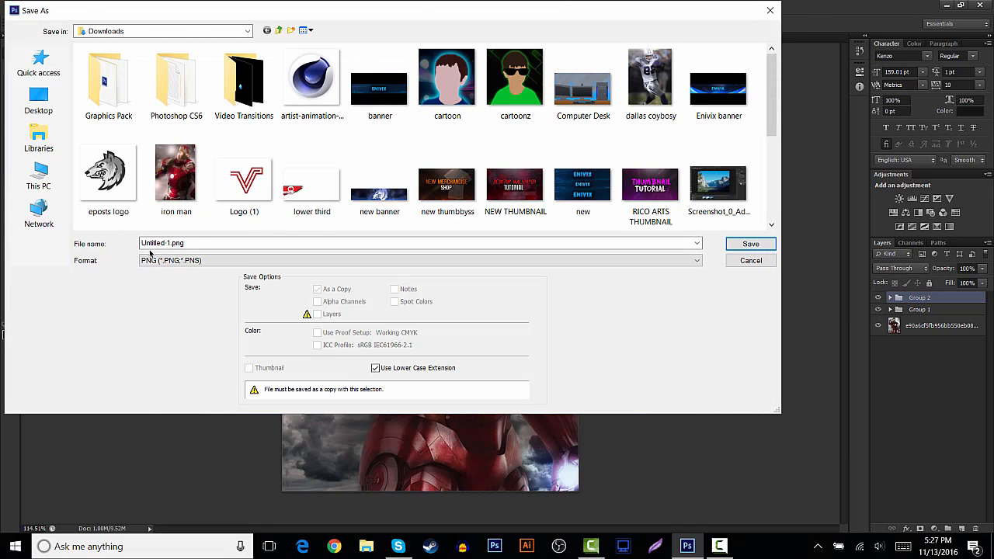
pyautogui.click(732, 264)
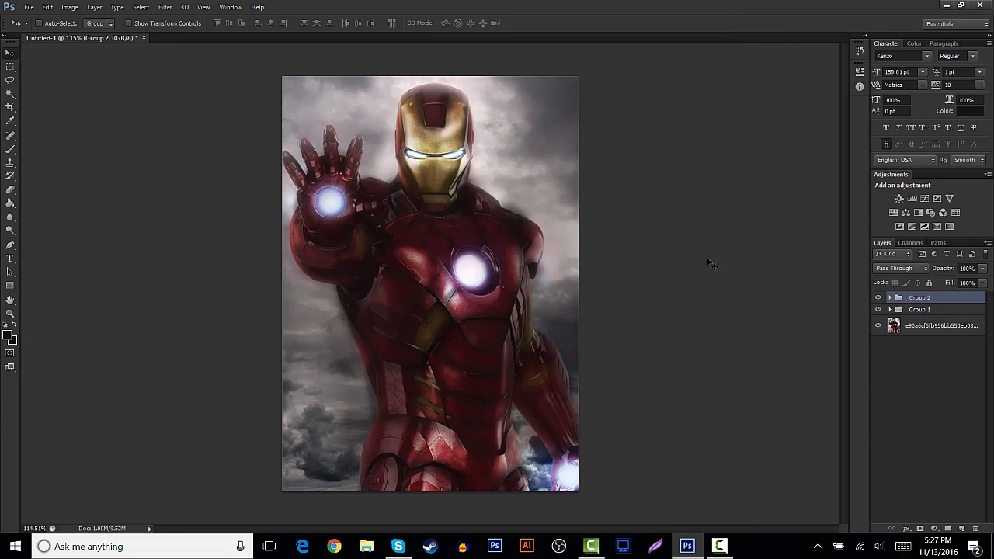